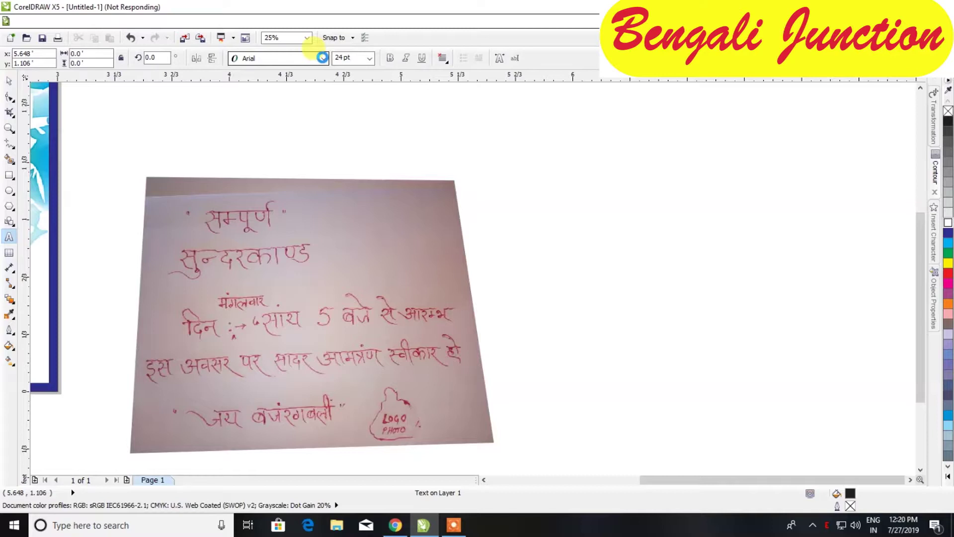
Step: Open the font list for the text beside the handwritten Hindi note photo
click(322, 58)
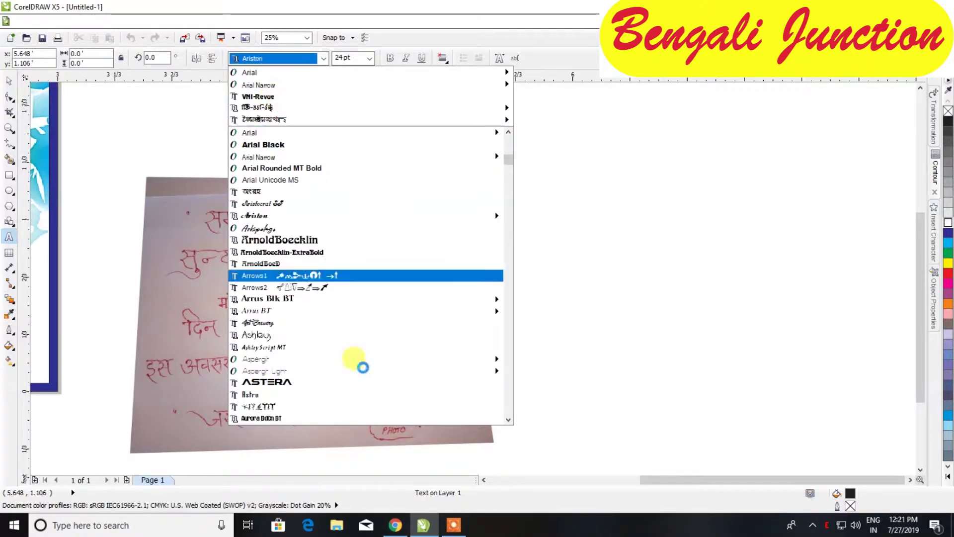
Step: Set the text font to STM-HNP-Natasha at 300 pt
scroll(362, 366, down, 10)
scroll(284, 162, up, 10)
click(262, 102)
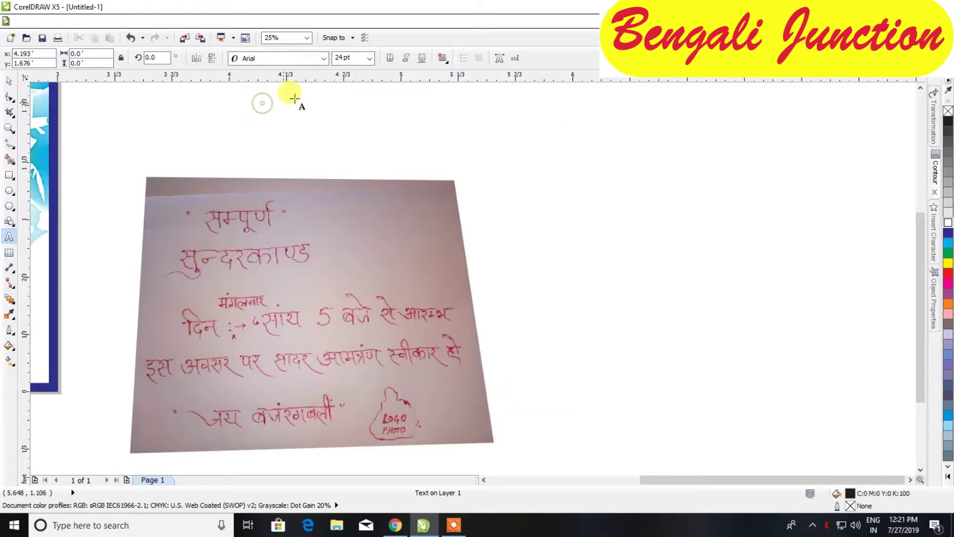
click(324, 58)
key(Escape)
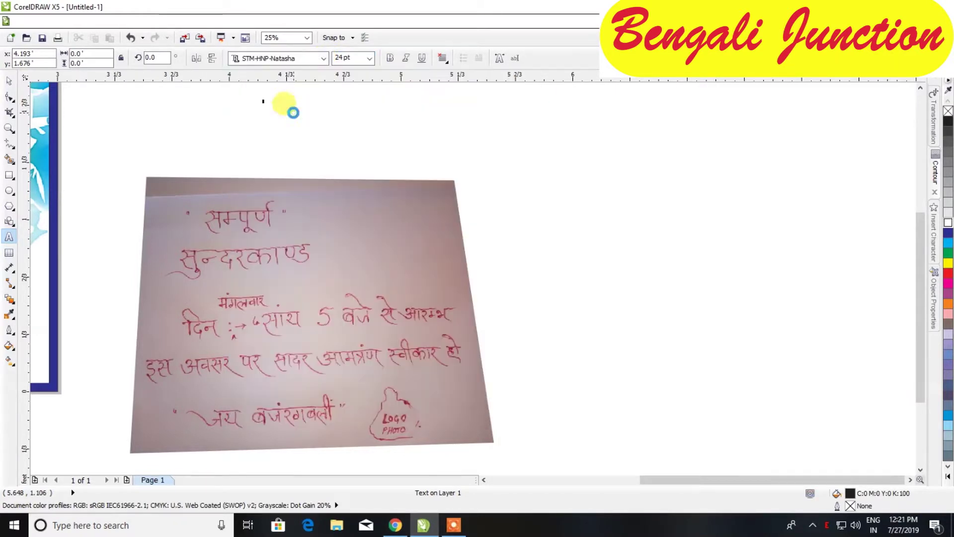
click(348, 57)
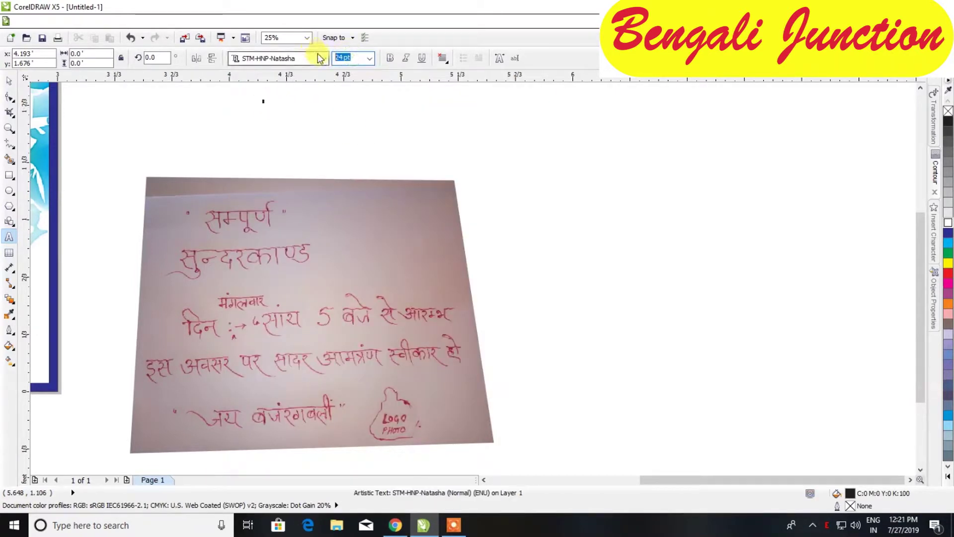
text(300)
key(Return)
Step: Type a trial Hindi character and switch the keyboard to Hindi Layout - 1
scroll(347, 133, down, 1)
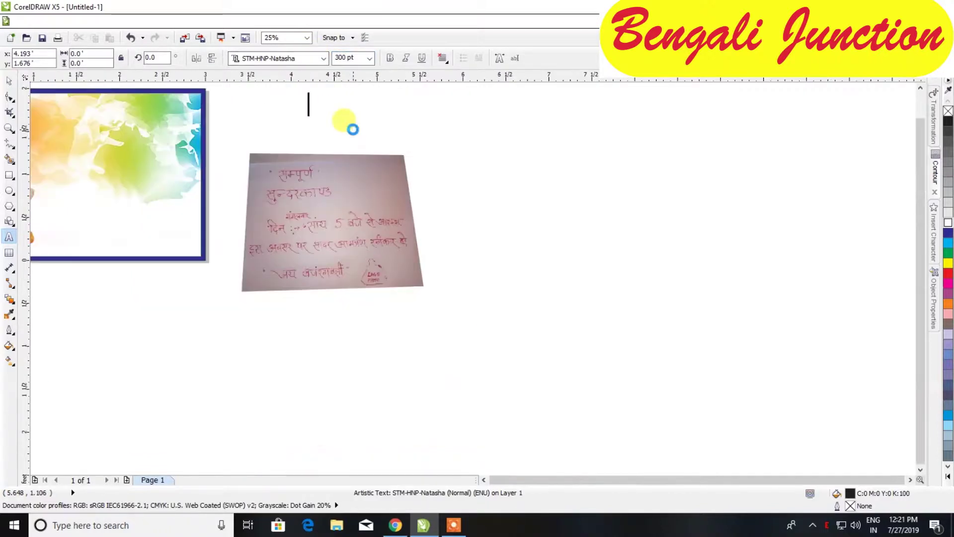
scroll(320, 106, up, 1)
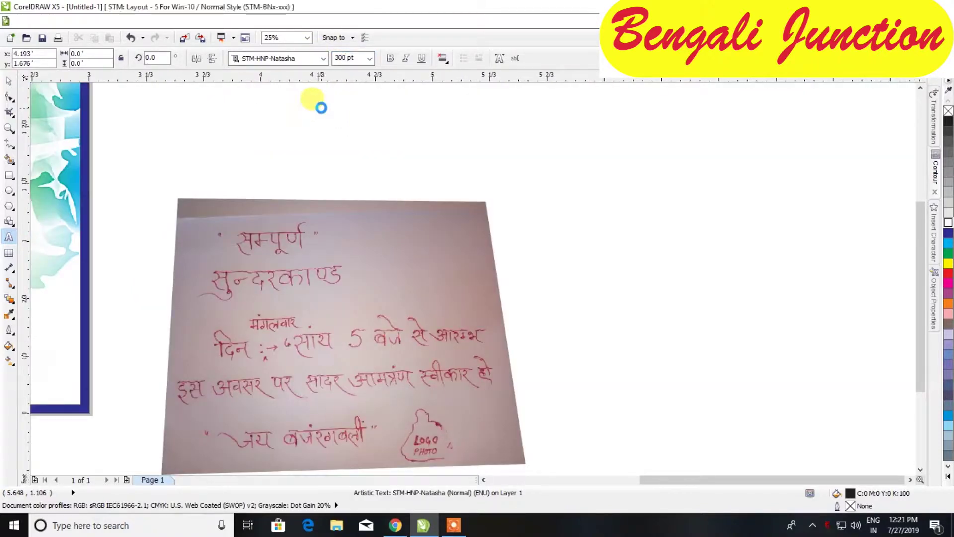
text(ज)
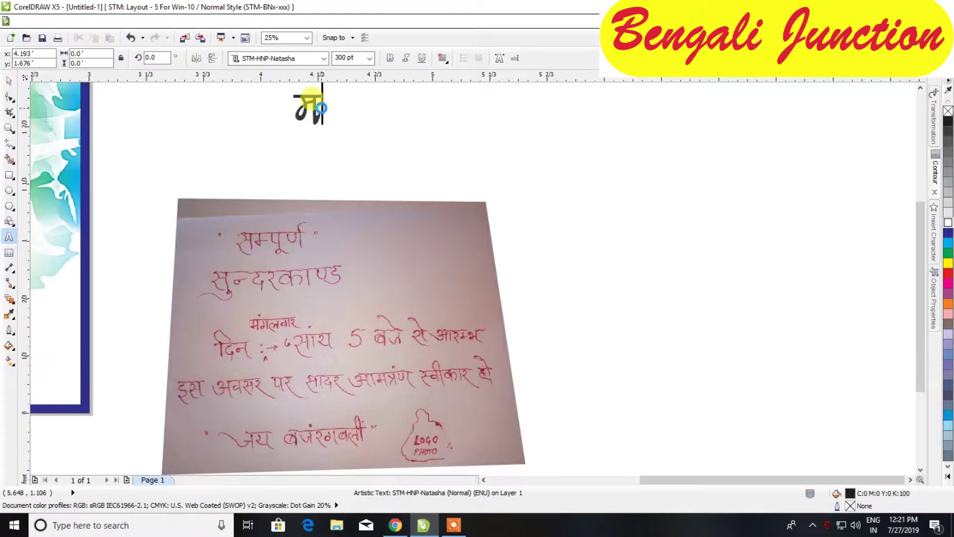
key(BackSpace)
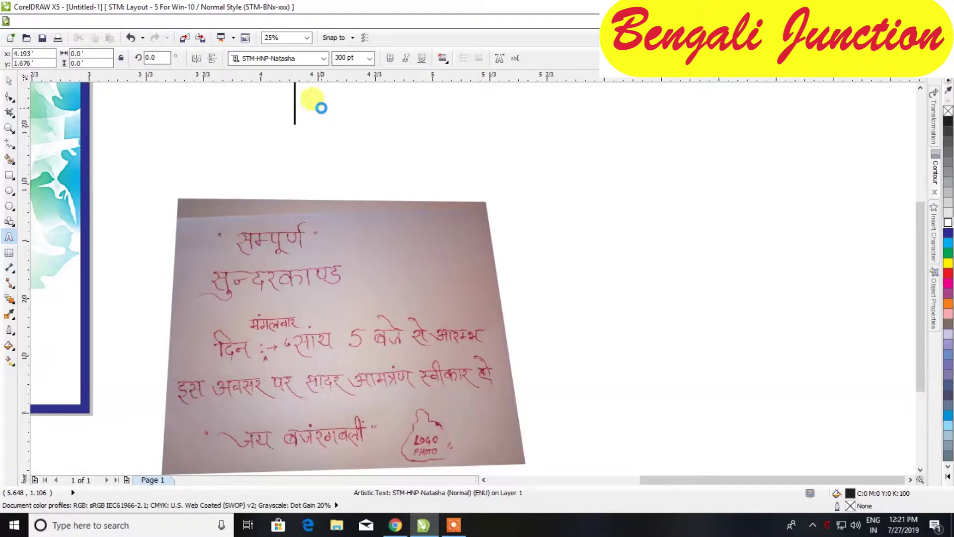
text(म)
key(ctrl+a)
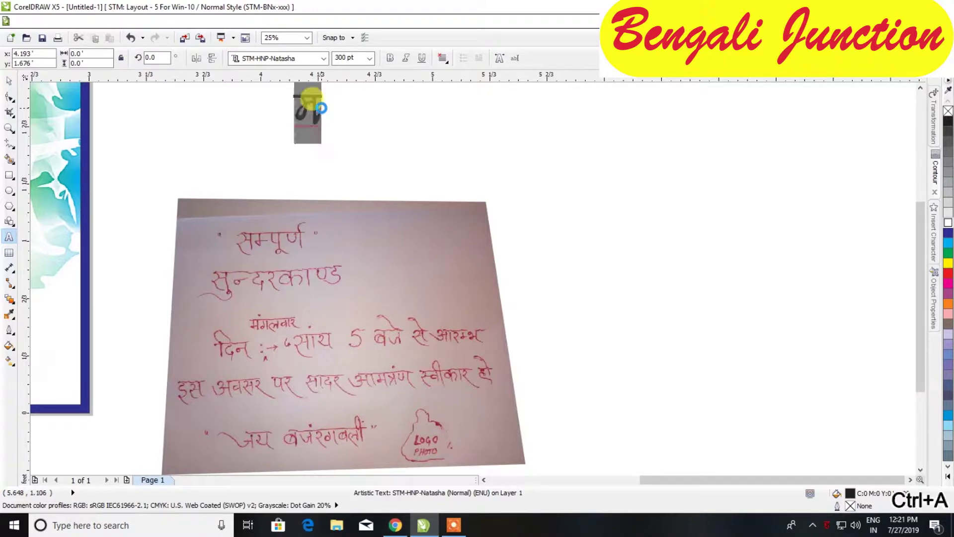
right_click(827, 528)
mouse_move(828, 443)
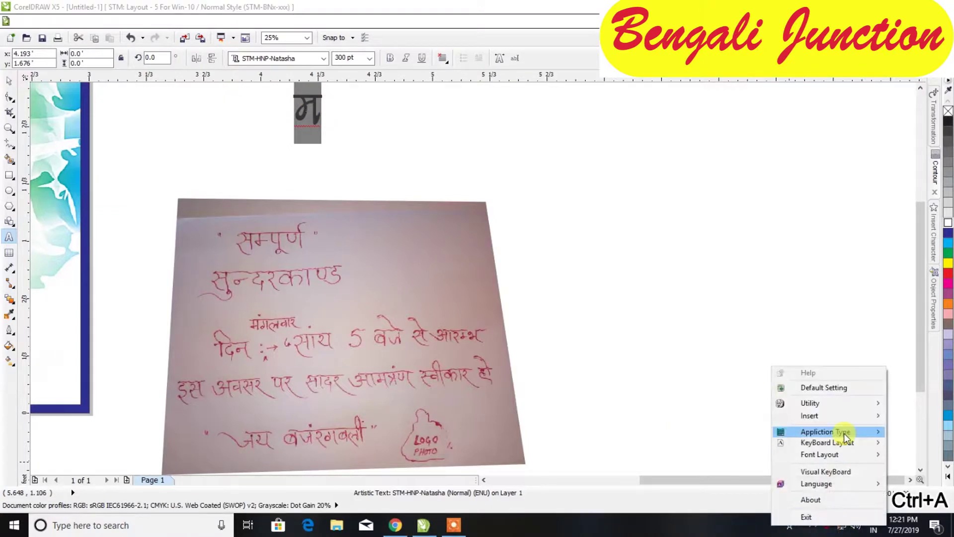
mouse_move(726, 457)
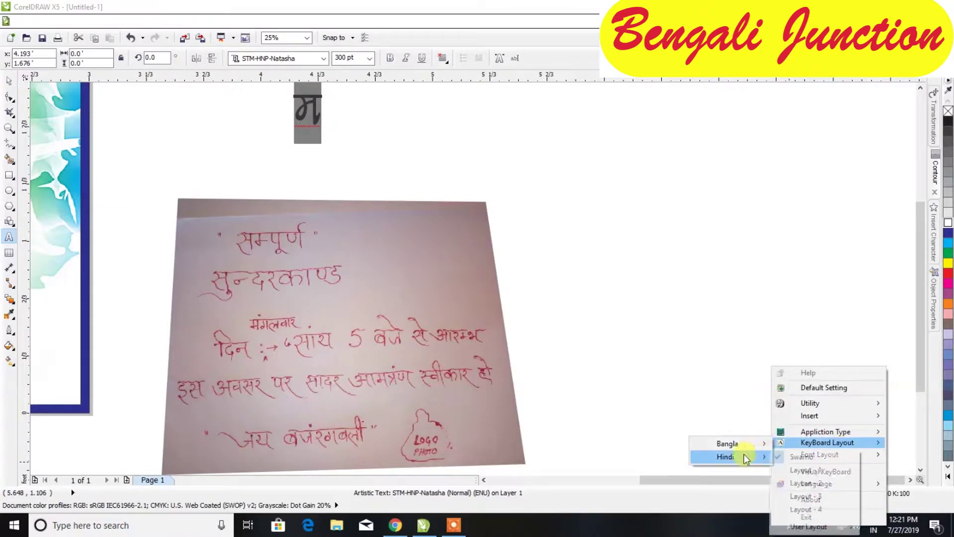
click(817, 470)
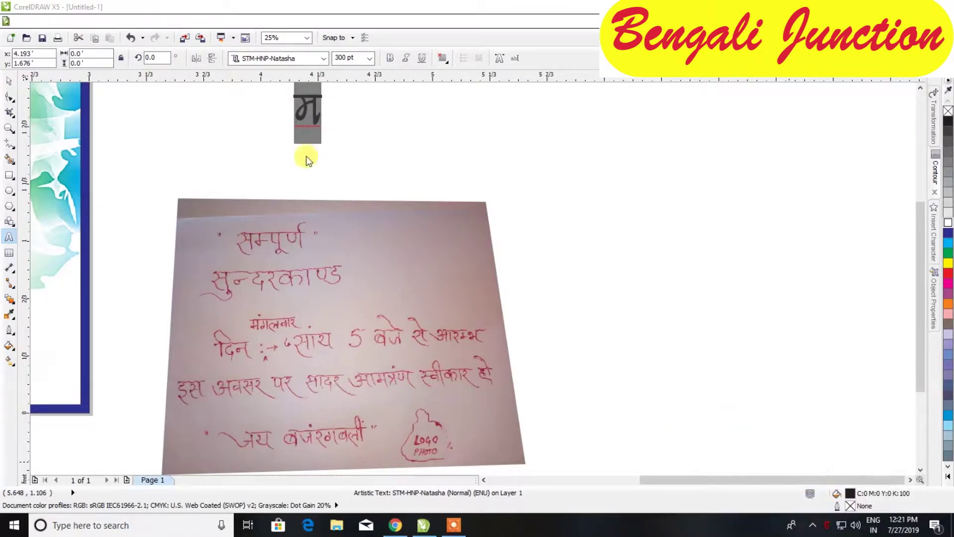
click(304, 114)
Step: Replace the character with the first line सम्पूर्ण, correcting typos
key(ctrl+a)
text(स)
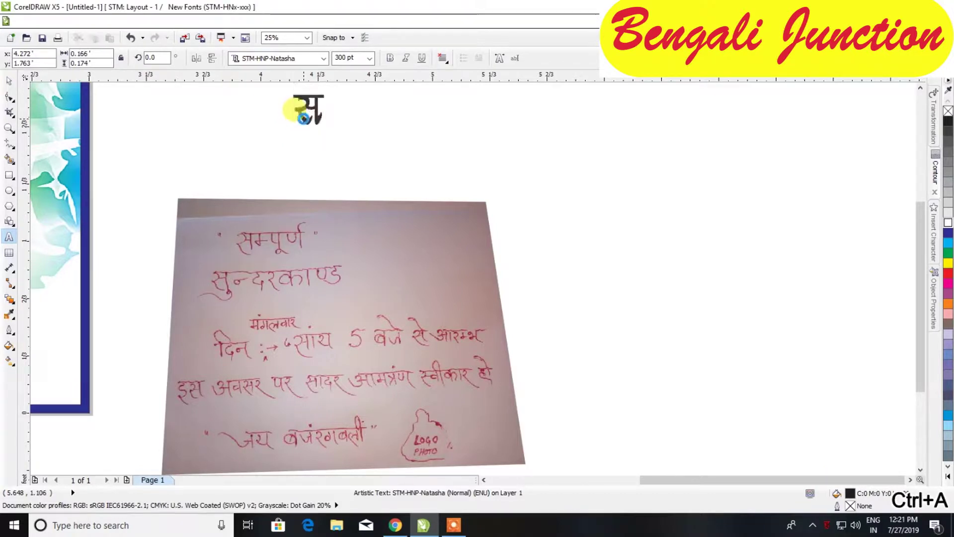
text(म्प)
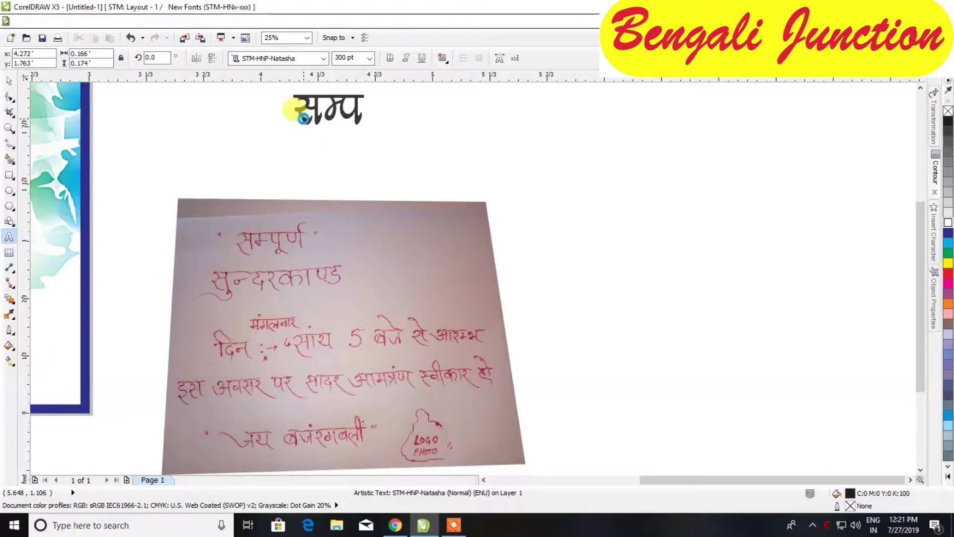
text(ु)
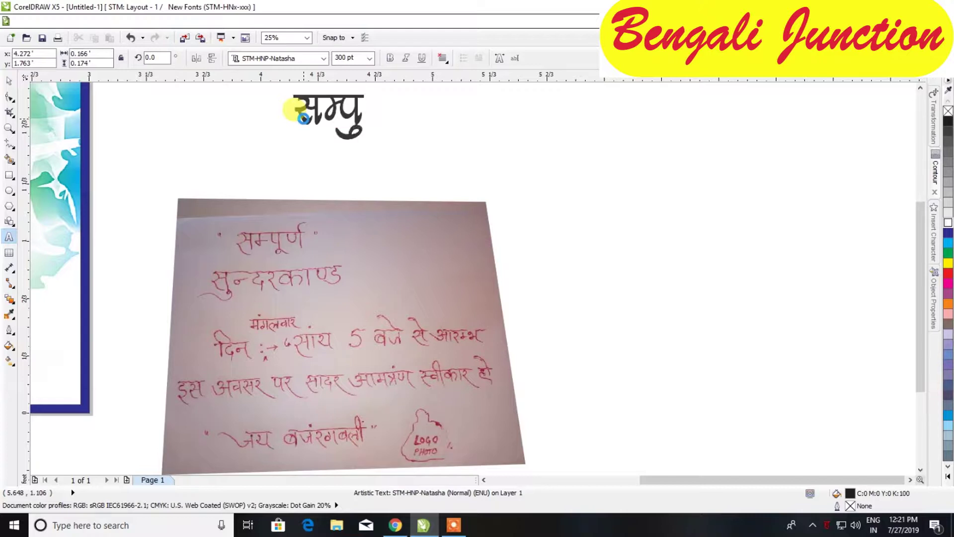
key(BackSpace)
text(ू)
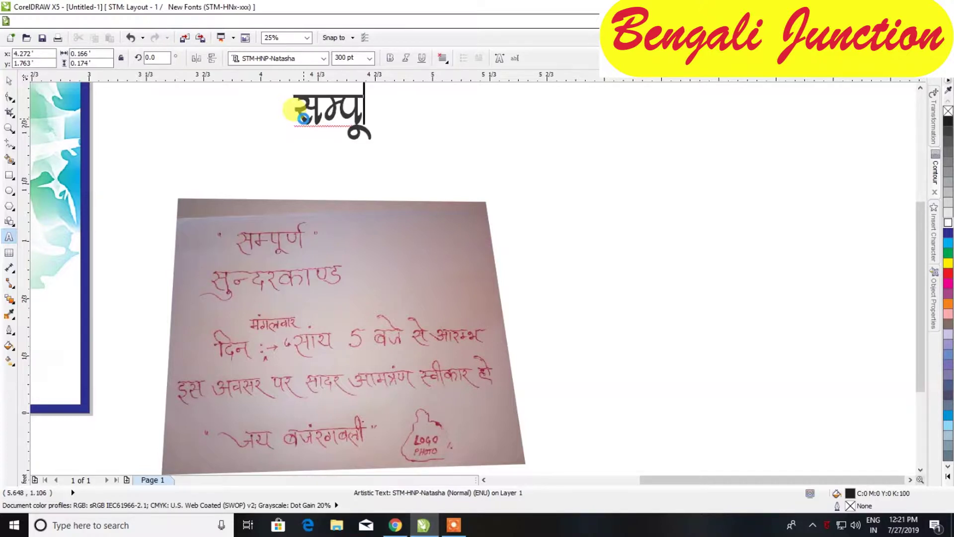
text(ण)
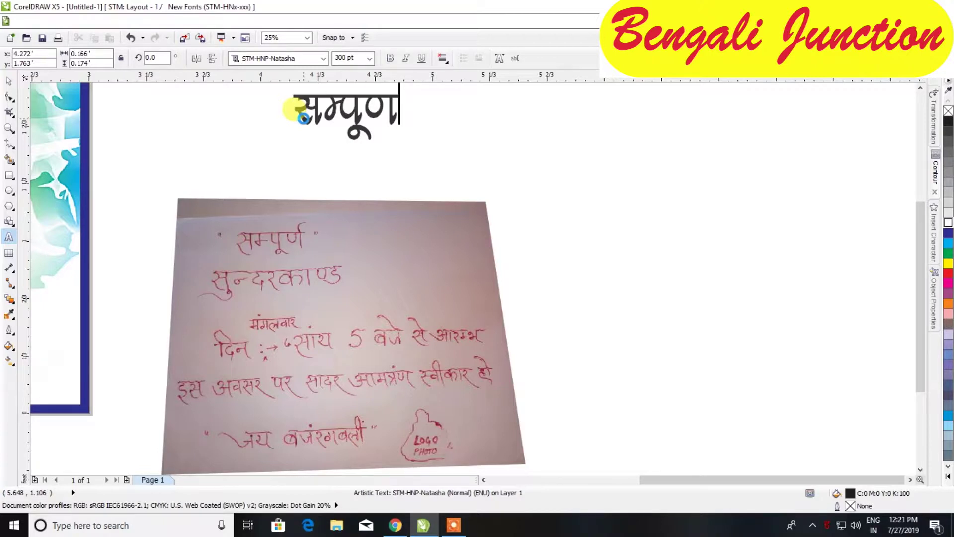
text(४)
key(BackSpace)
Step: Add the lines सुन्दरकाण्ड and दिन below it
key(Return)
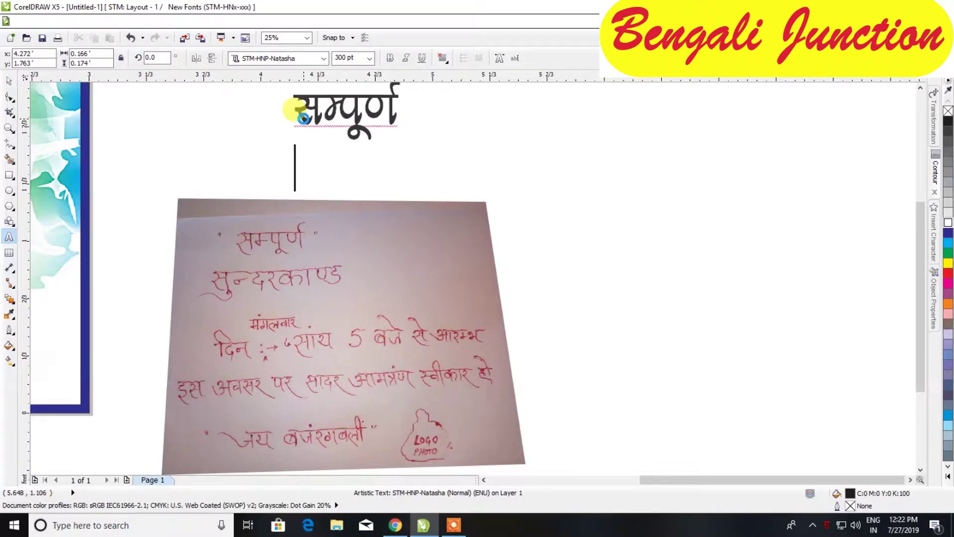
text(सु)
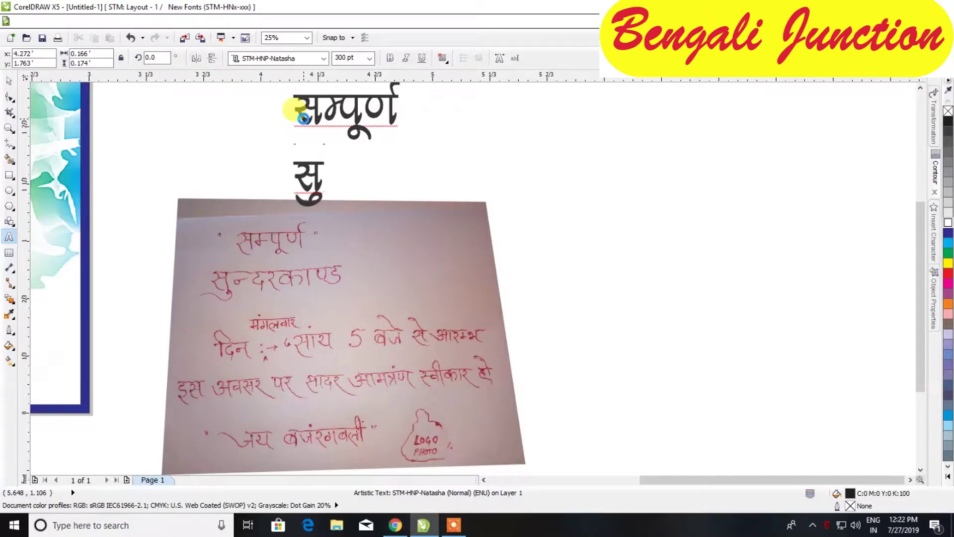
text(न्द)
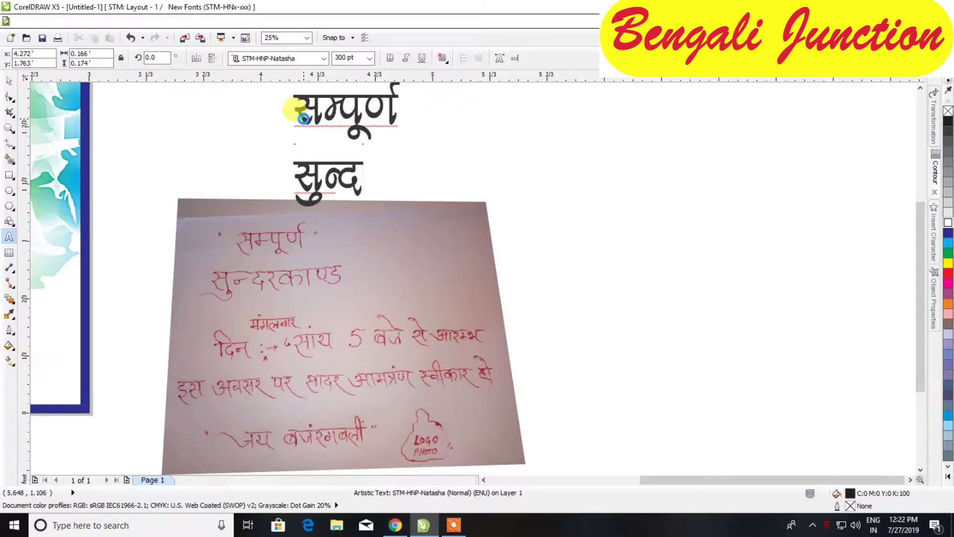
text(रका)
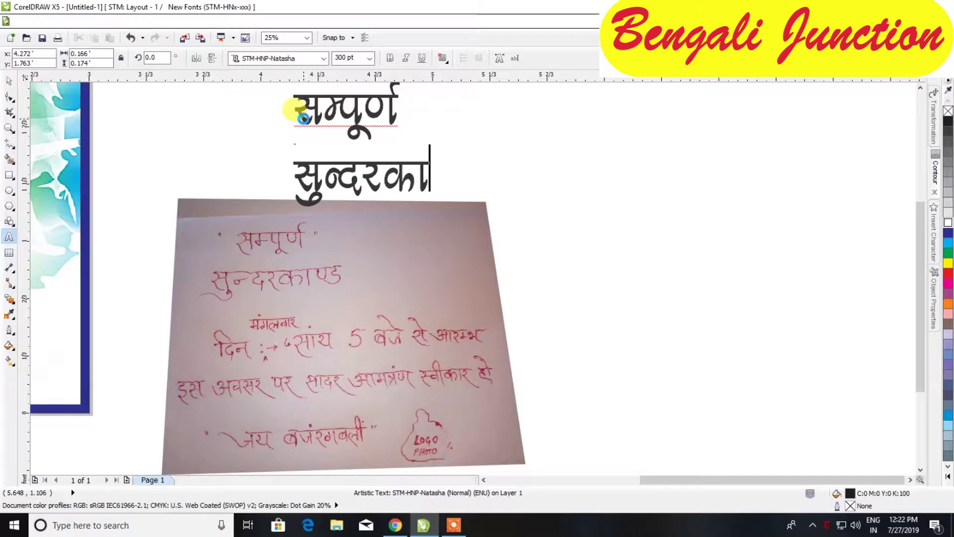
text(न्ड)
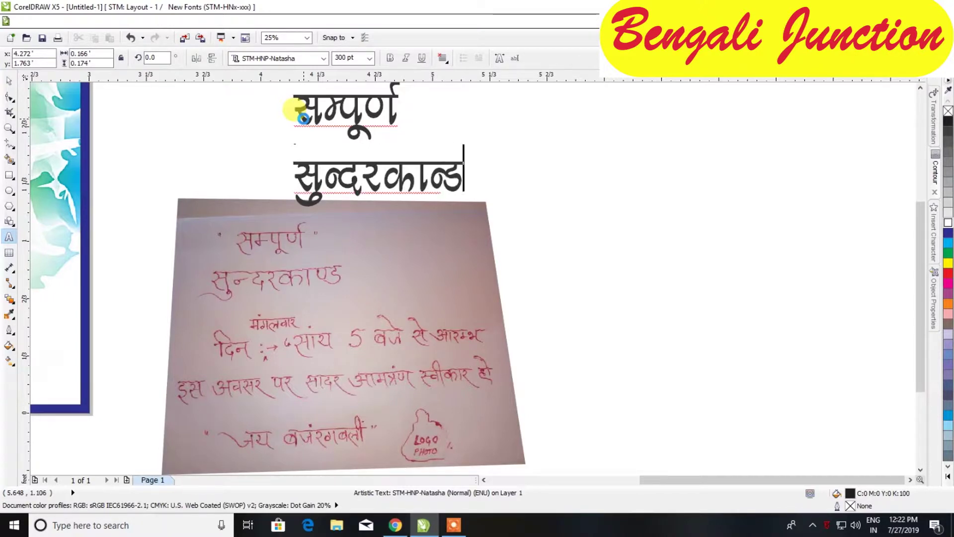
key(BackSpace)
key(BackSpace)
key(BackSpace)
text(म)
key(BackSpace)
text(ण)
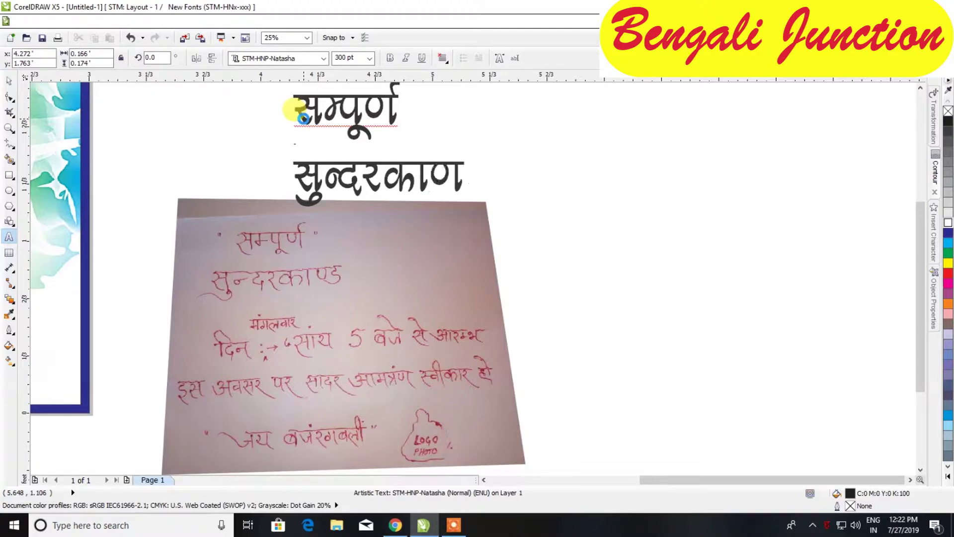
text(्ड)
key(Return)
text(दिन)
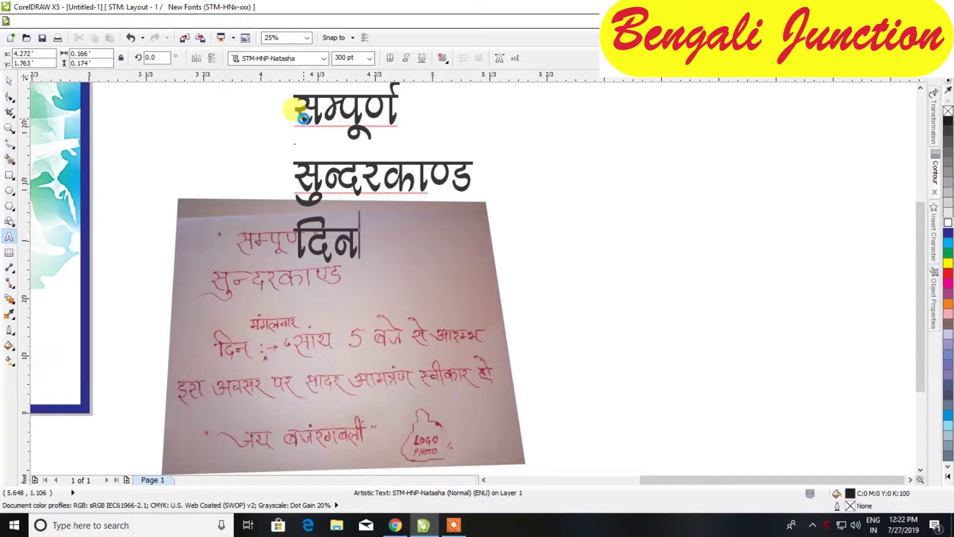
text( रे)
Step: Continue the third line as दिन - मंगलवार सां, fixing mistyped characters
key(BackSpace)
key(BackSpace)
text(- म)
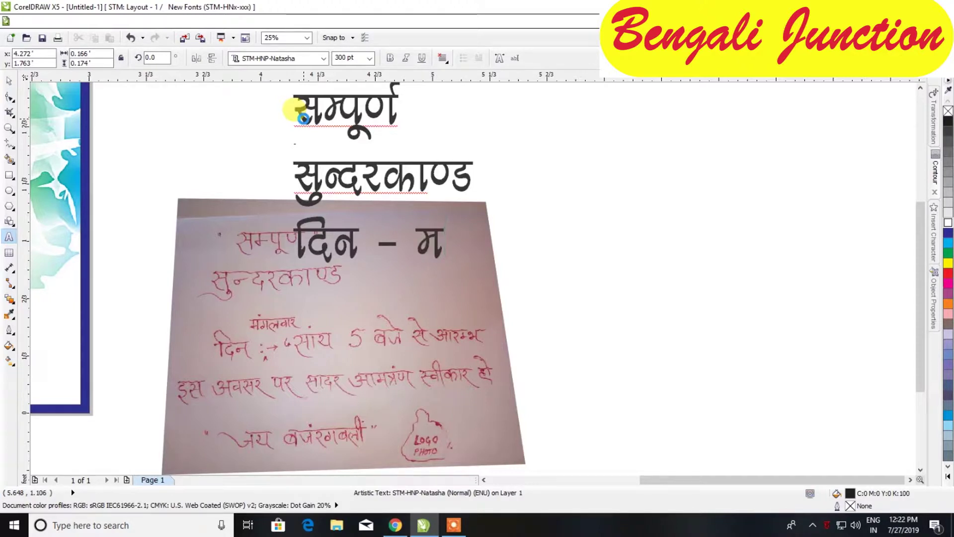
text(ङ)
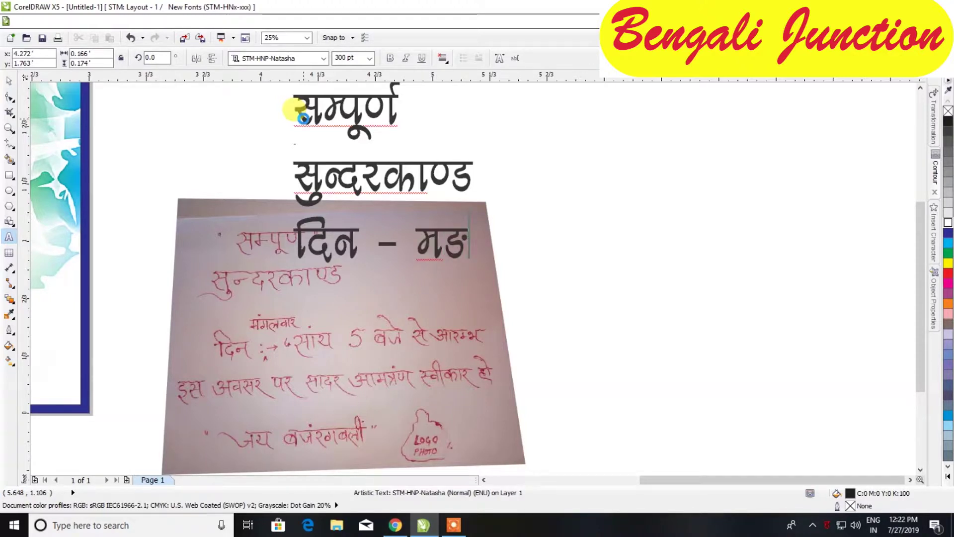
key(BackSpace)
text(ंग)
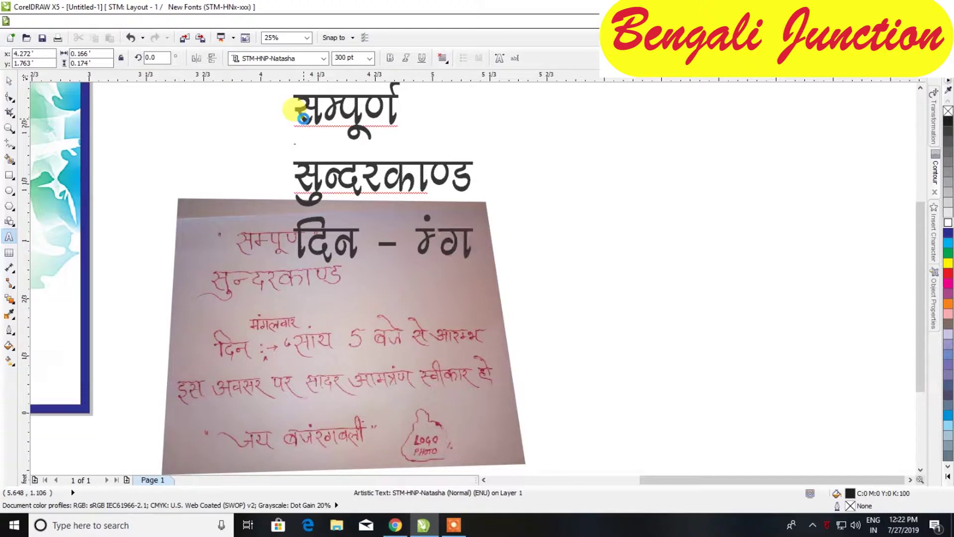
key(BackSpace)
key(BackSpace)
key(BackSpace)
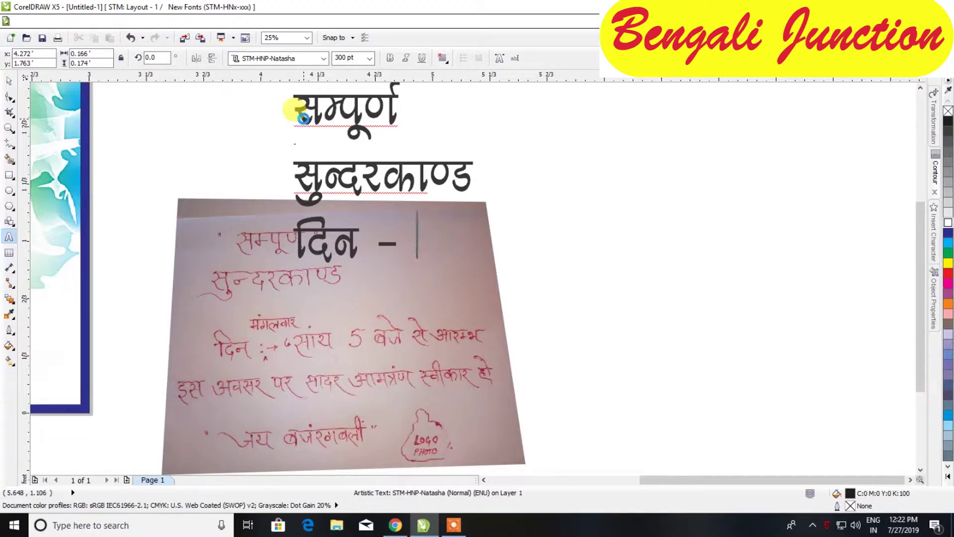
text(मंगह)
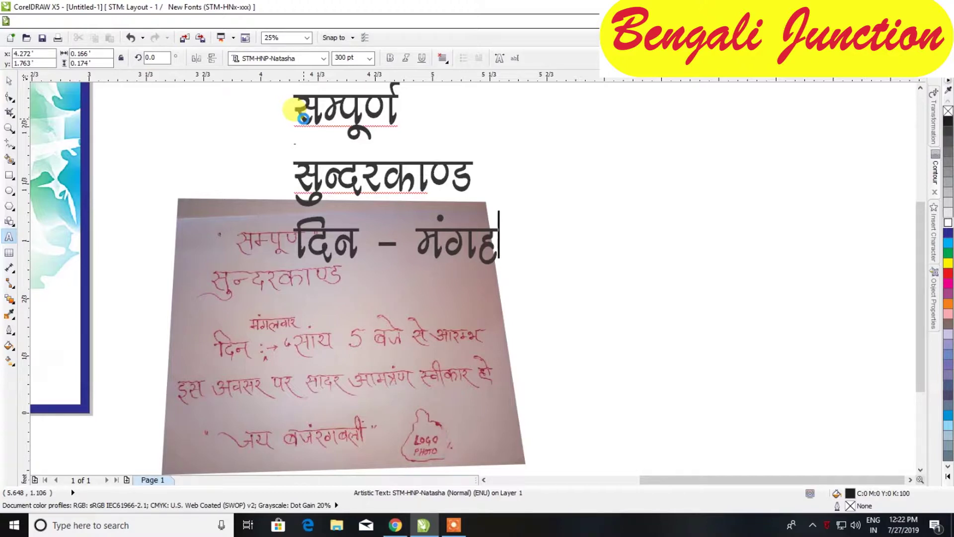
text(व)
key(BackSpace)
key(BackSpace)
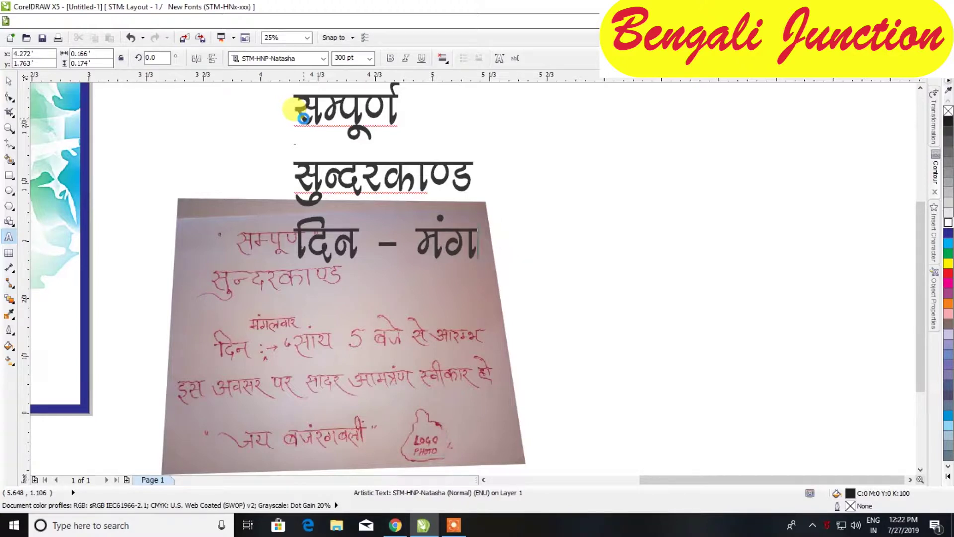
text(ला)
key(BackSpace)
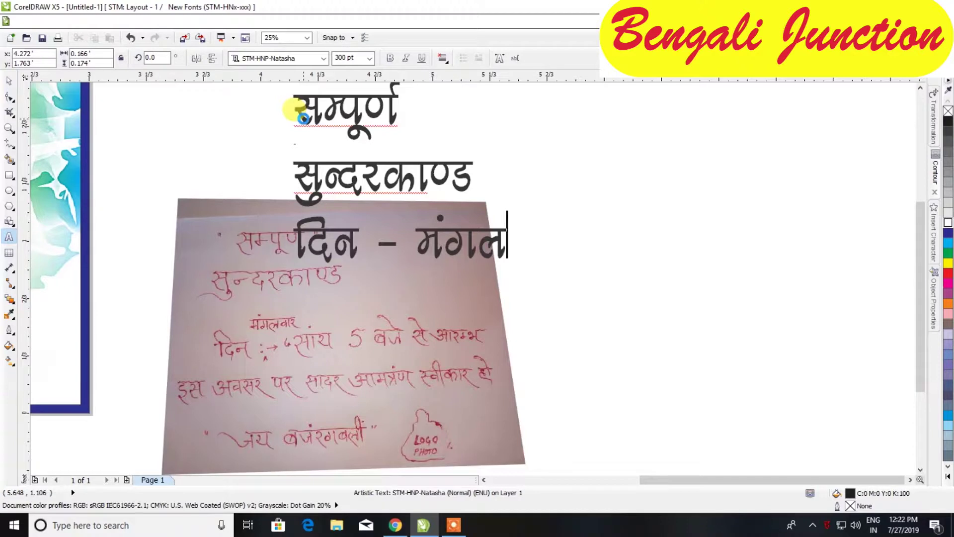
text(वार)
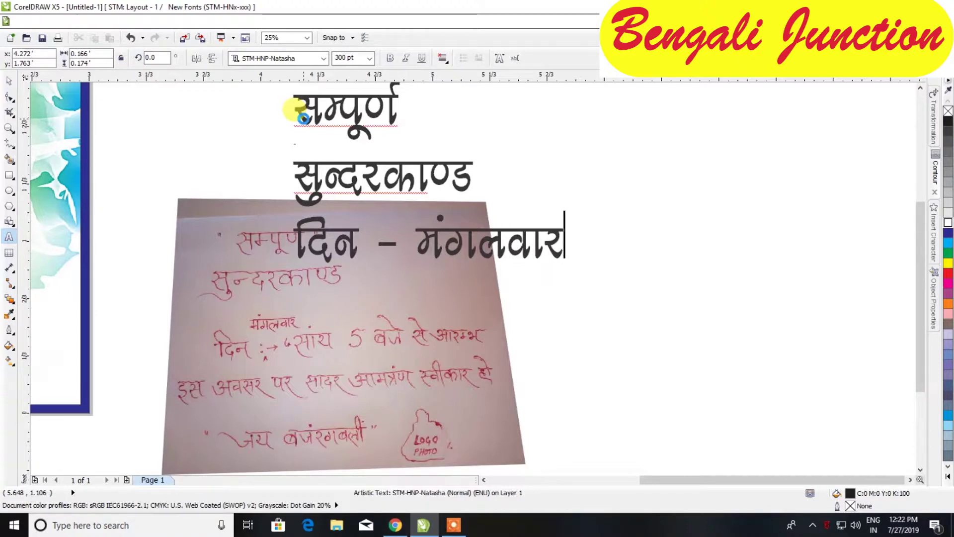
text( स)
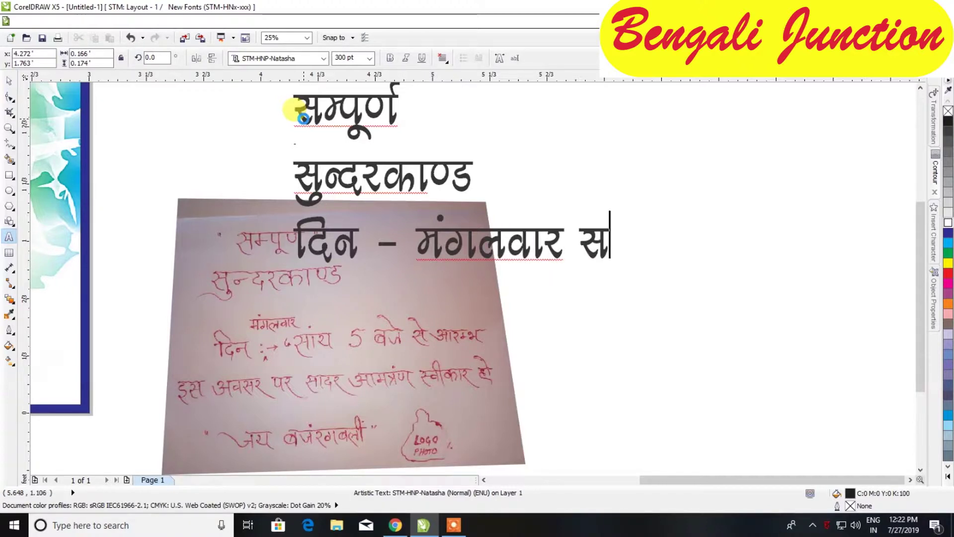
text(ां)
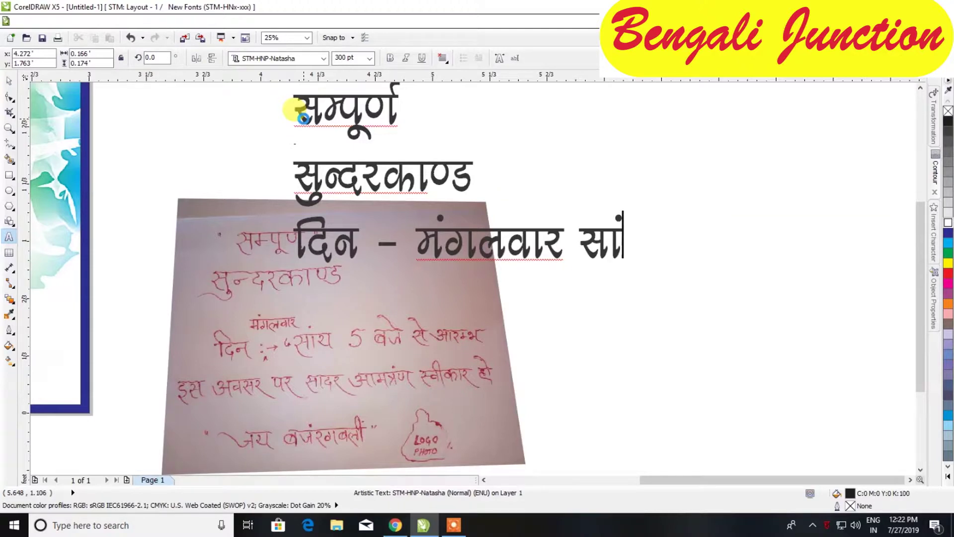
Step: Complete the third line with सांय ५ बजे ले आरम्भ, correcting the ending
key(BackSpace)
text(ांय)
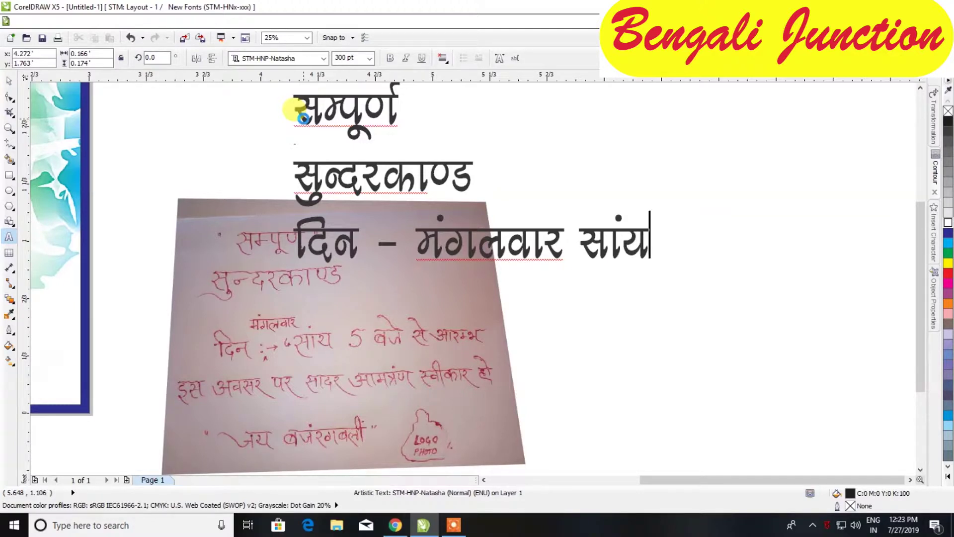
text( ५)
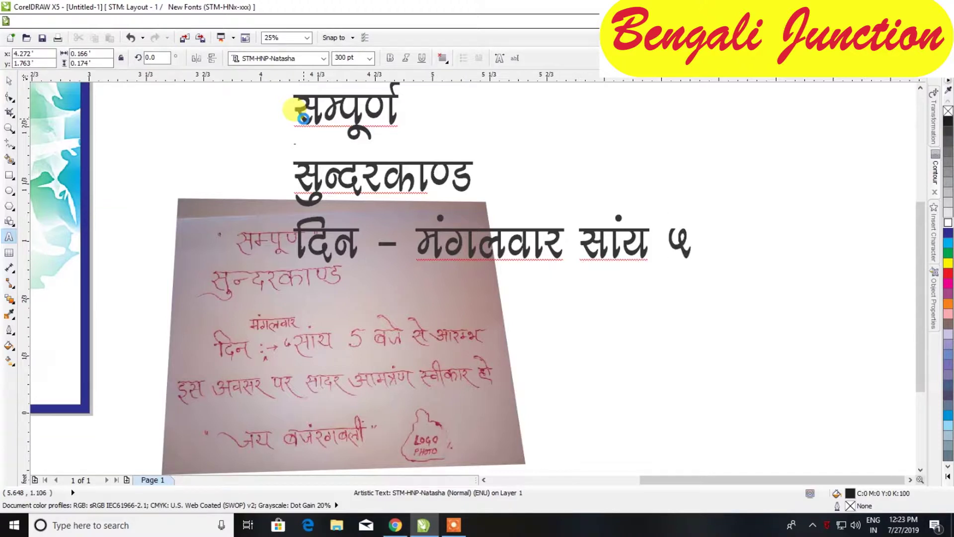
text( ब)
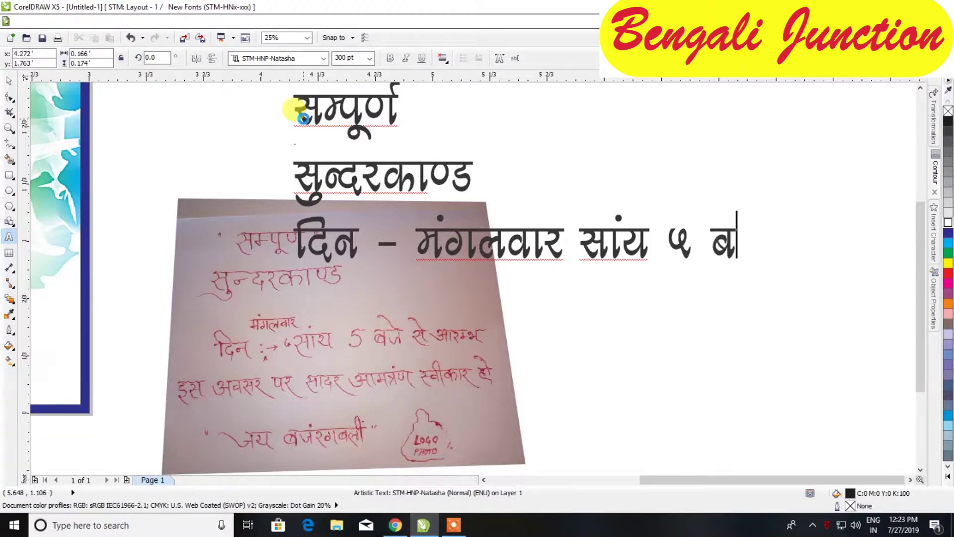
text(जा)
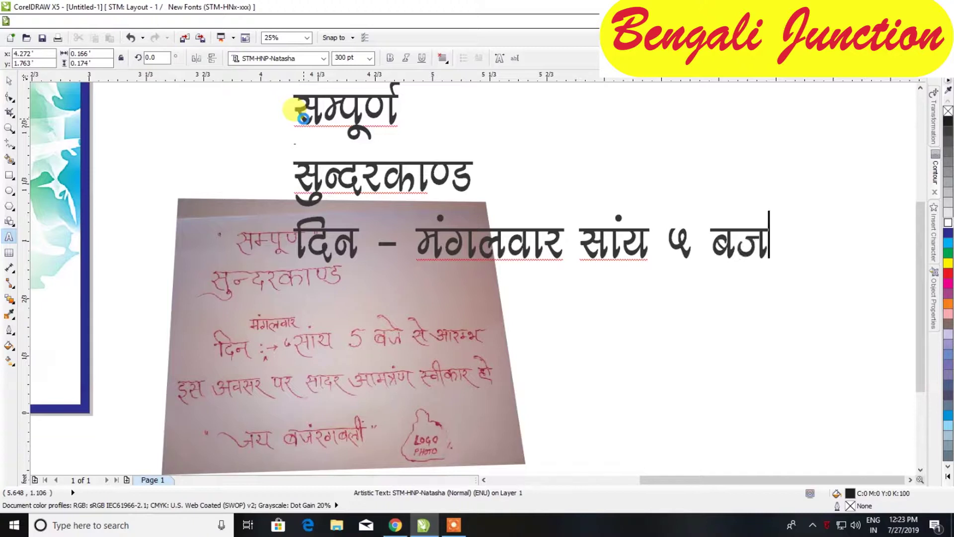
text( ले)
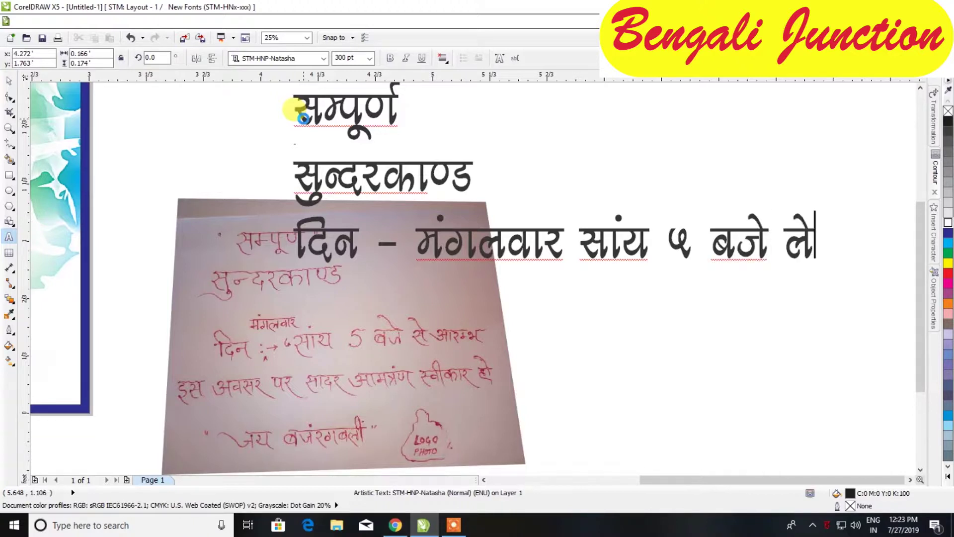
text( आ)
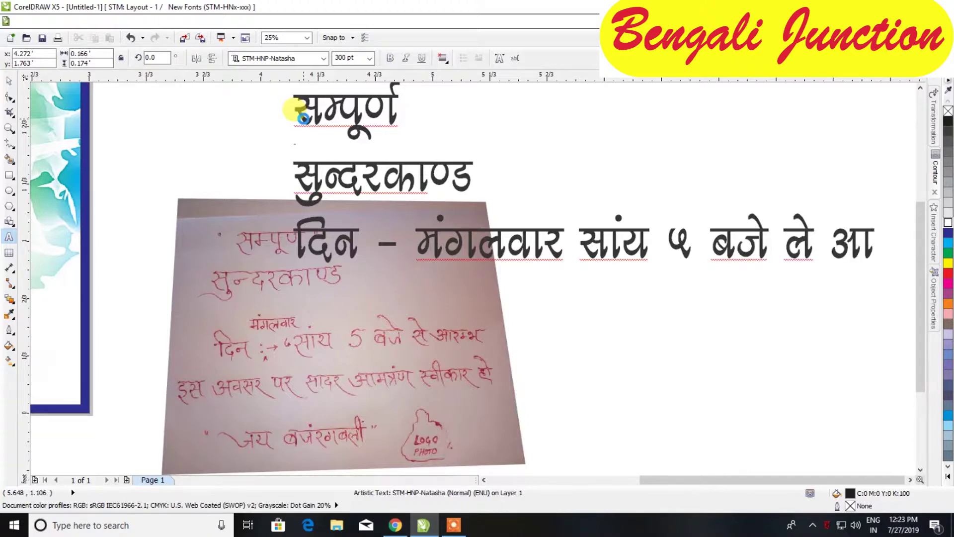
text(प)
key(BackSpace)
text(रम)
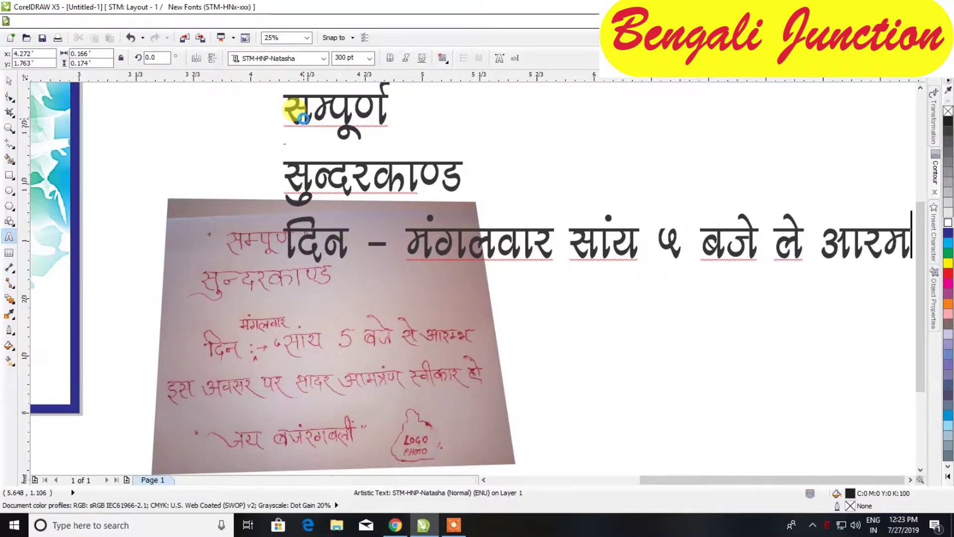
text(्ब)
key(BackSpace)
key(BackSpace)
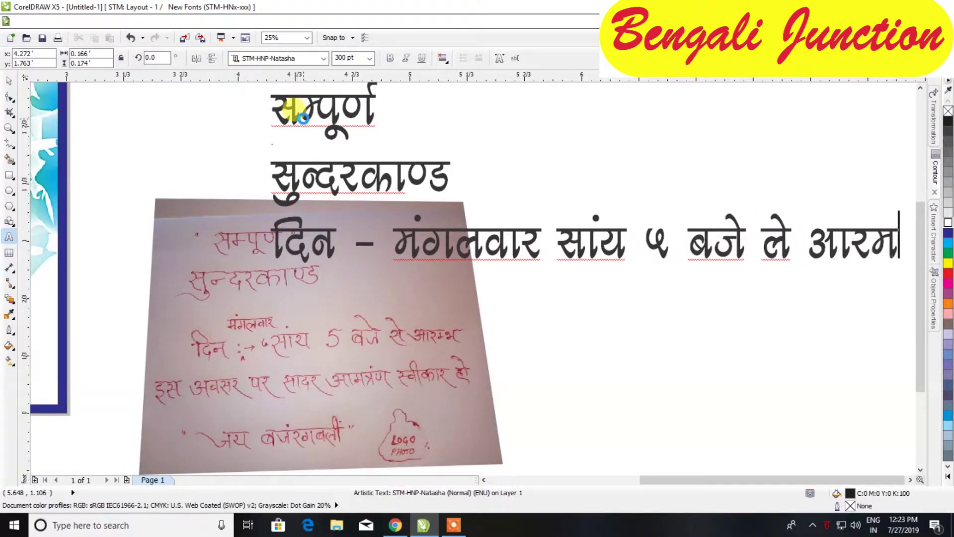
text(्भ)
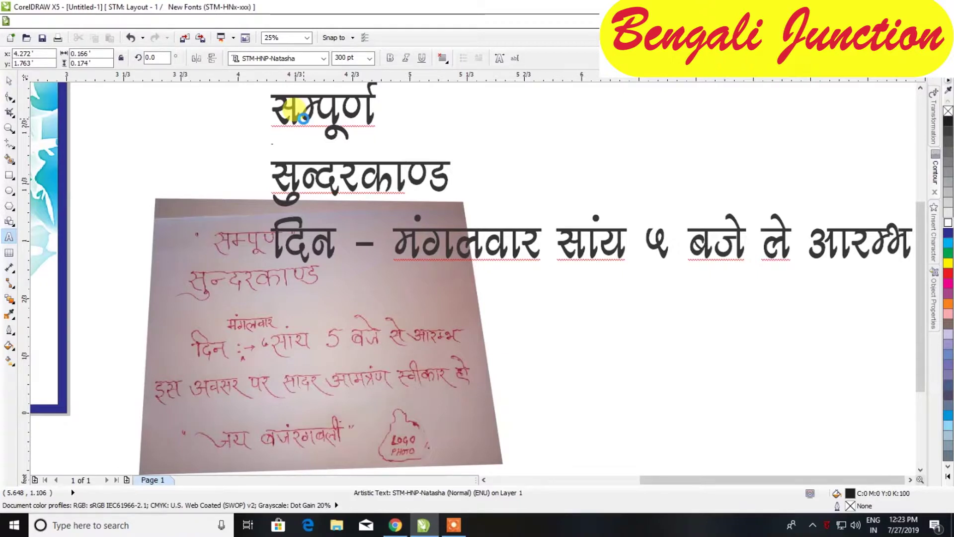
Step: Start an empty fourth line, then select the colourful background picture
key(Return)
text(ङ)
key(BackSpace)
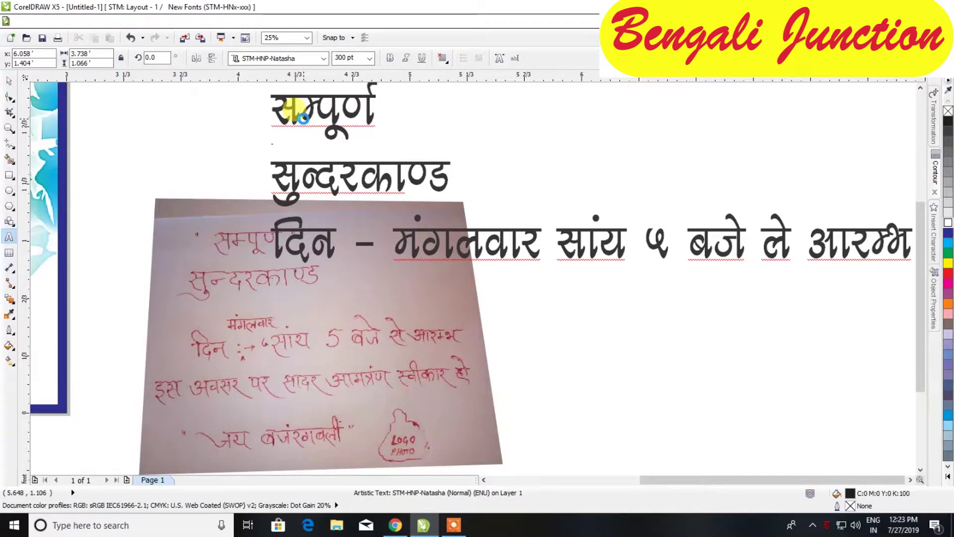
text(आ)
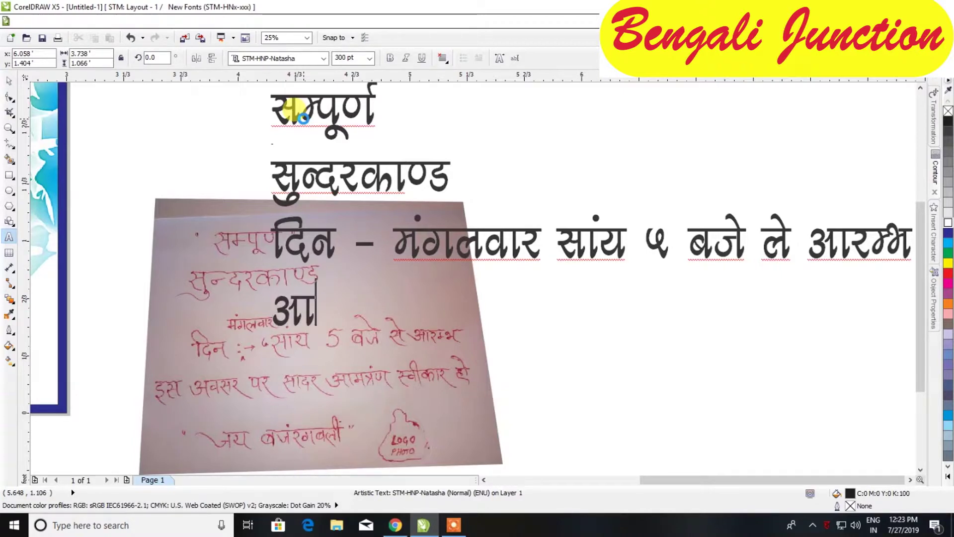
key(BackSpace)
key(BackSpace)
text(भ)
key(BackSpace)
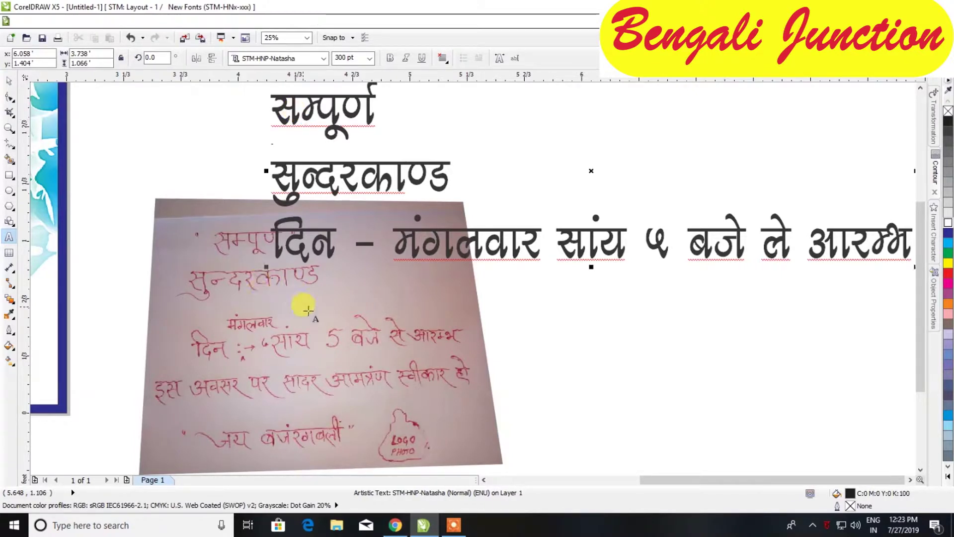
click(461, 527)
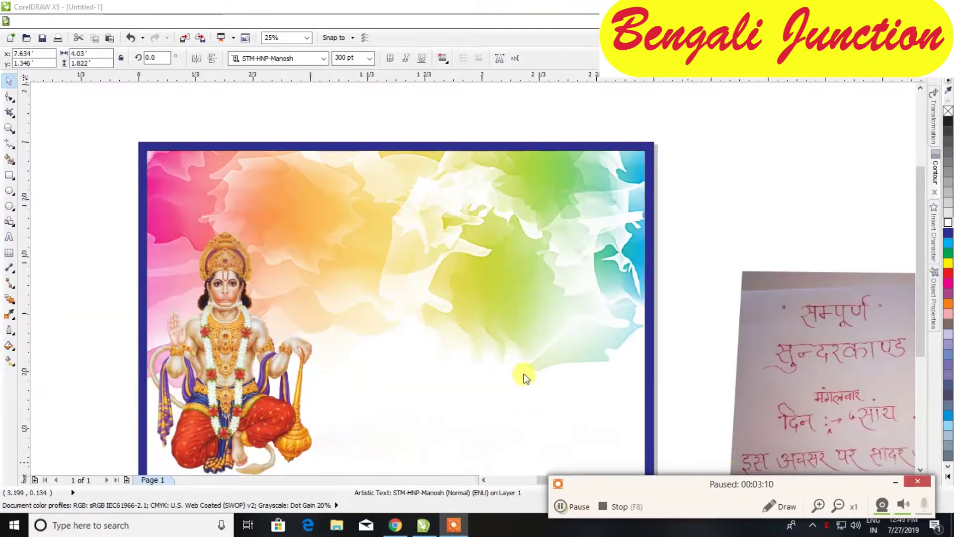
scroll(572, 328, down, 1)
click(562, 317)
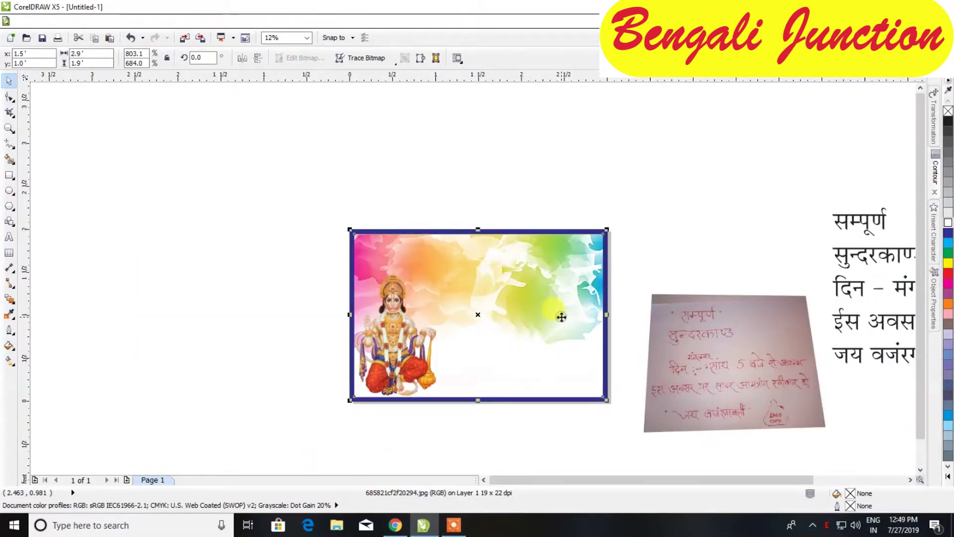
Step: Delete the colourful background and import the snowy mountain photo from My Works
key(Delete)
right_click(670, 173)
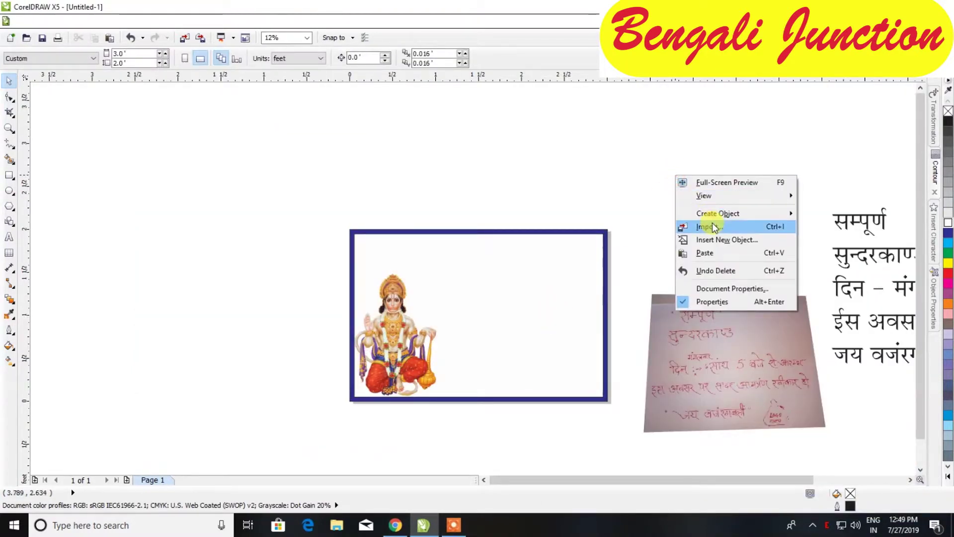
click(713, 225)
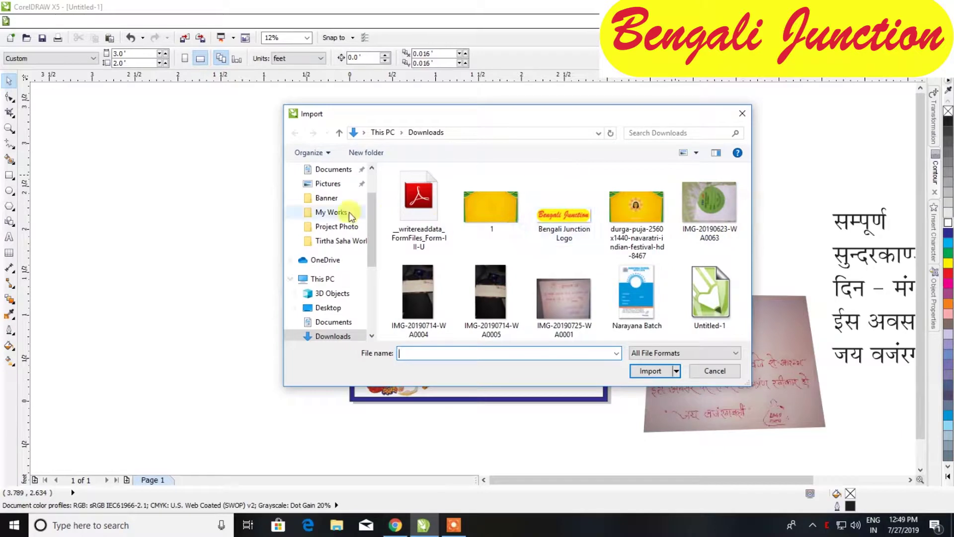
click(328, 211)
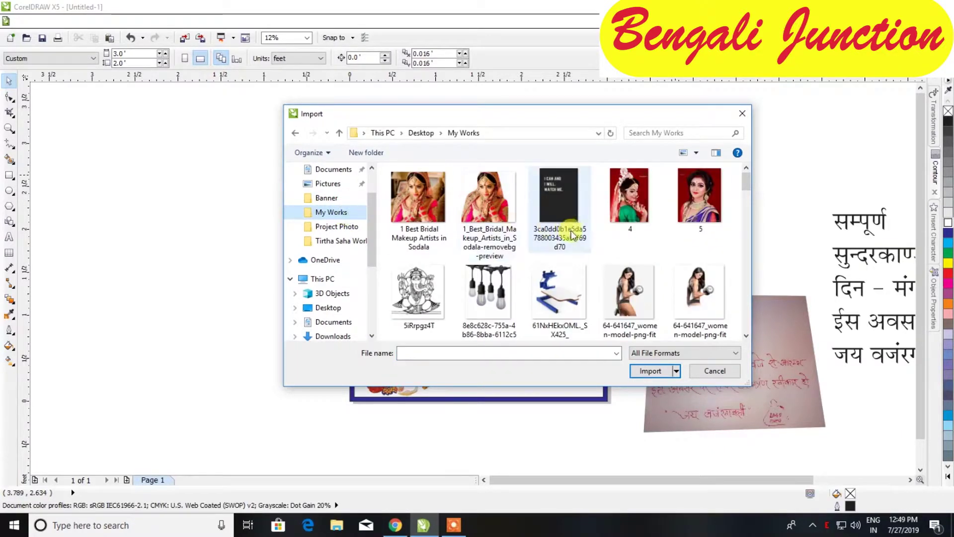
scroll(567, 231, down, 3)
scroll(574, 235, down, 3)
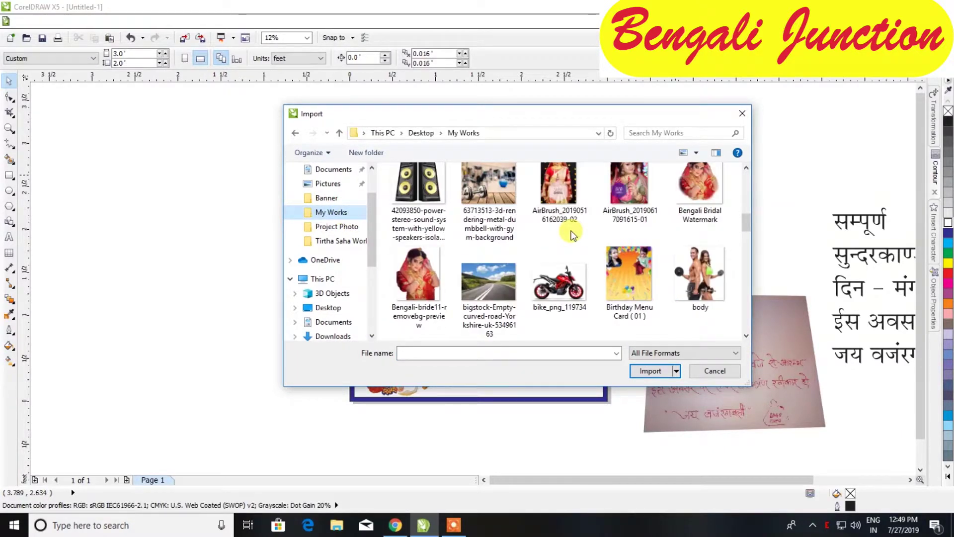
scroll(560, 264, down, 2)
scroll(559, 264, down, 3)
scroll(559, 265, down, 3)
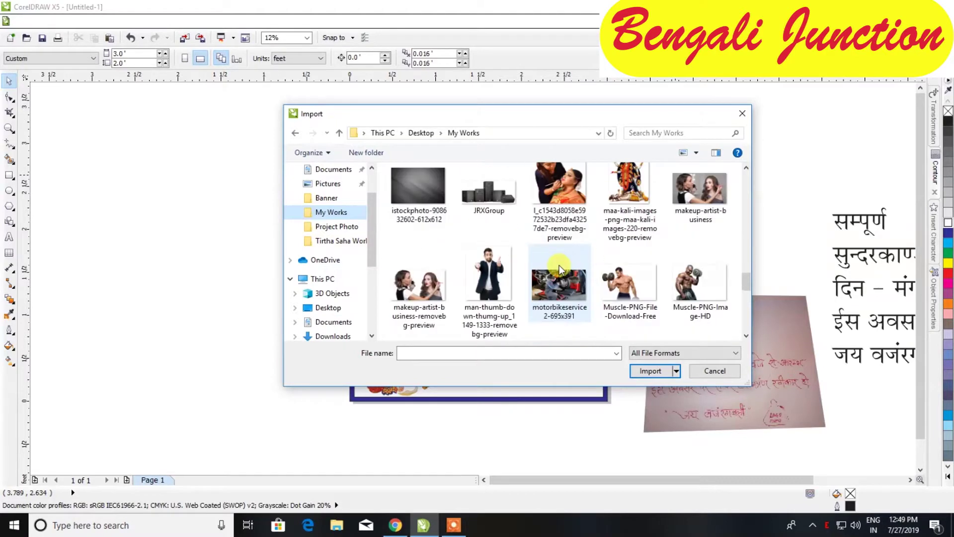
scroll(559, 265, down, 2)
scroll(559, 265, down, 3)
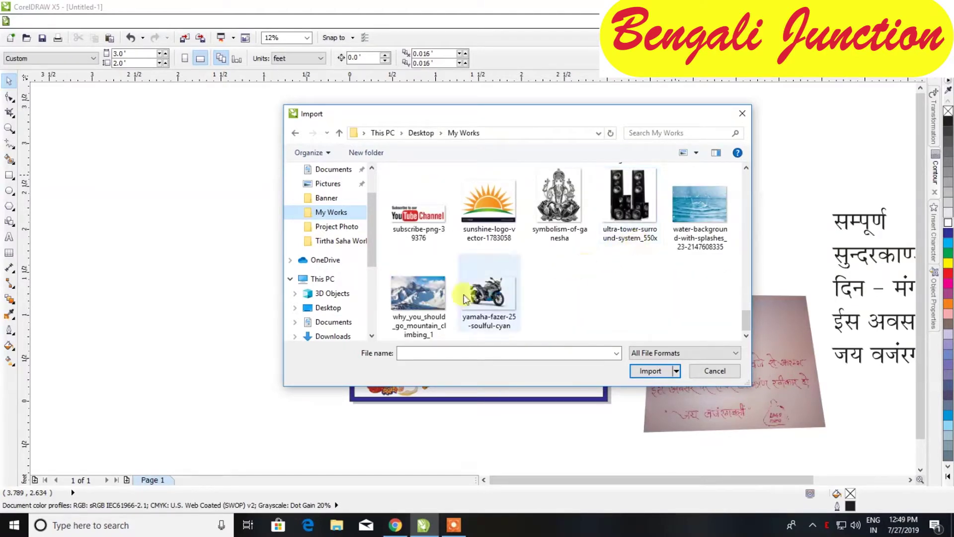
click(418, 294)
click(646, 371)
click(429, 225)
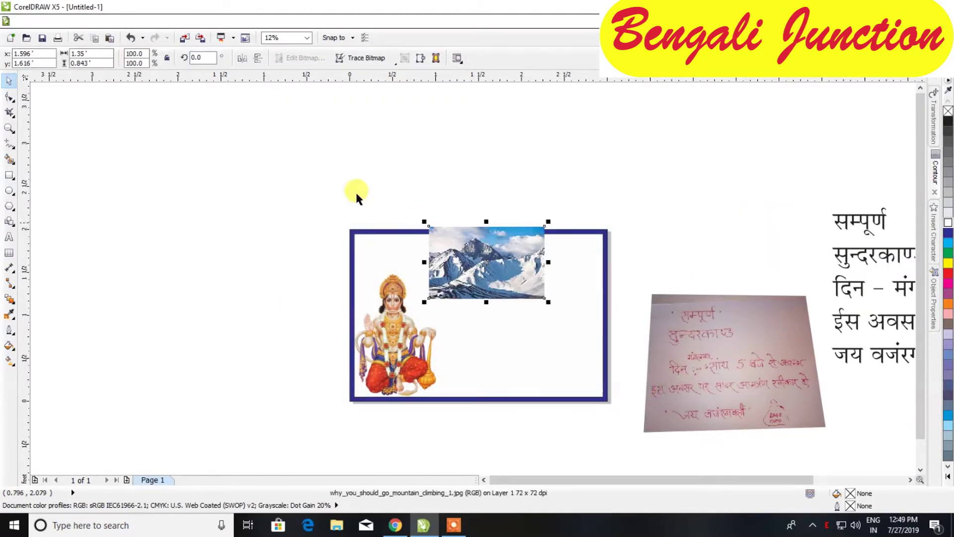
Step: Resize the mountain photo to 2.9 × 1.9 and centre it on the page
double_click(79, 53)
text(2.)
key(Tab)
text(1.9)
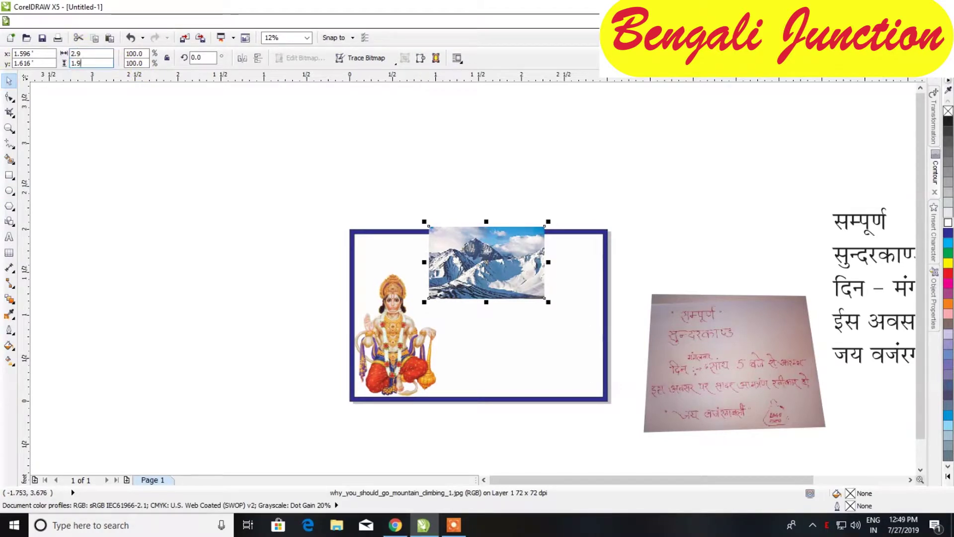
key(Return)
key(p)
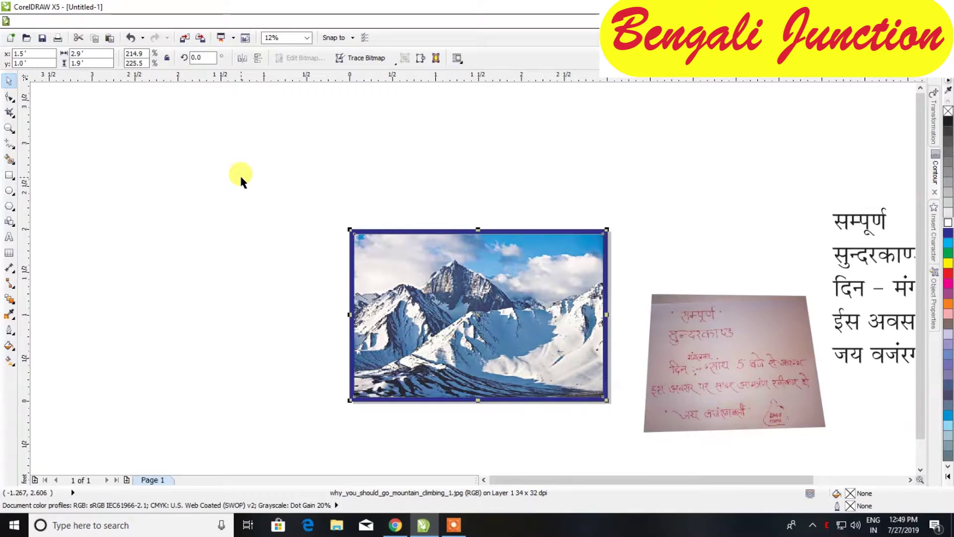
Step: Bring the Hanuman picture in front of the mountain photo
drag(299, 288, 490, 440)
drag(277, 275, 510, 448)
click(452, 318)
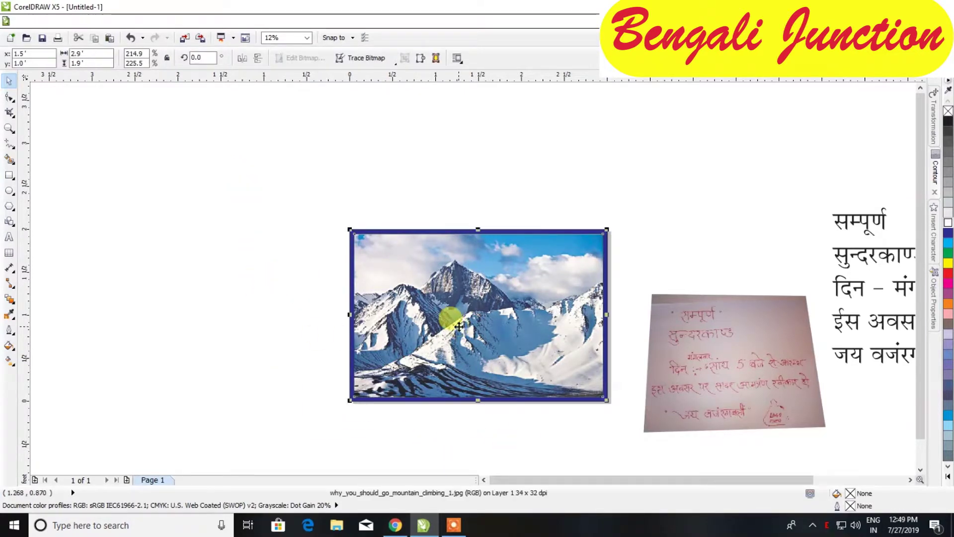
drag(264, 248, 588, 463)
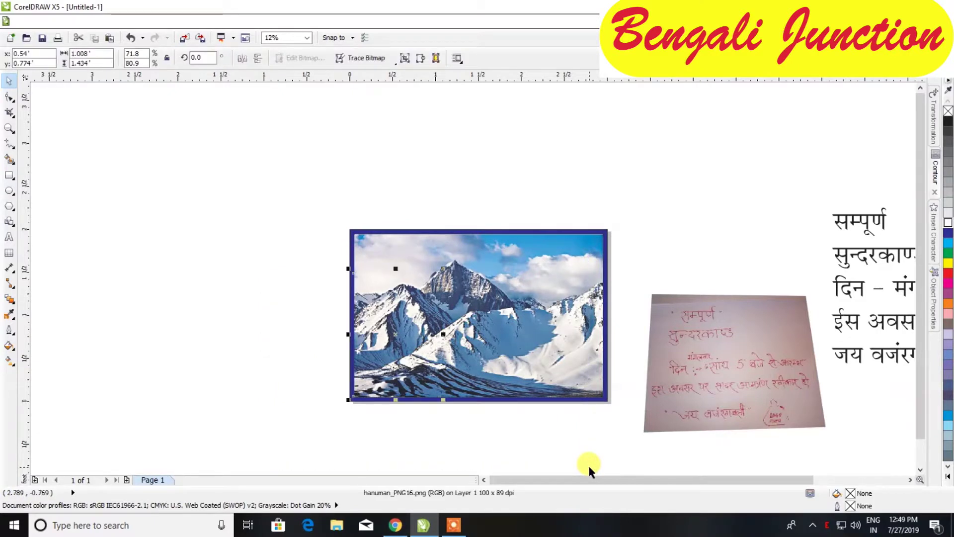
key(shift+Page_Up)
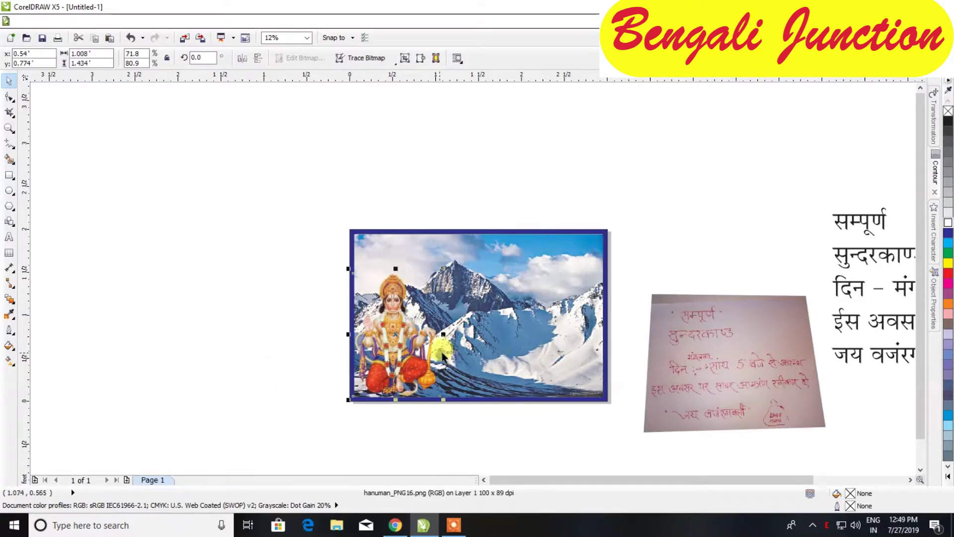
Step: Place the Hindi text in front of the mountains, moving the letter photo aside
scroll(463, 350, down, 1)
mouse_move(660, 277)
mouse_down()
mouse_move(558, 275)
mouse_move(487, 301)
mouse_up()
drag(631, 362, 773, 375)
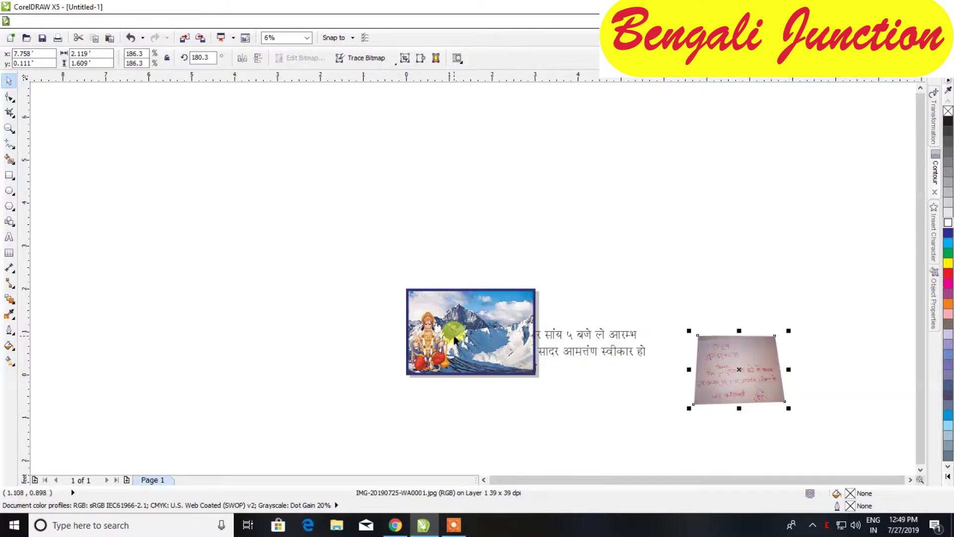
scroll(479, 338, up, 1)
click(612, 320)
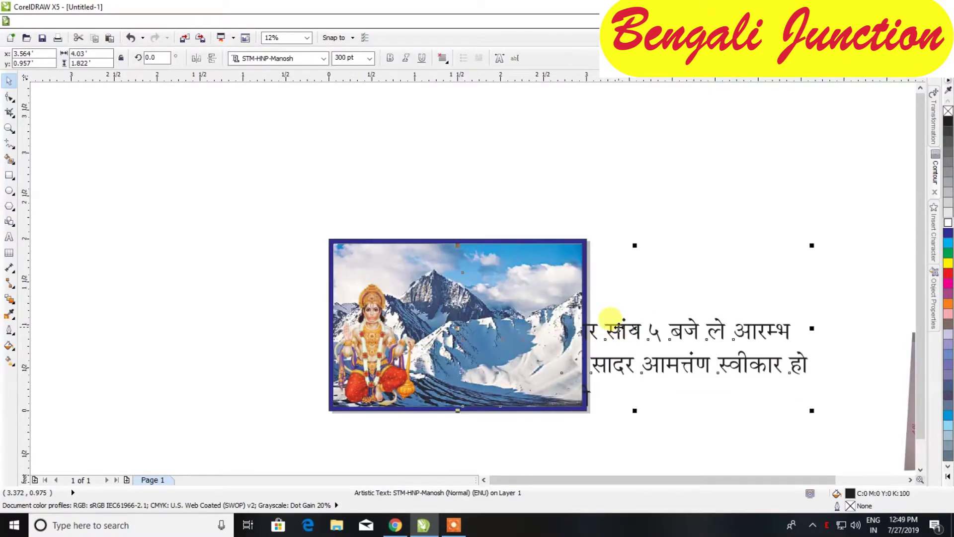
key(shift+Page_Up)
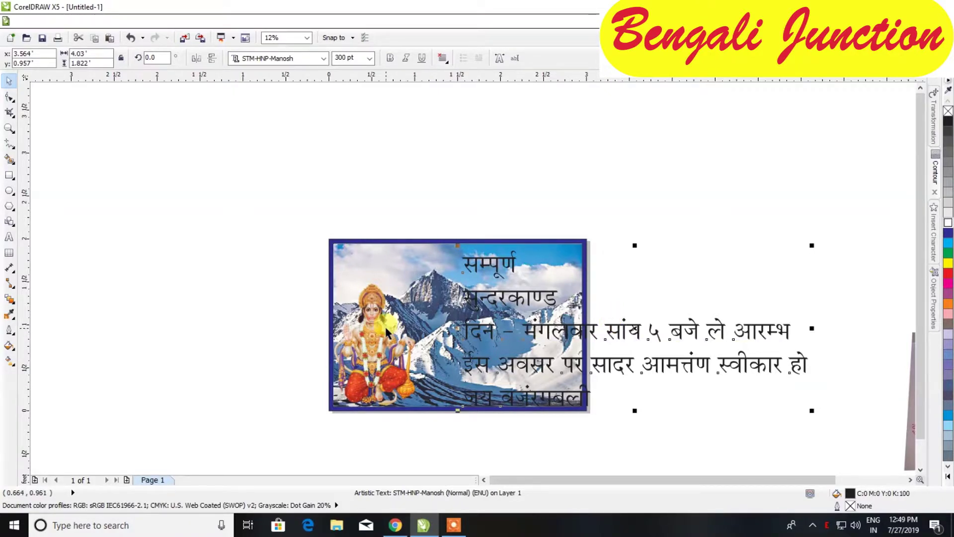
scroll(386, 328, up, 1)
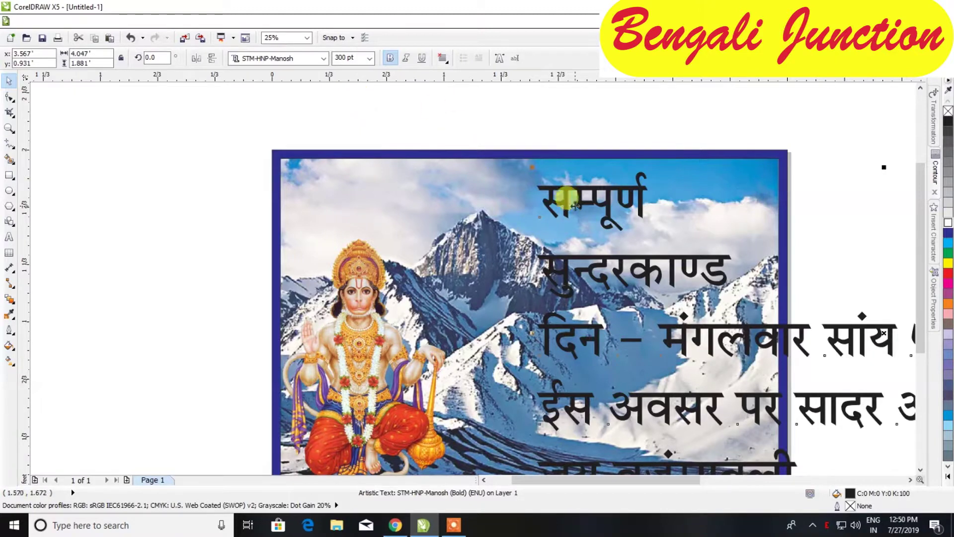
key(ctrl+k)
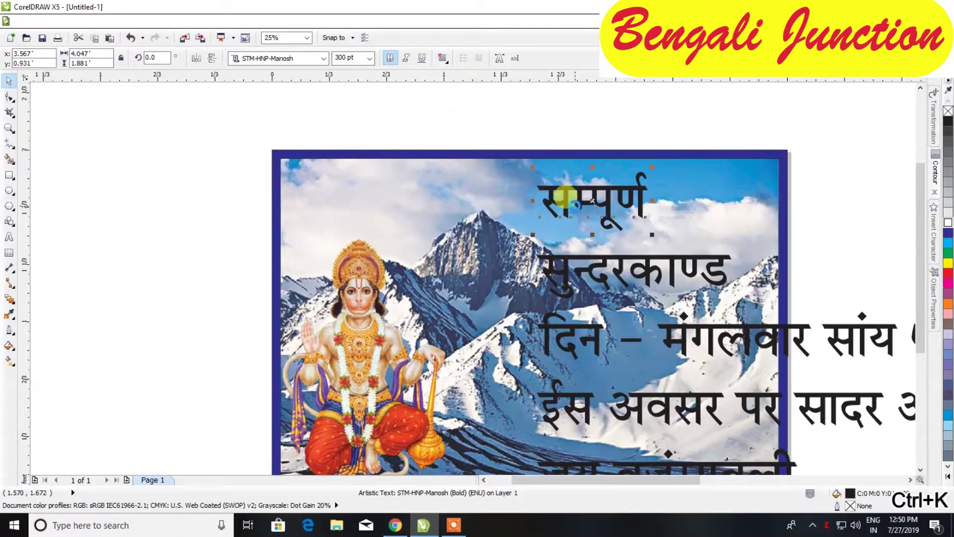
Step: Move सम्पूर्ण above the page and put a red सुन्दरकाण्ड near the peak
drag(572, 201, 511, 125)
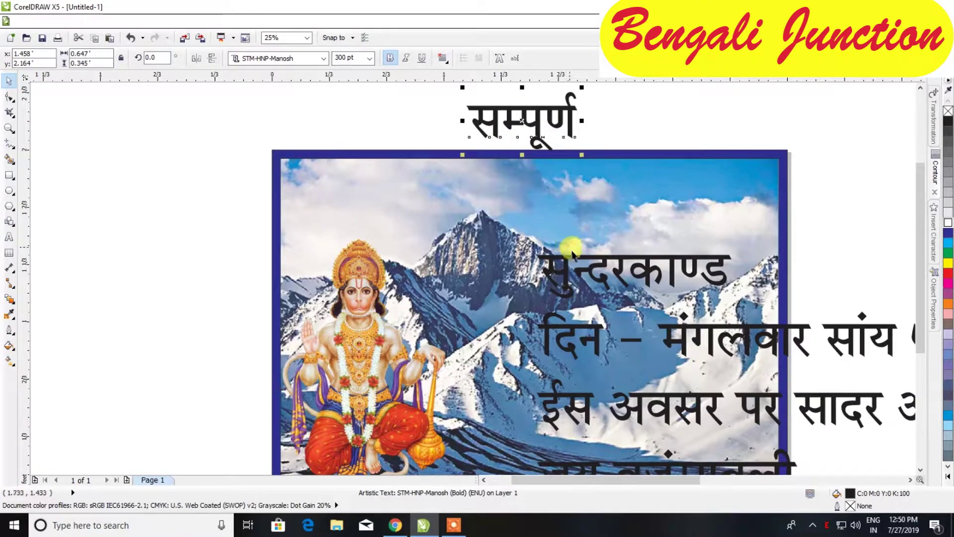
click(603, 271)
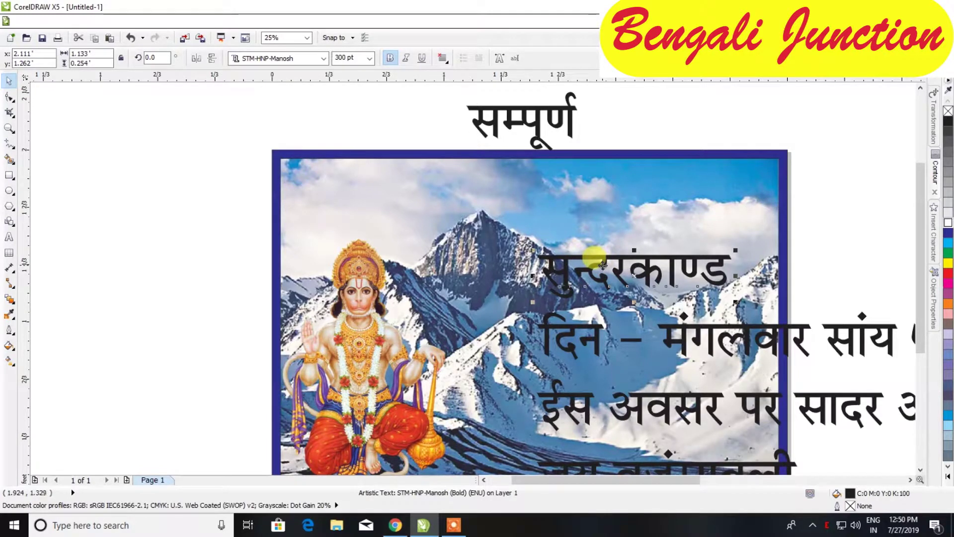
drag(603, 271, 491, 254)
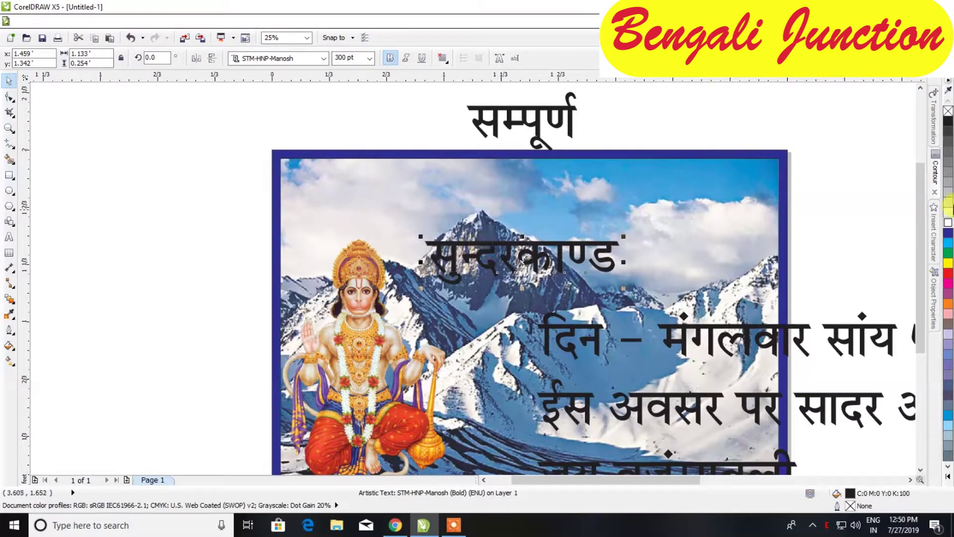
click(949, 263)
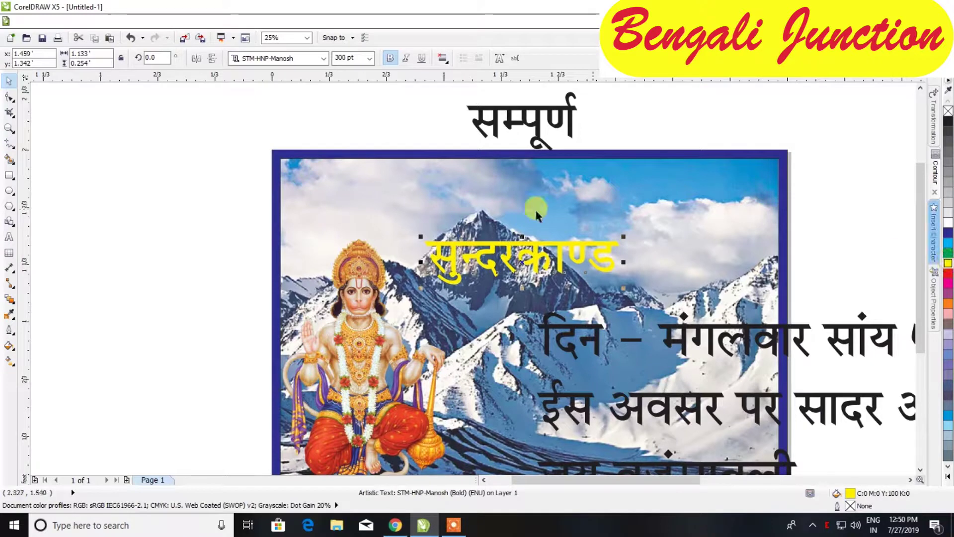
click(948, 273)
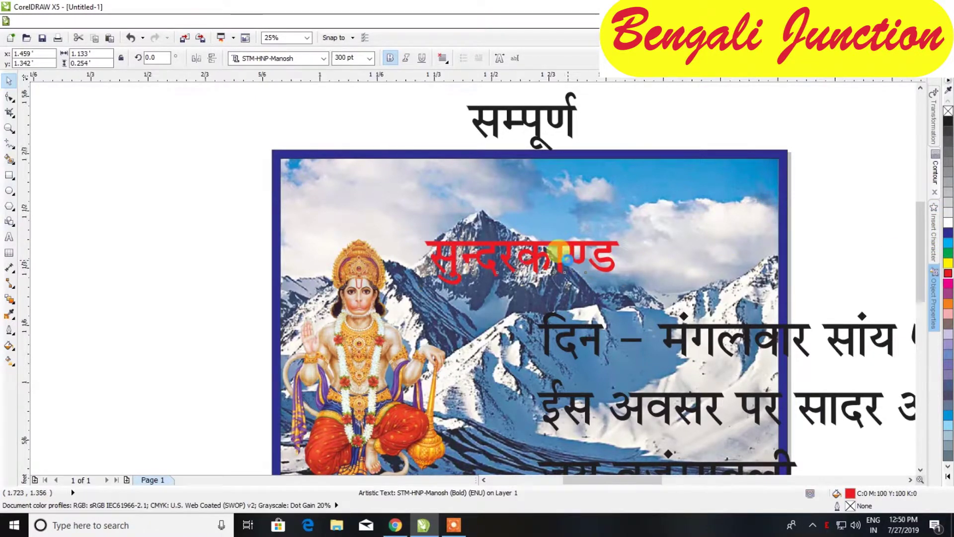
scroll(563, 257, up, 1)
Step: Preview STM-HNP-Kabir through Ashoka, then apply STM-HNP-Arman to सुन्दरकाण्ड
click(324, 58)
key(Up)
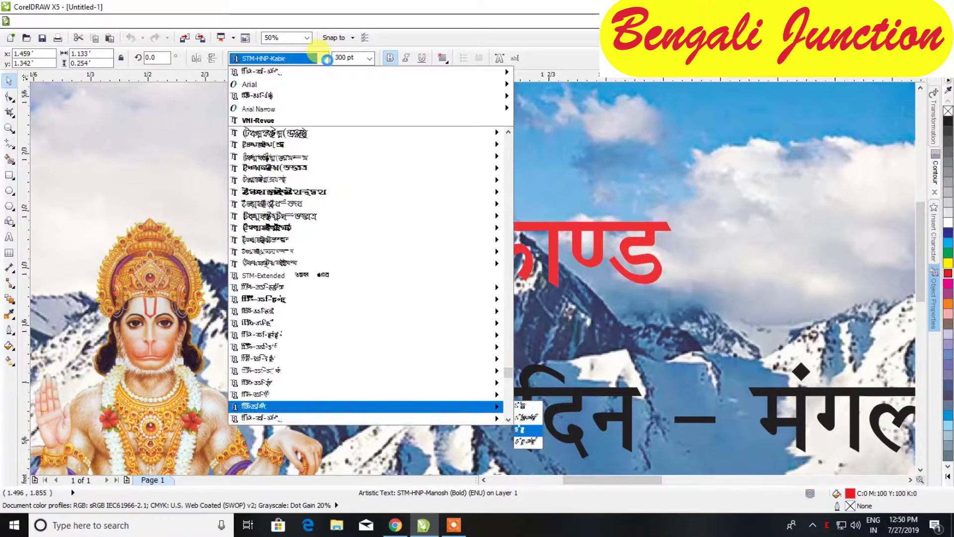
key(Up)
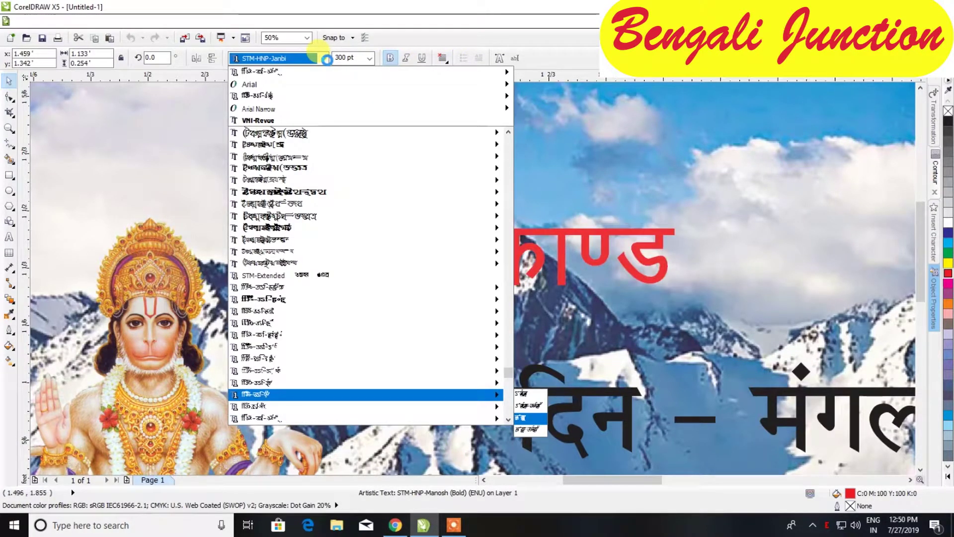
key(Up)
key(Up)
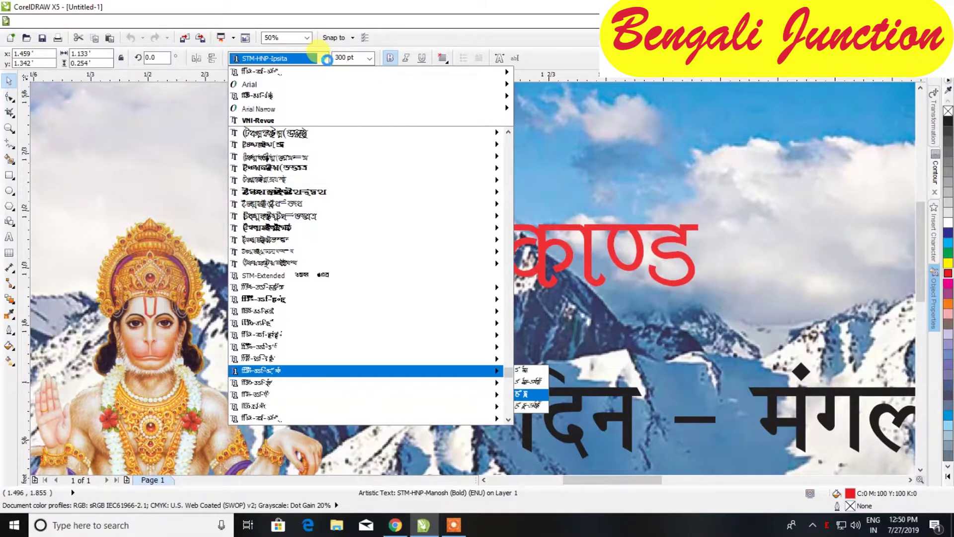
key(Up)
key(Up)
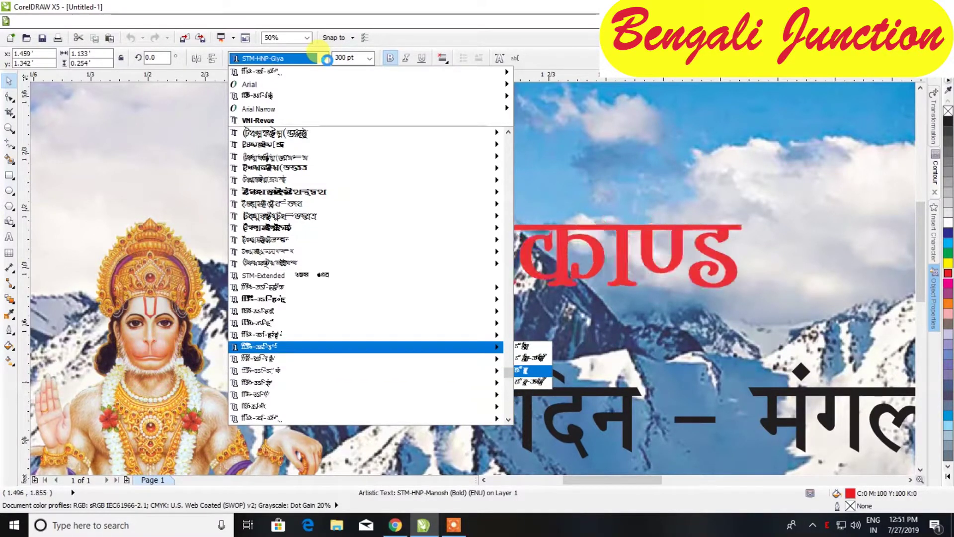
key(Up)
key(Up)
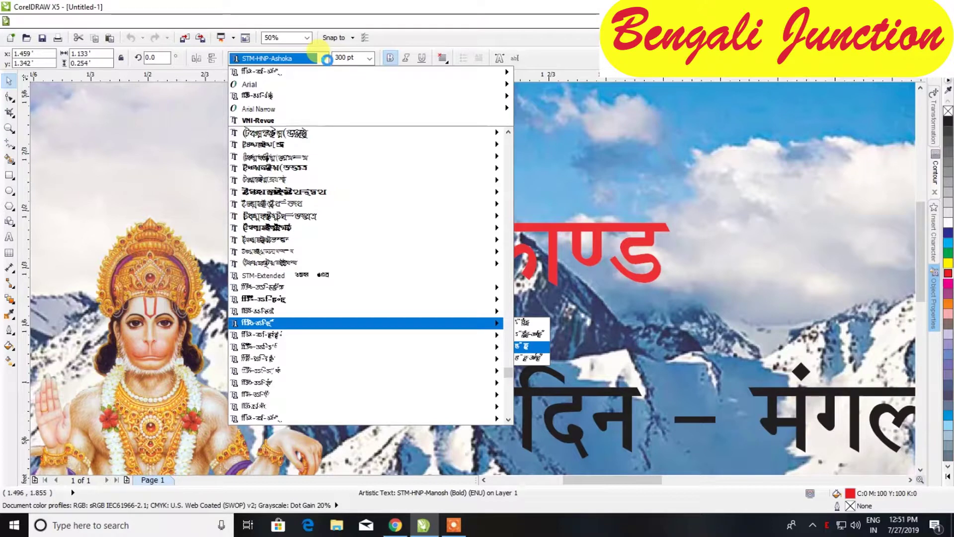
key(Up)
key(Up)
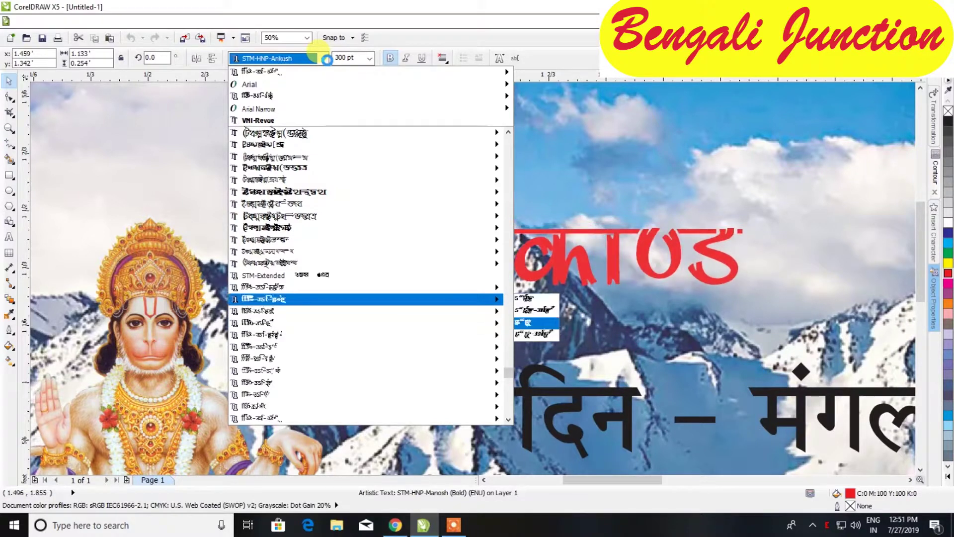
key(Down)
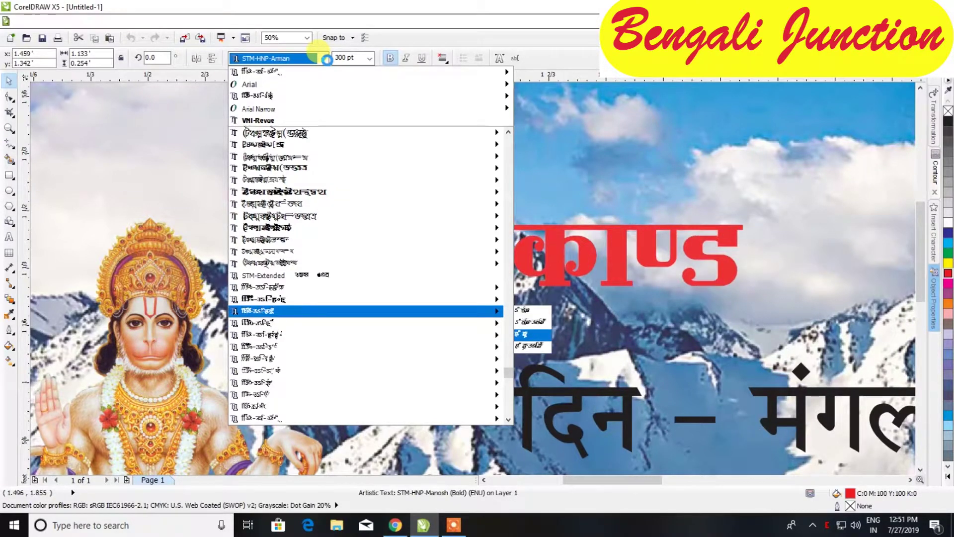
key(Return)
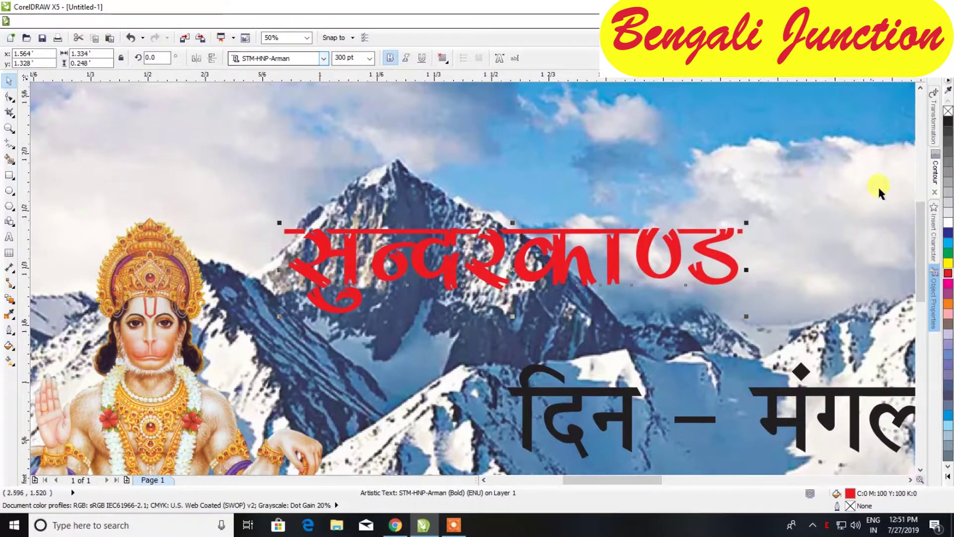
Step: Give सुन्दरकाण्ड a one-step 0.016 ft white outside contour
click(935, 172)
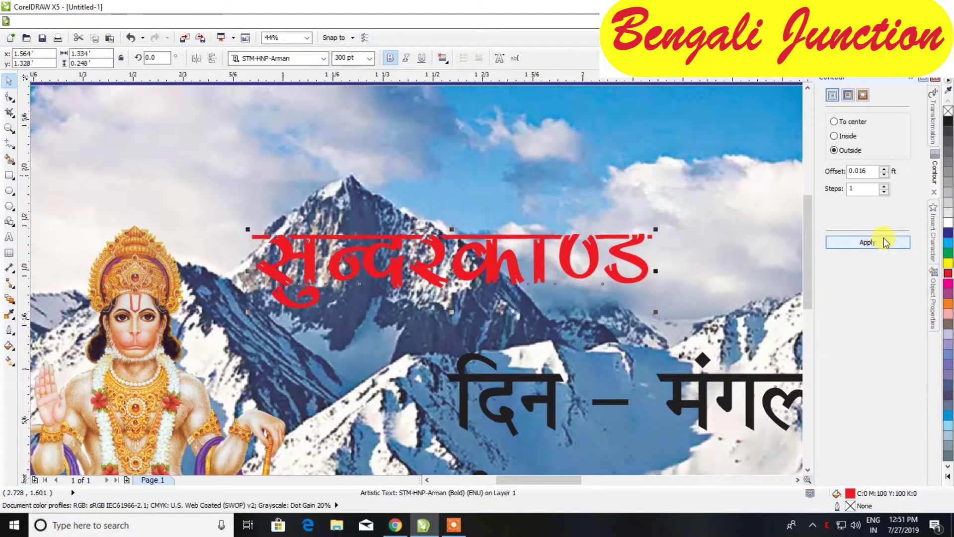
click(885, 242)
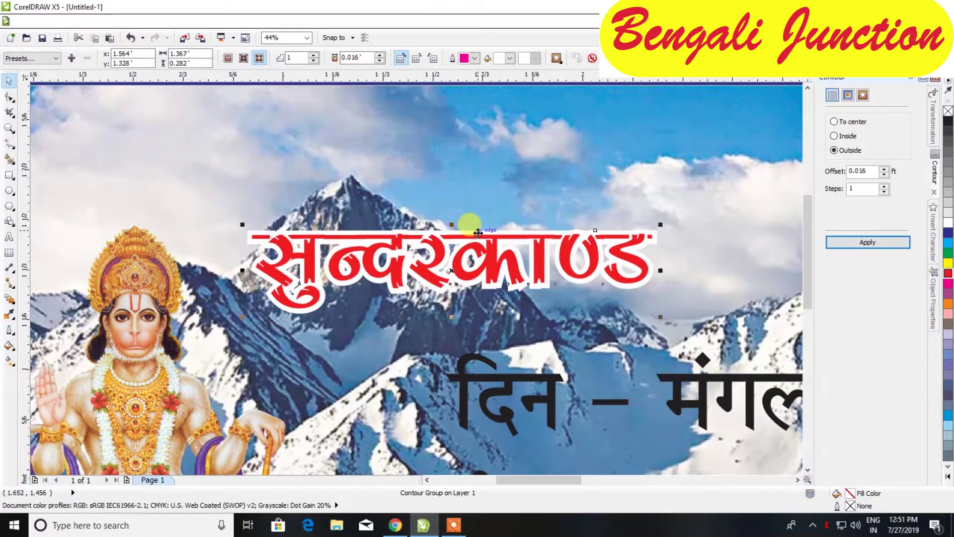
scroll(545, 223, down, 2)
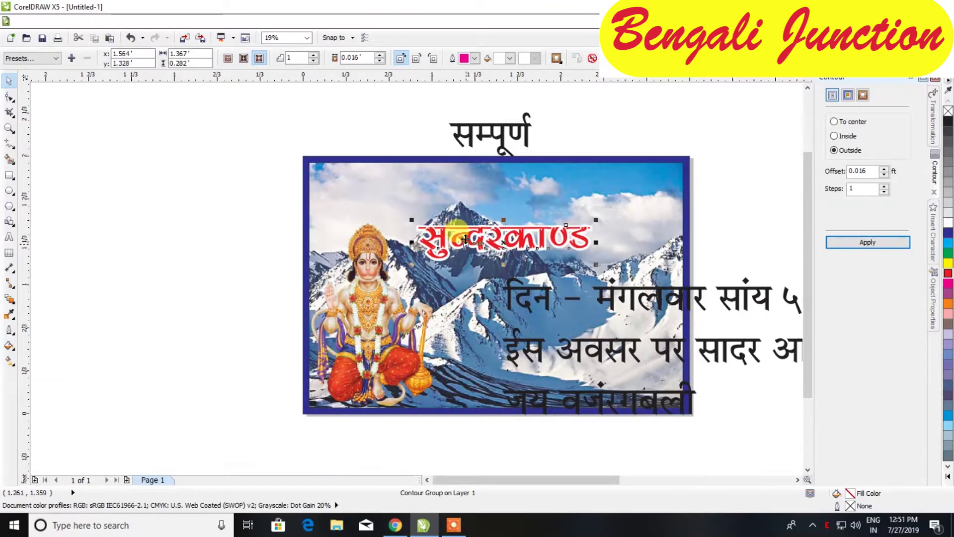
scroll(462, 239, up, 2)
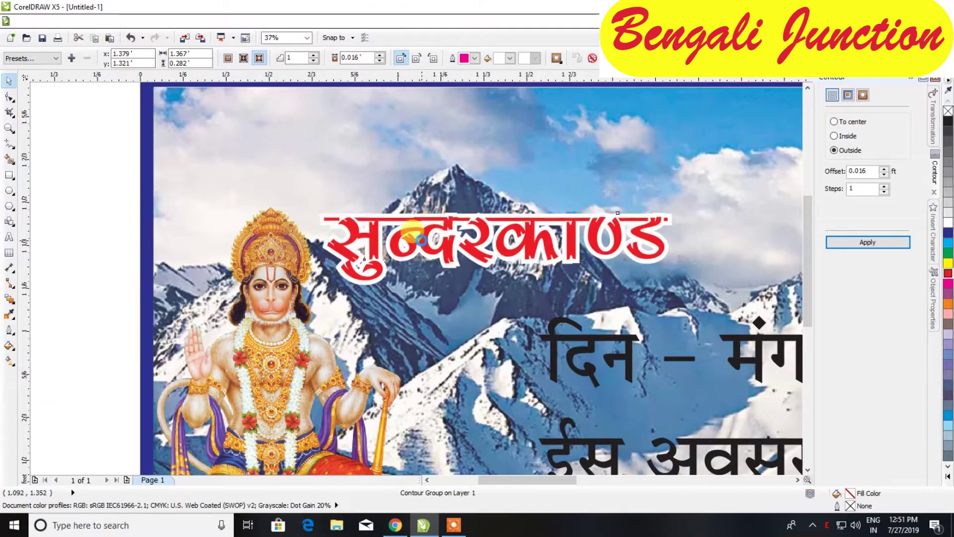
Step: Move सम्पूर्ण down onto the top edge of the picture
scroll(448, 224, down, 2)
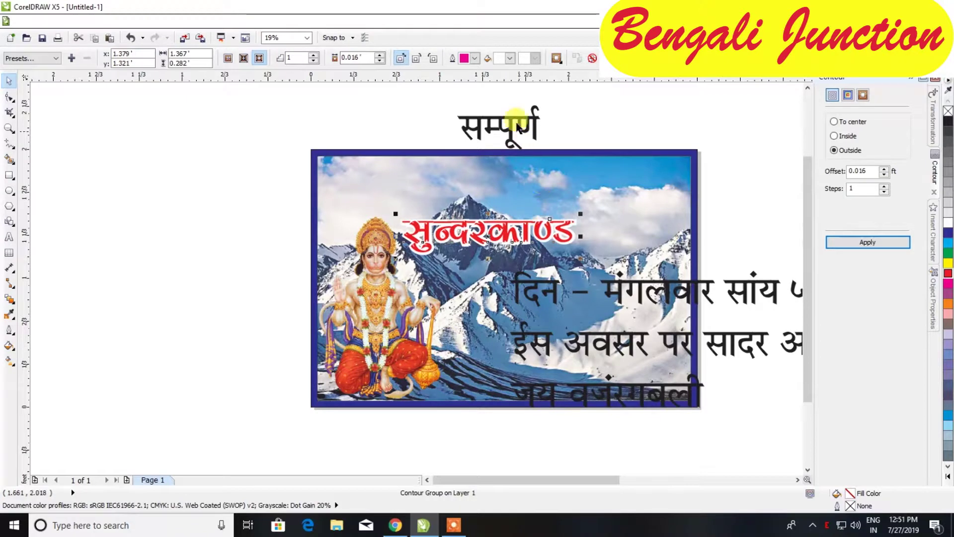
click(516, 118)
drag(516, 118, 445, 156)
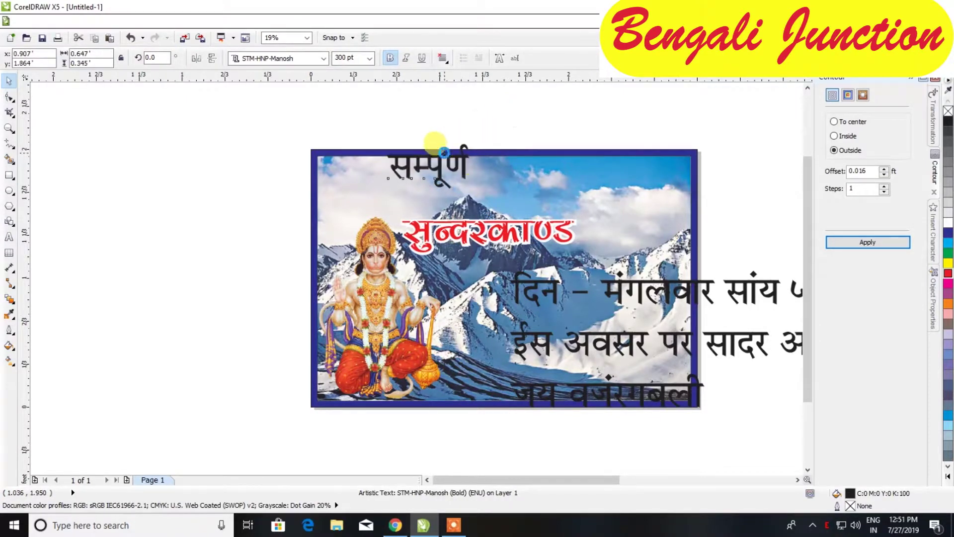
Step: Set सम्पूर्ण to STM-HNP-Arman and paste it in front of सुन्दरकाण्ड
scroll(471, 186, up, 2)
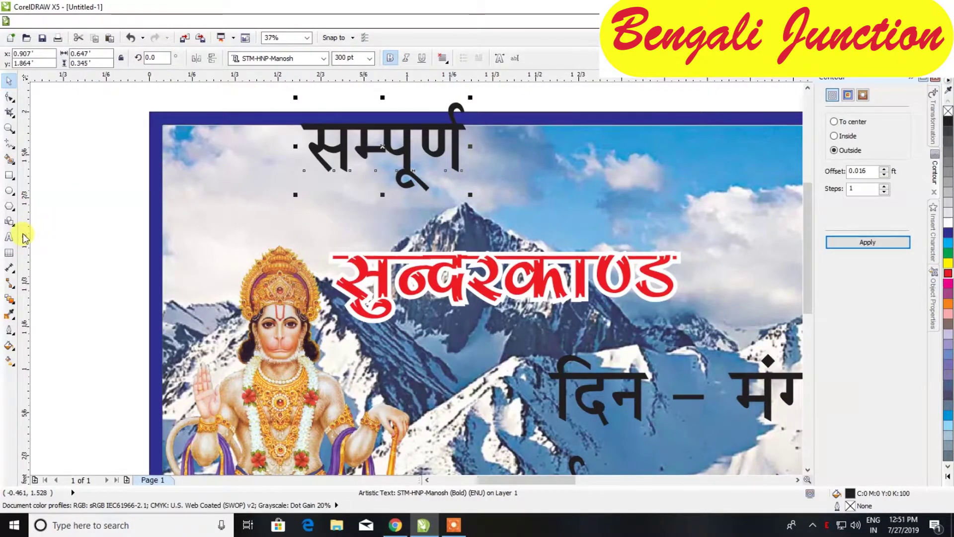
click(323, 58)
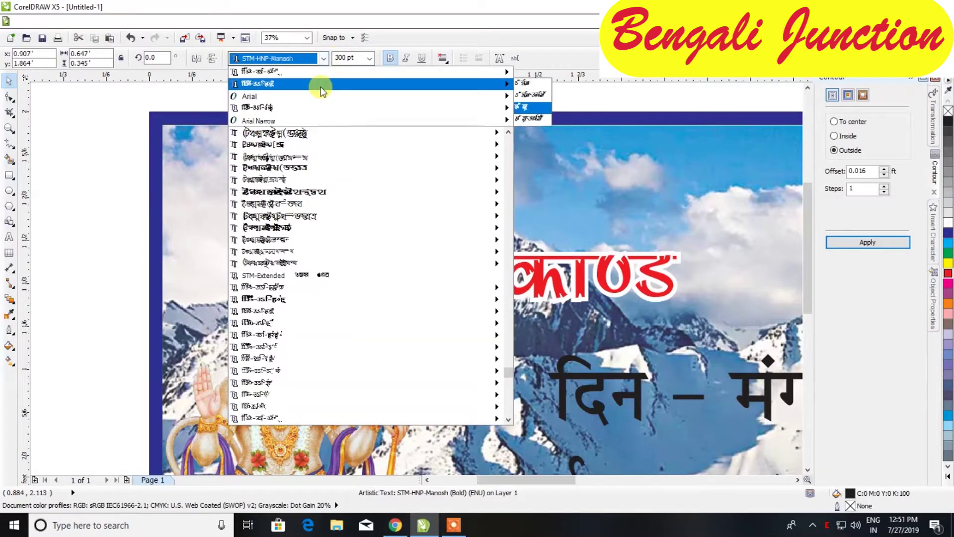
click(319, 85)
click(9, 237)
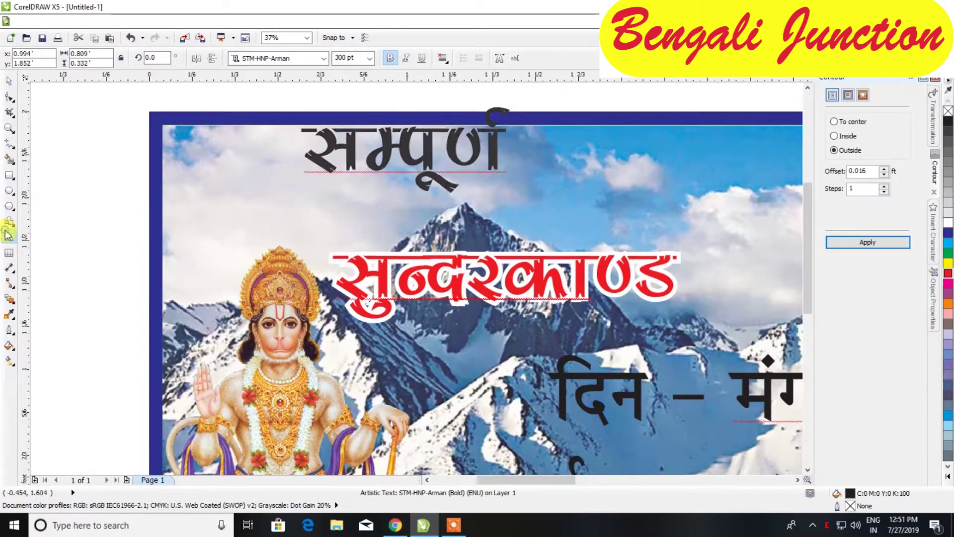
key(ctrl+a)
key(ctrl+x)
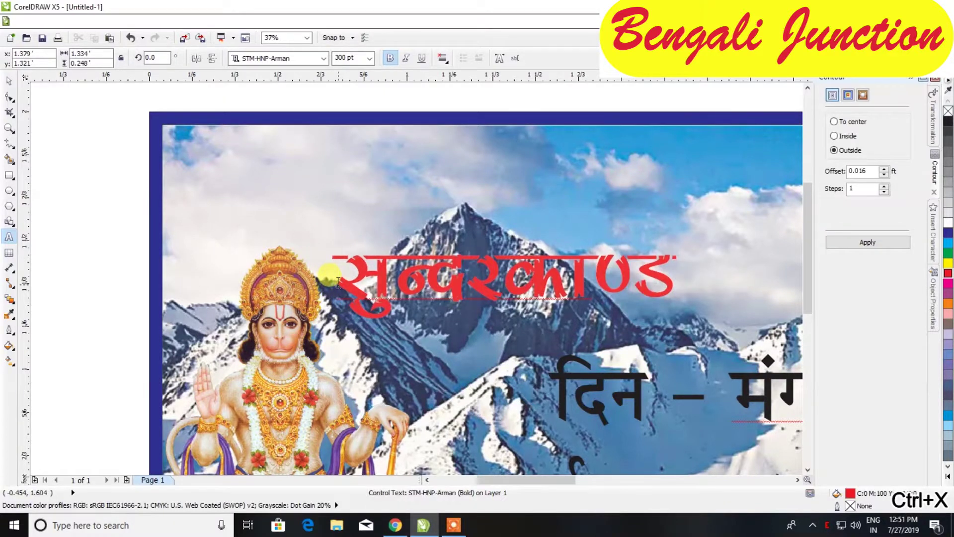
key(ctrl+v)
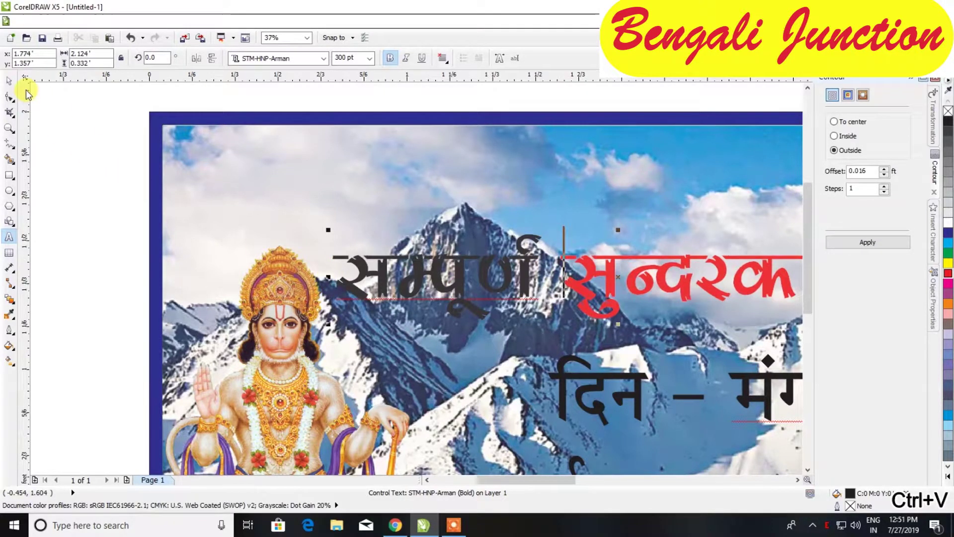
click(10, 81)
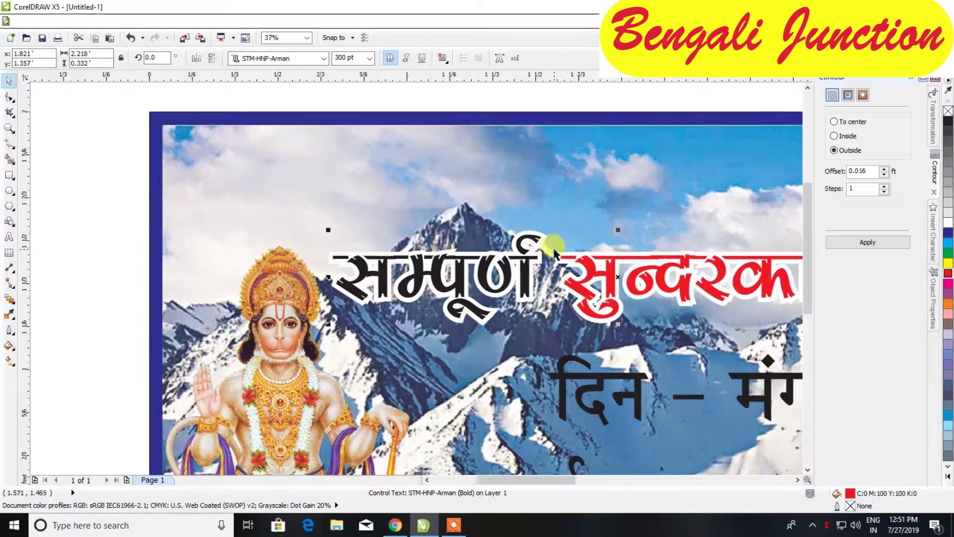
Step: Move the combined heading to the picture's top, colour it red, and enlarge it
drag(523, 260, 387, 154)
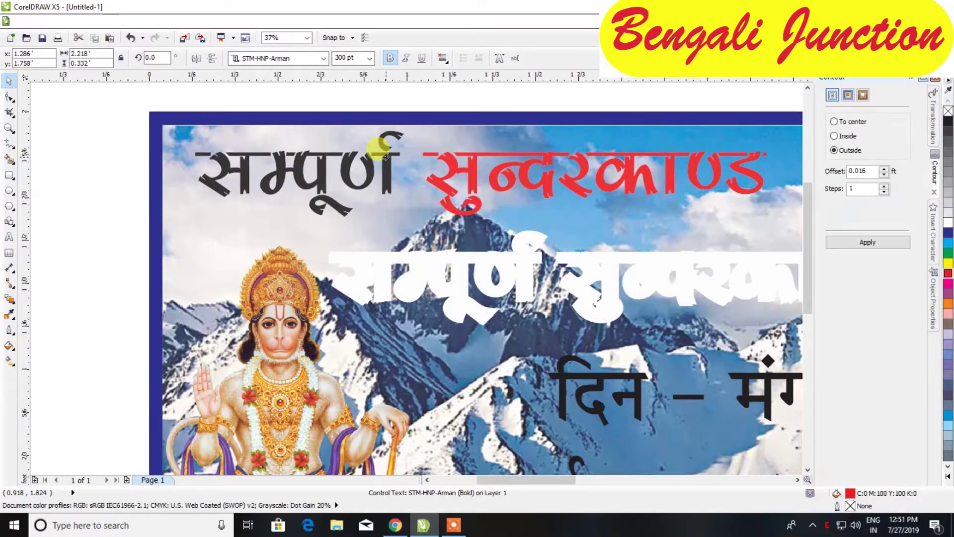
click(948, 273)
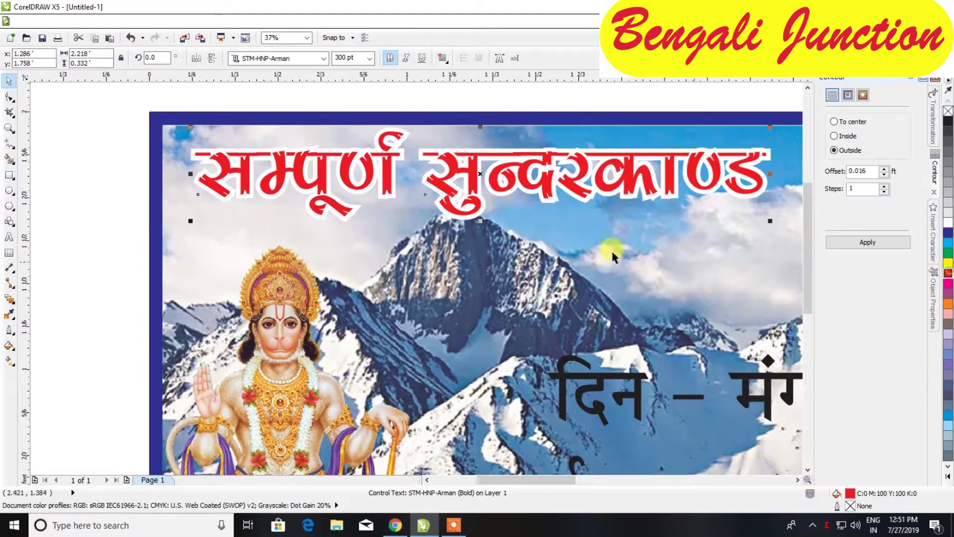
scroll(482, 234, down, 2)
scroll(617, 207, up, 2)
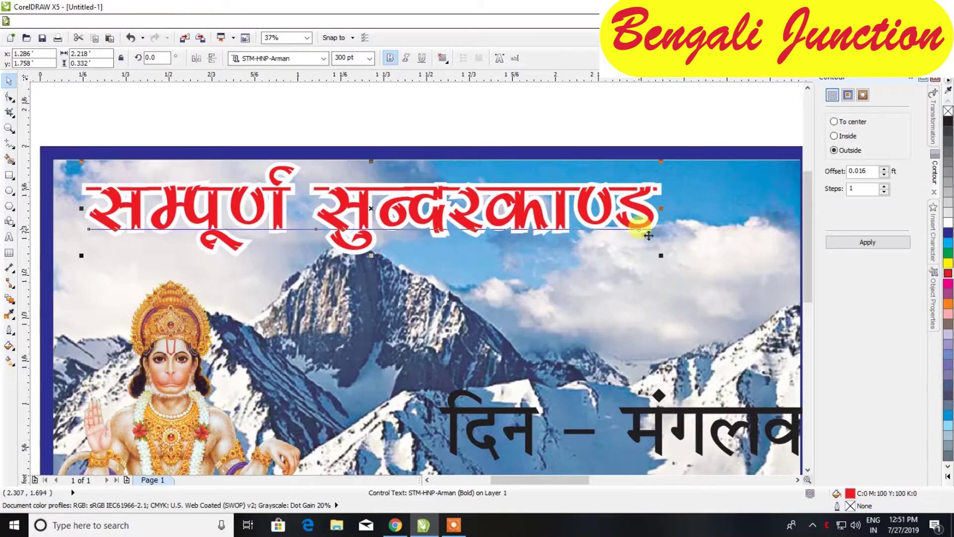
drag(660, 257, 774, 295)
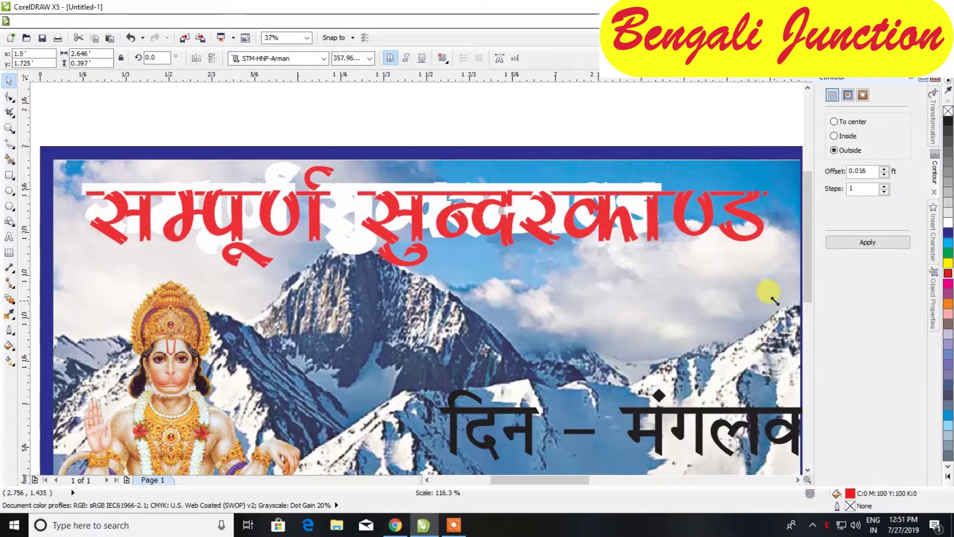
scroll(425, 238, down, 2)
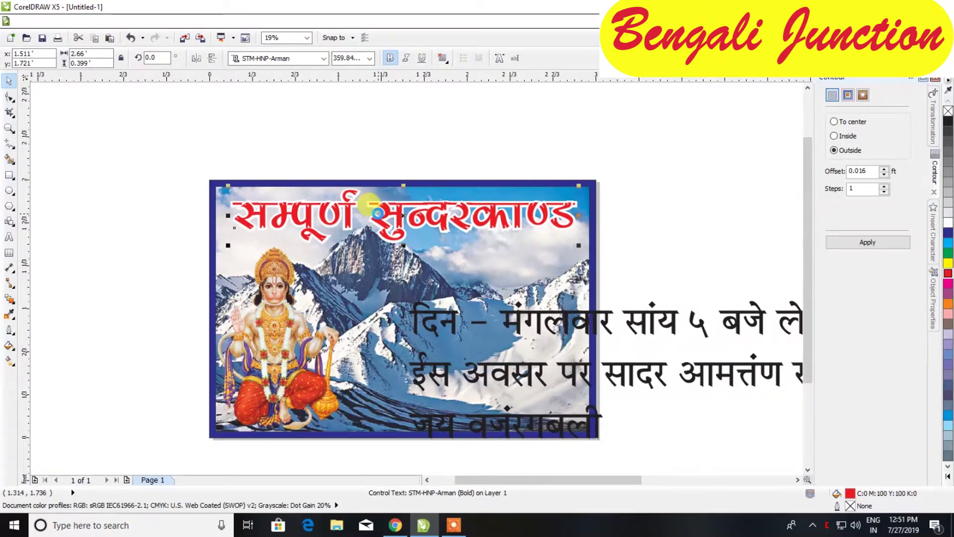
Step: Select the red title with the mountain banner and align them on horizontal centre
scroll(378, 213, up, 2)
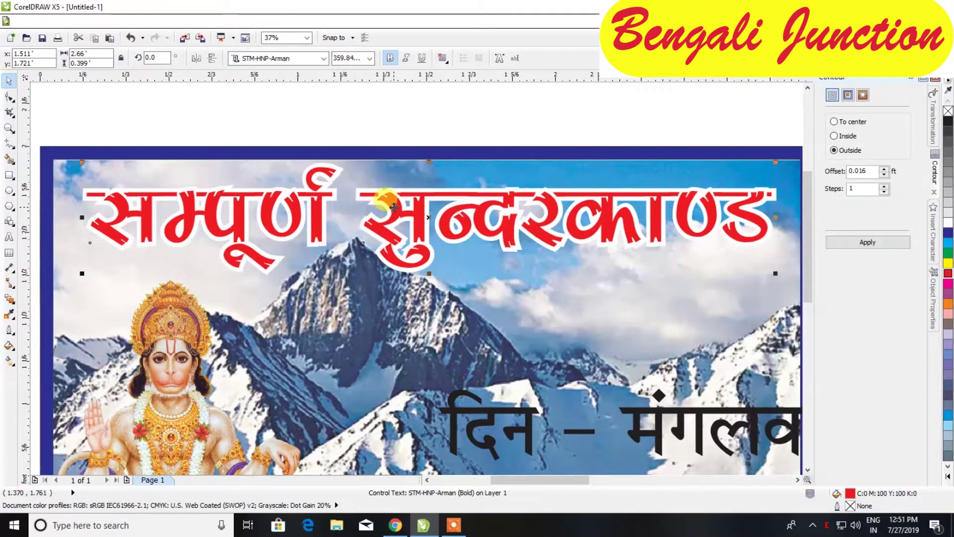
shift+click(389, 164)
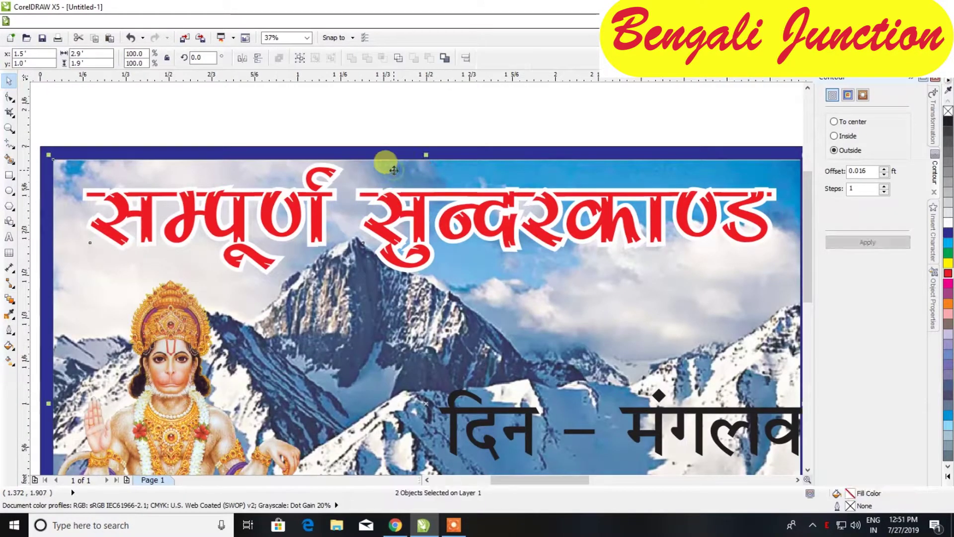
click(467, 59)
click(494, 244)
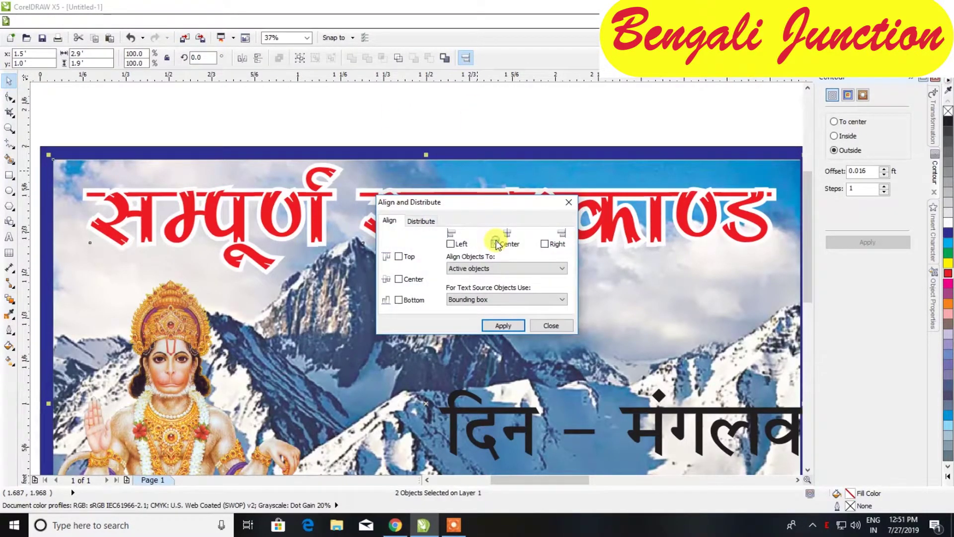
click(503, 325)
click(551, 326)
scroll(420, 189, down, 2)
click(682, 181)
scroll(309, 321, down, 4)
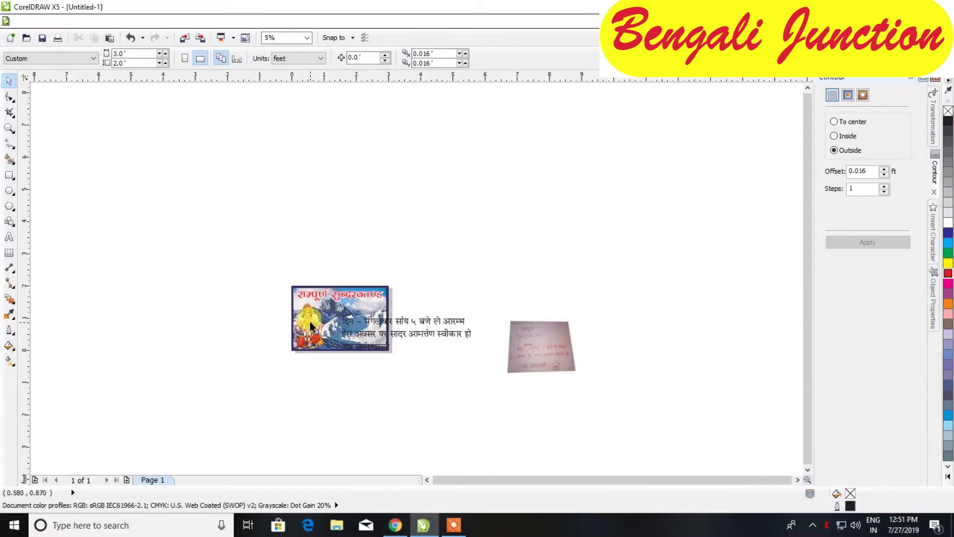
scroll(370, 321, up, 3)
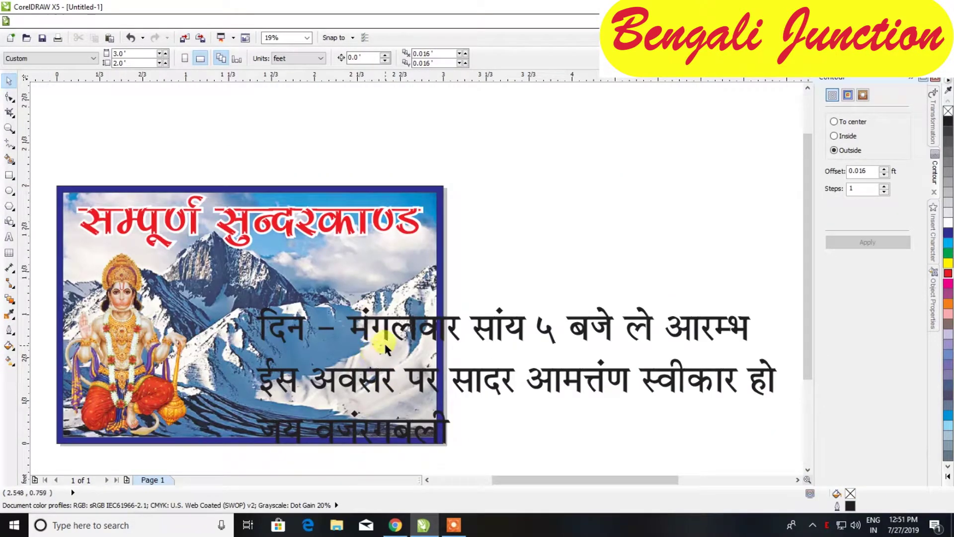
Step: Drag the day-and-time line up above the banner, out of the way
drag(384, 338, 479, 162)
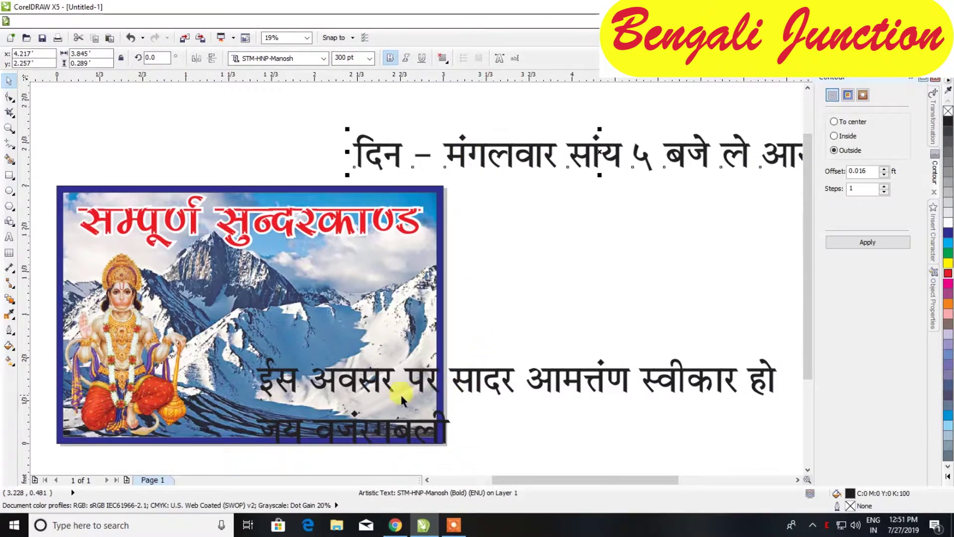
click(354, 418)
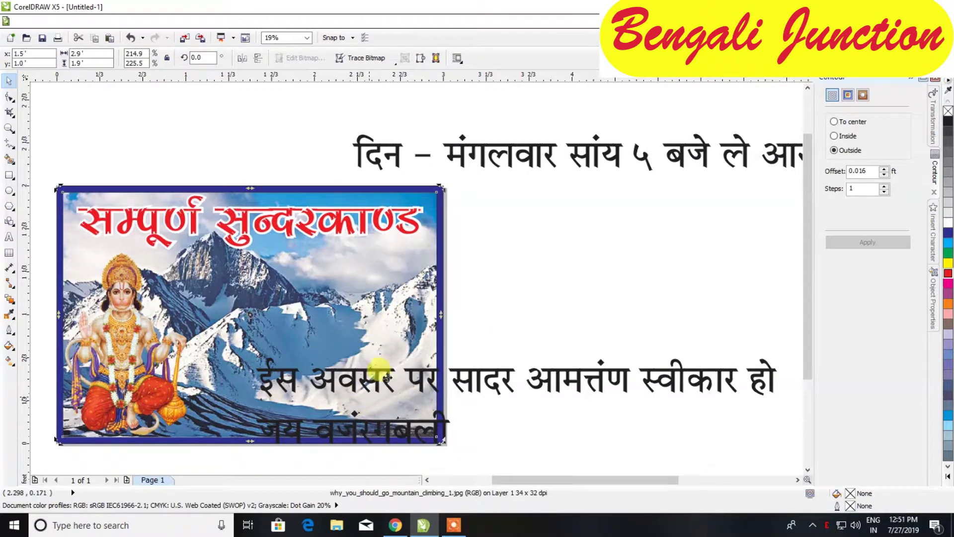
click(474, 382)
click(473, 381)
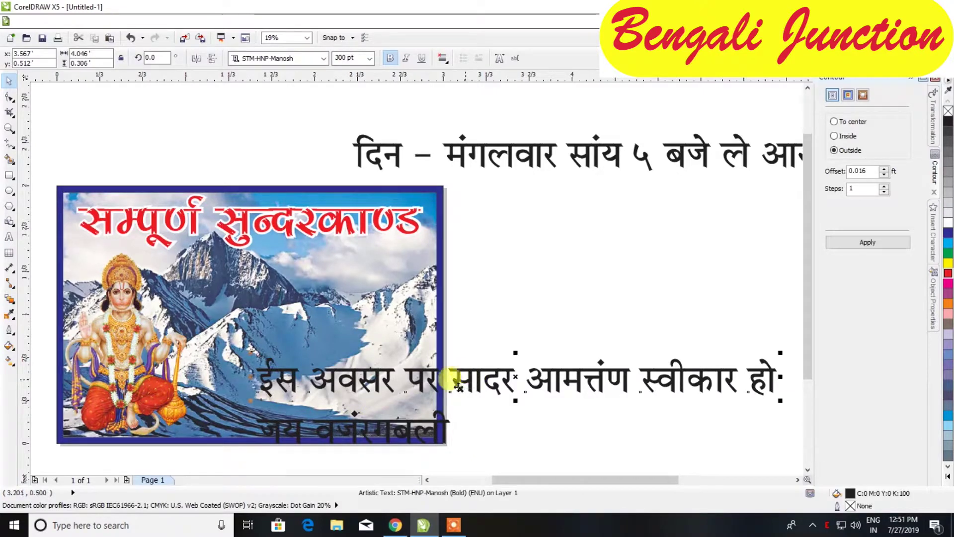
Step: Colour the जय बजरंगबली text yellow
click(420, 427)
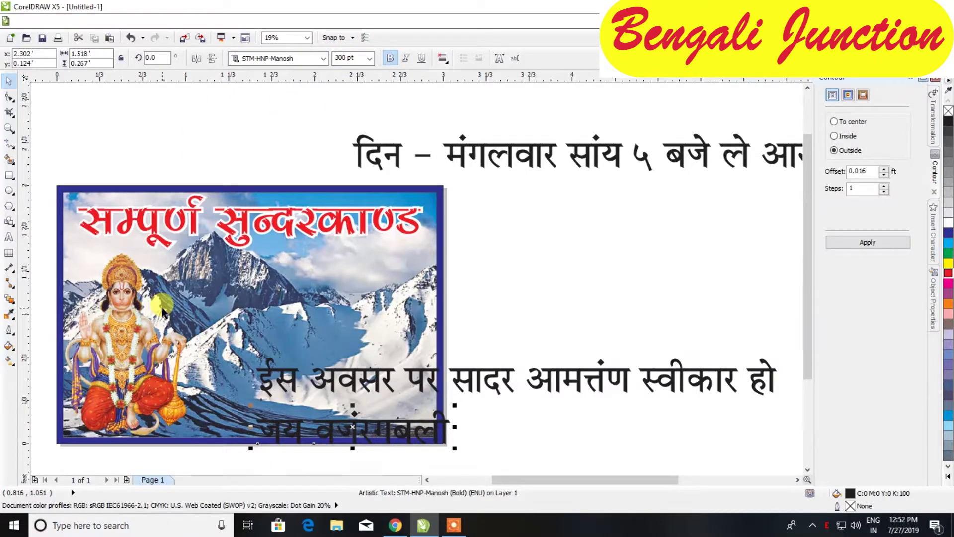
scroll(104, 328, down, 2)
scroll(158, 313, up, 2)
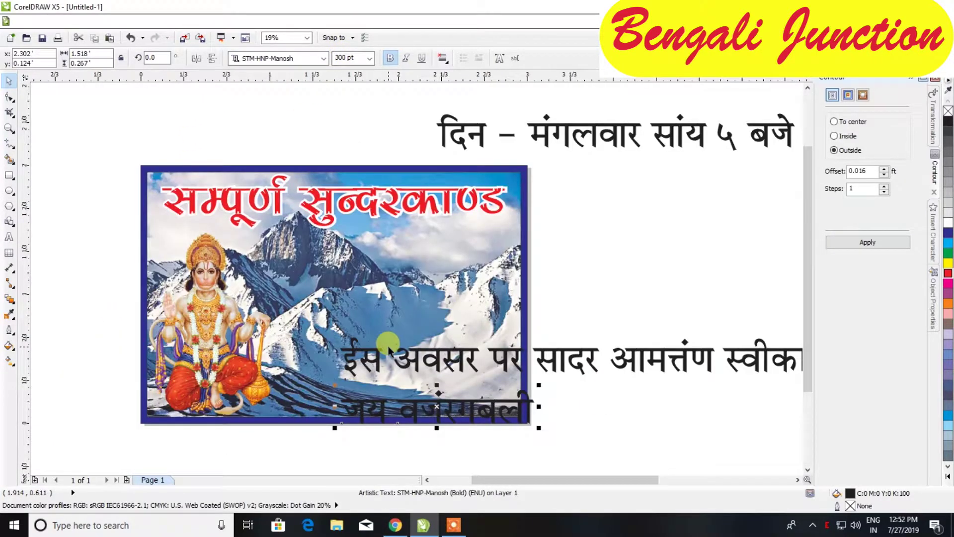
scroll(383, 392, up, 2)
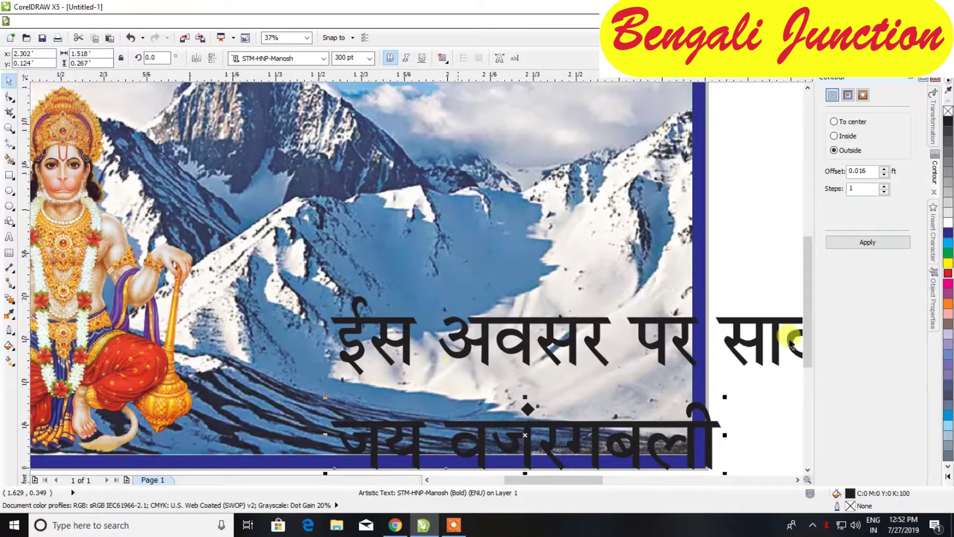
click(949, 264)
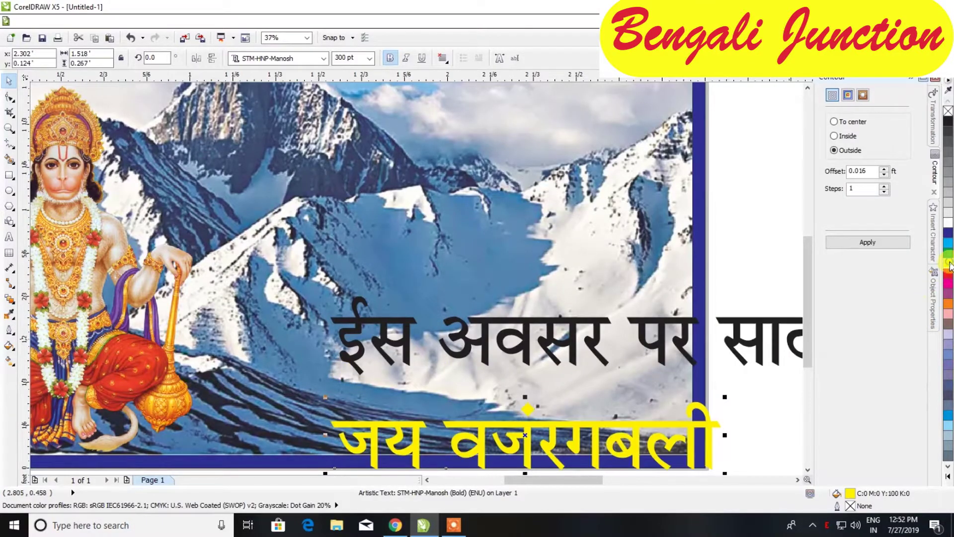
Step: Give जय बजरंगबली a red outside contour and move the day-and-time line back onto the banner
click(883, 242)
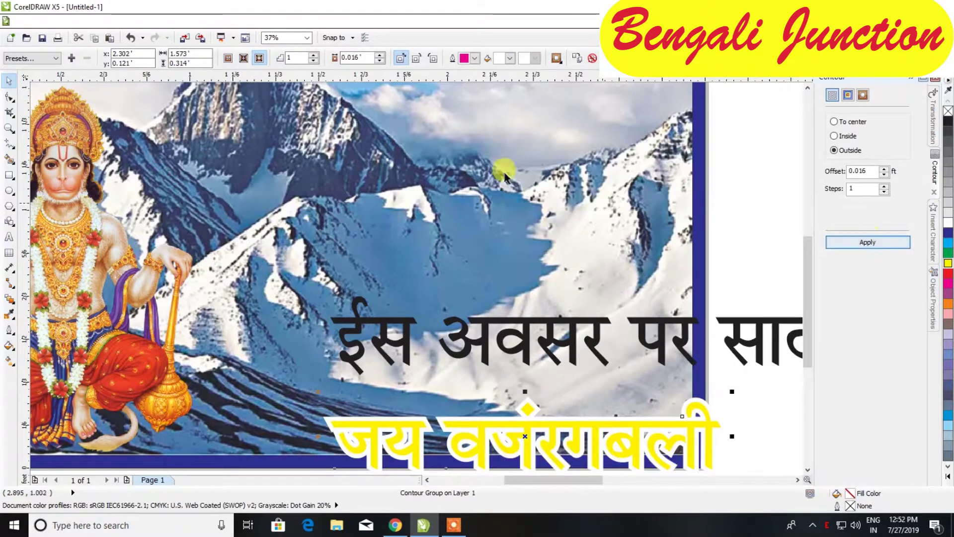
click(510, 58)
click(499, 99)
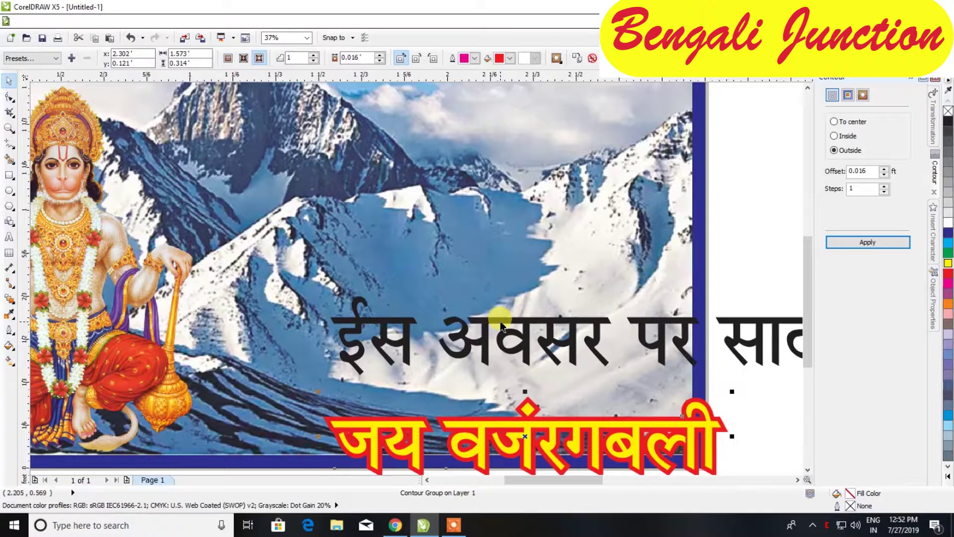
scroll(486, 330, down, 2)
mouse_move(607, 123)
mouse_down()
mouse_move(383, 267)
mouse_move(426, 250)
mouse_up()
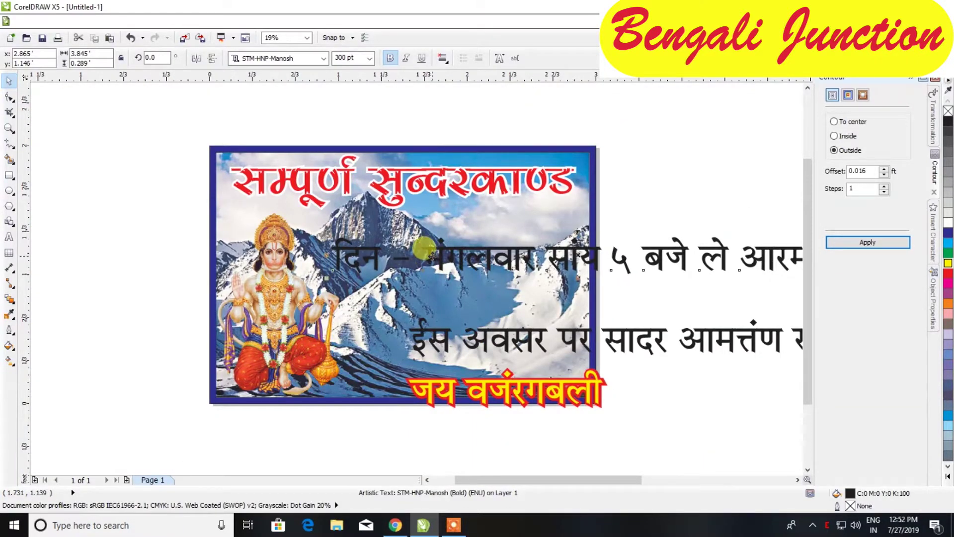
Step: Set the day-and-time text's font size to 200 pt
scroll(426, 250, up, 2)
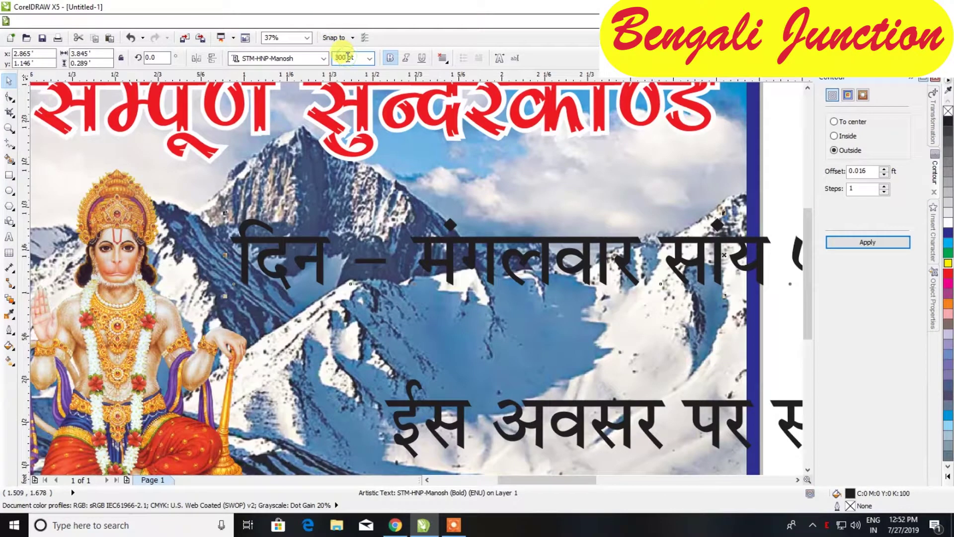
key(ctrl+a)
text(20)
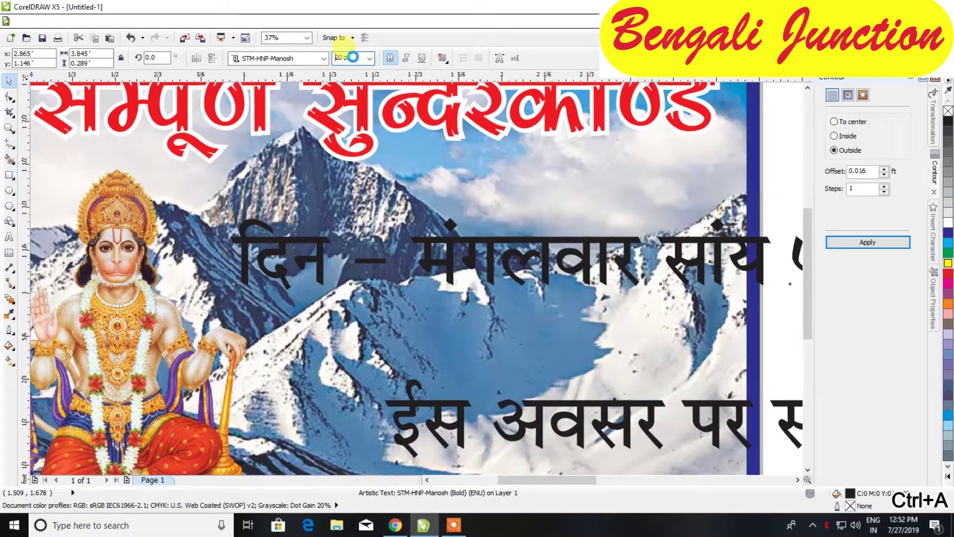
key(Return)
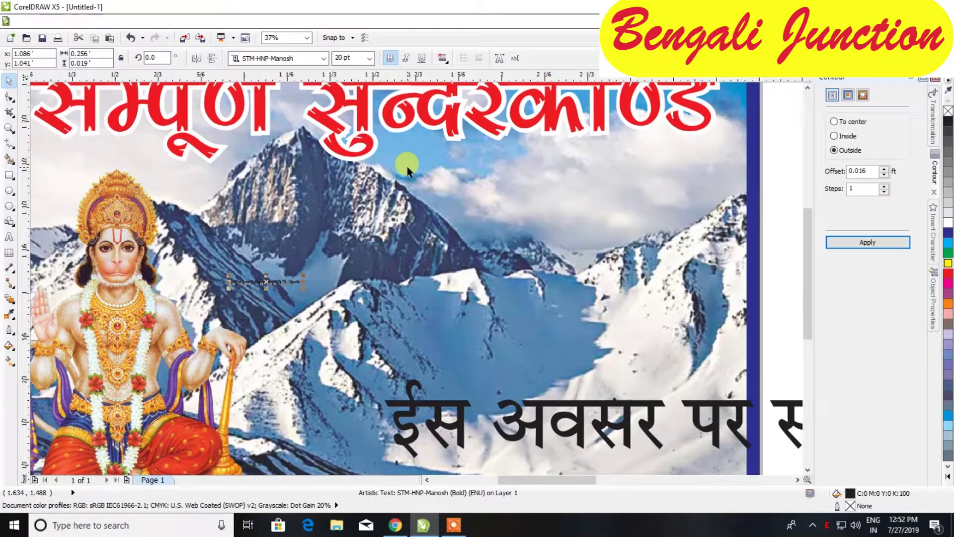
click(347, 57)
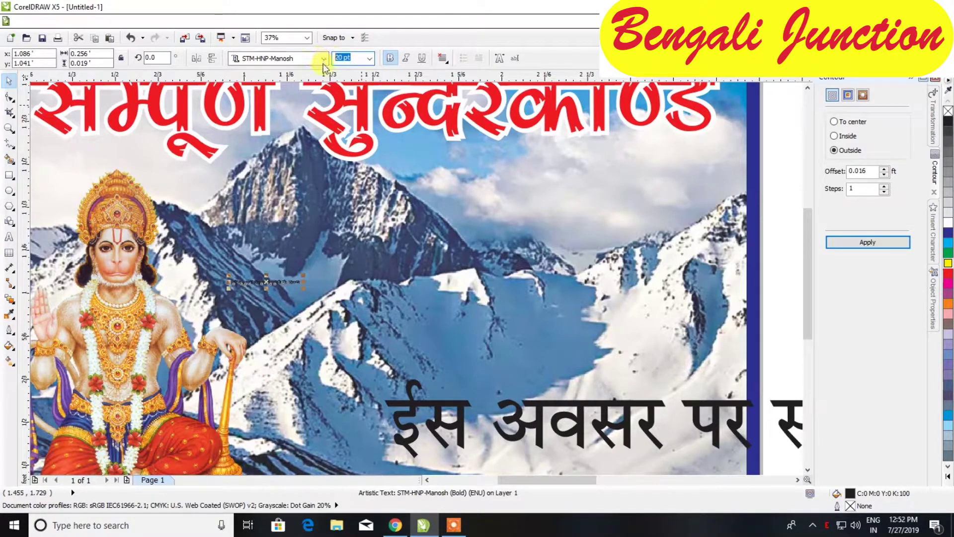
text(200)
key(Return)
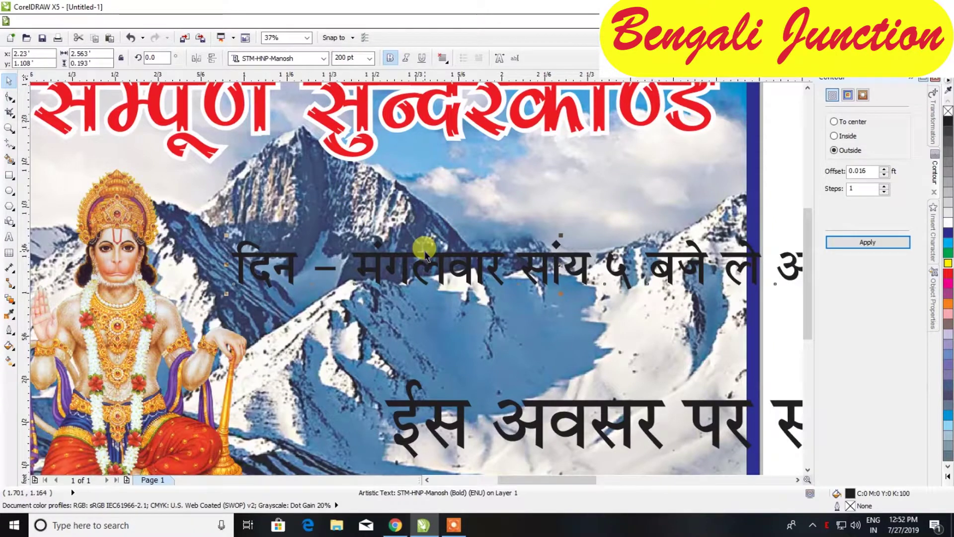
Step: Move the day-and-time text below the title and break it onto a new line after बजे
drag(425, 255, 369, 231)
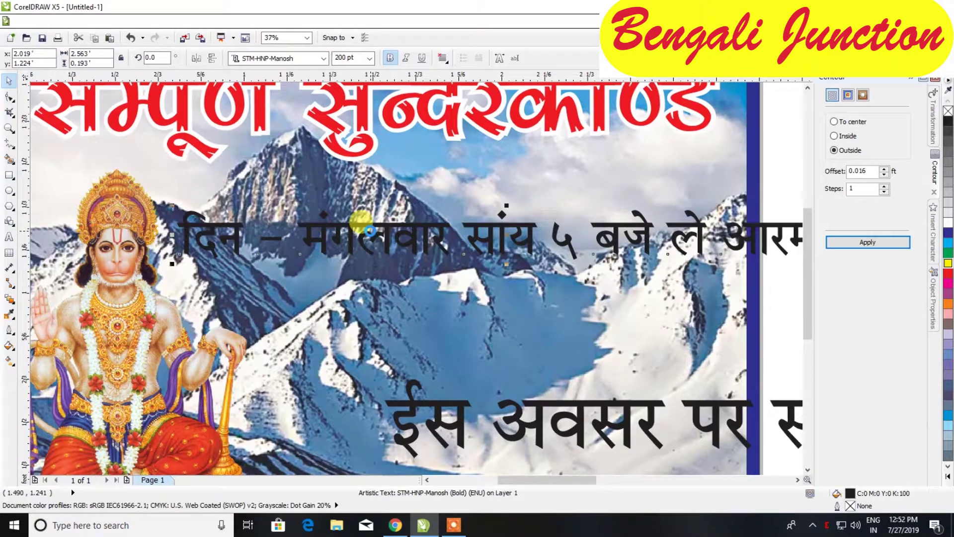
click(10, 237)
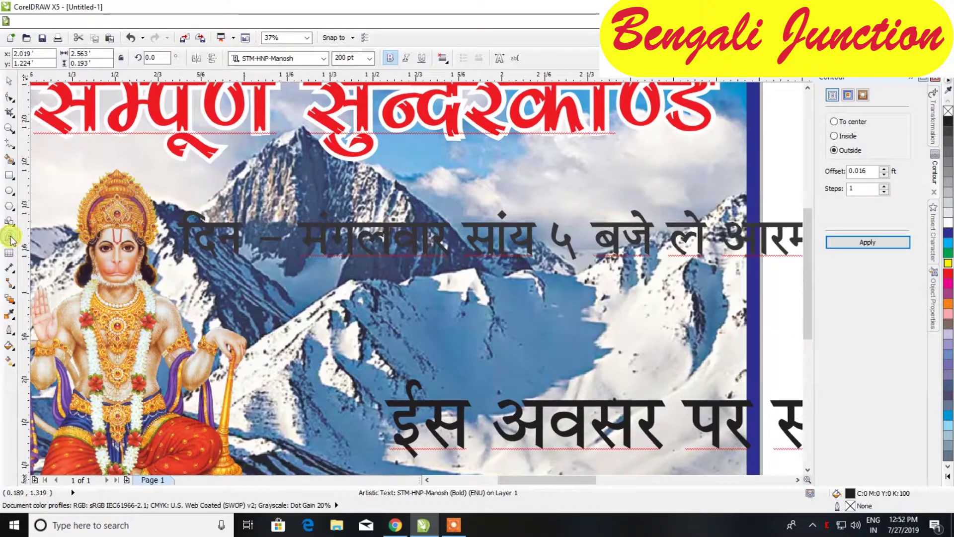
click(655, 220)
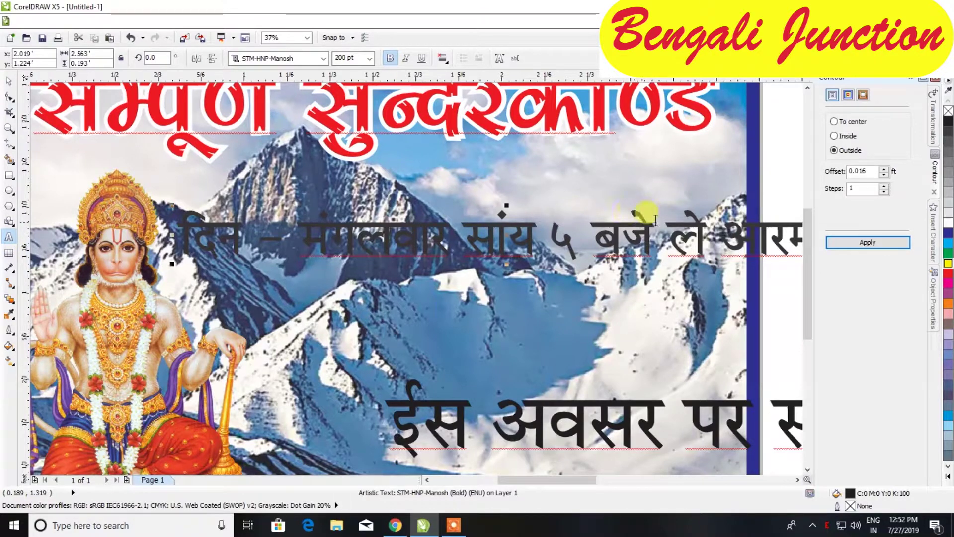
key(Return)
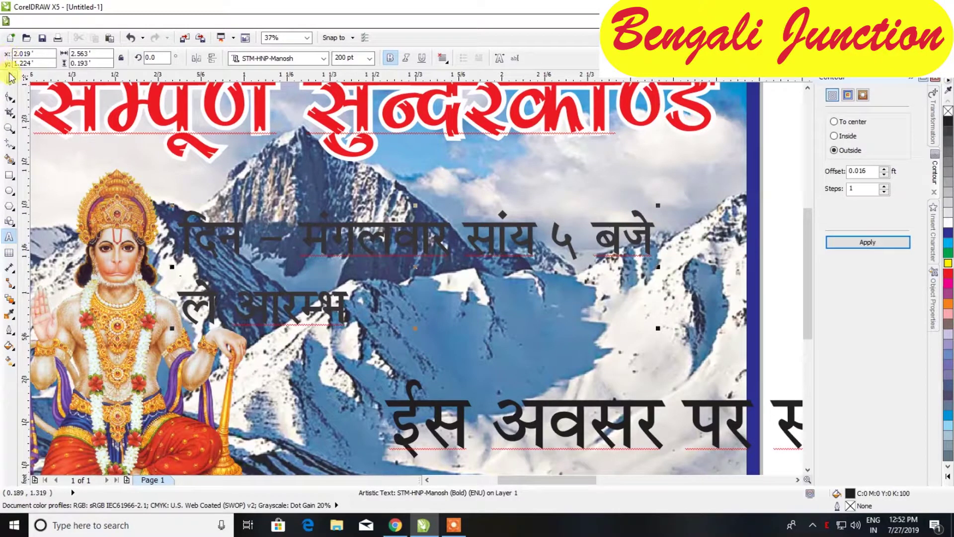
click(11, 79)
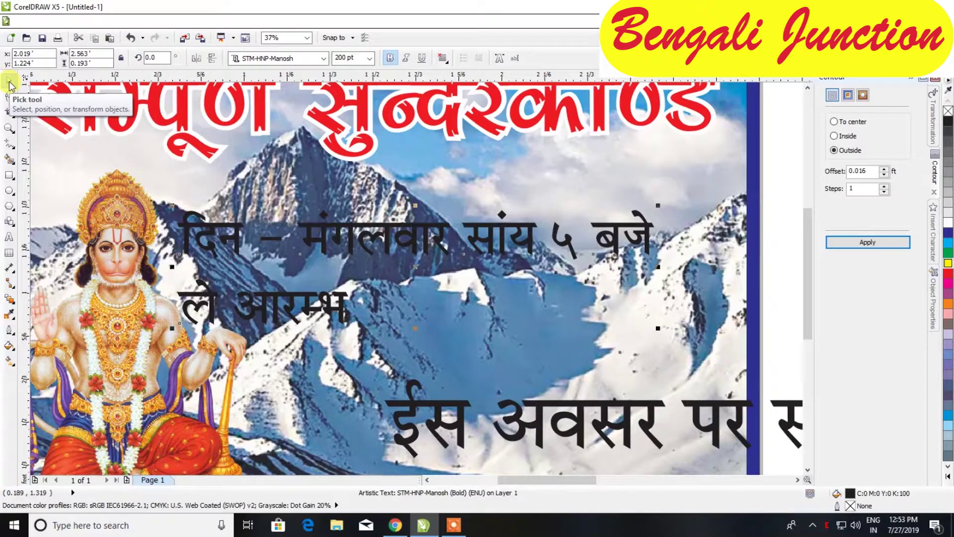
Step: Centre-align both lines of the day-and-time text
click(443, 59)
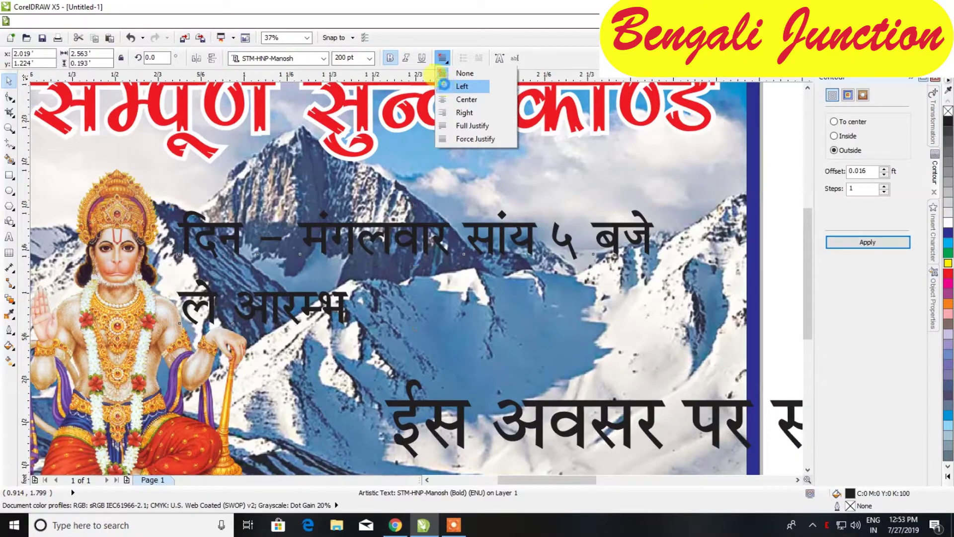
click(447, 87)
click(442, 58)
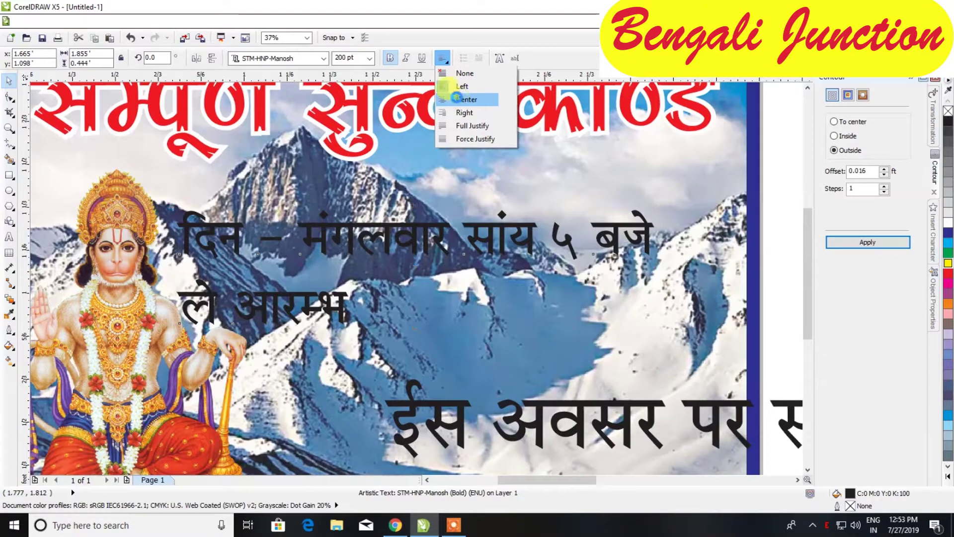
click(459, 101)
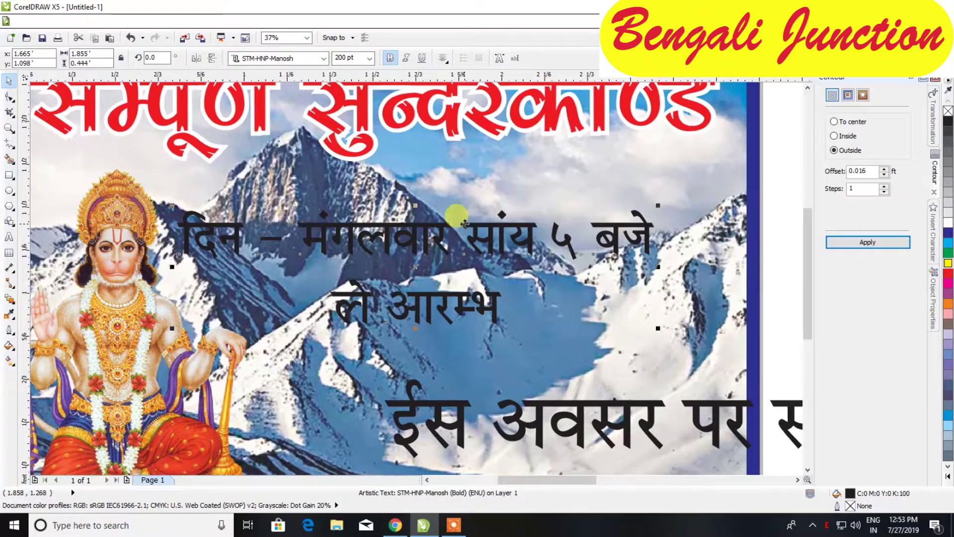
click(16, 98)
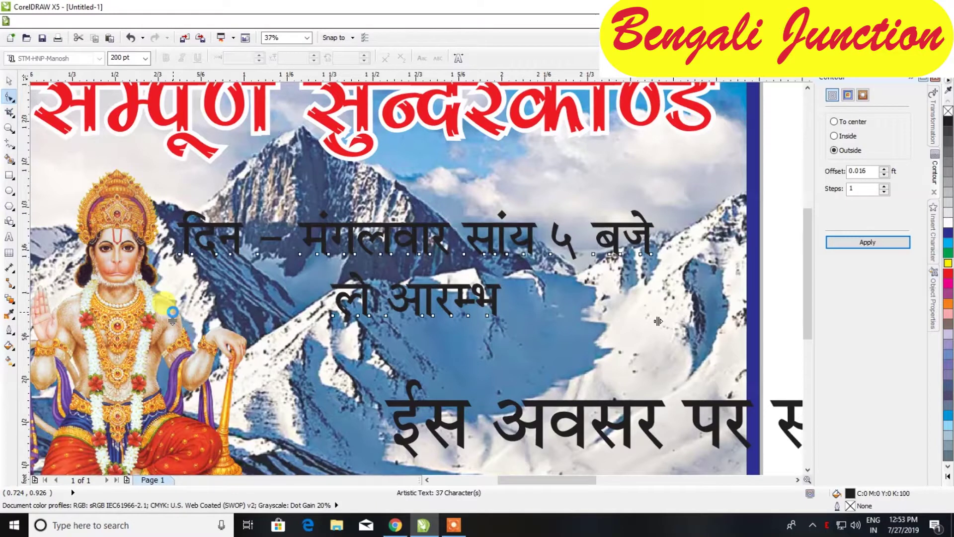
click(12, 80)
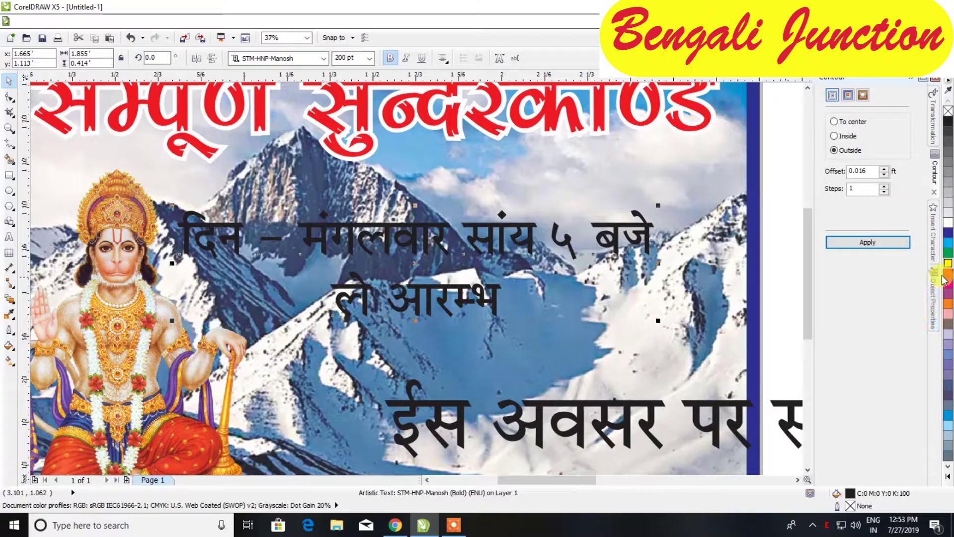
Step: Make the date text yellow with a navy blue outside contour
click(947, 243)
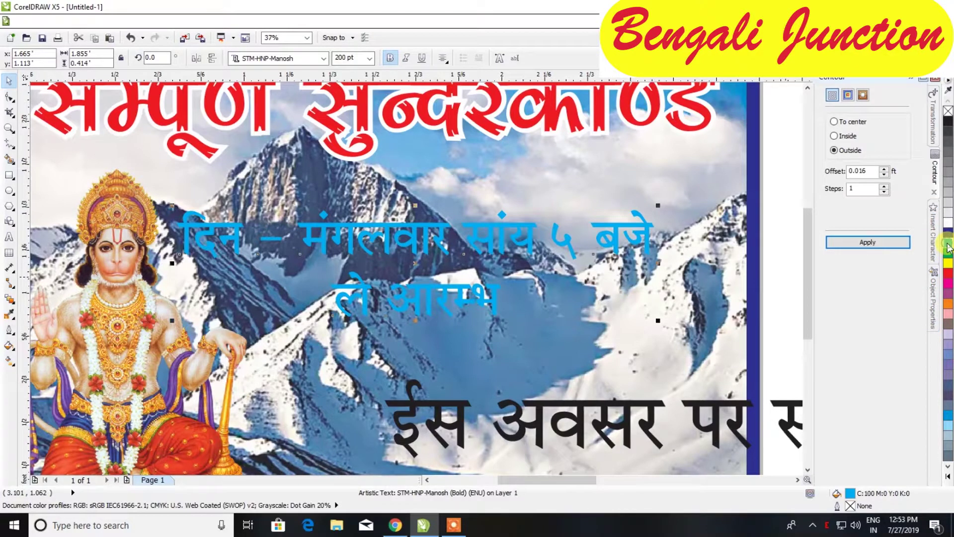
click(948, 263)
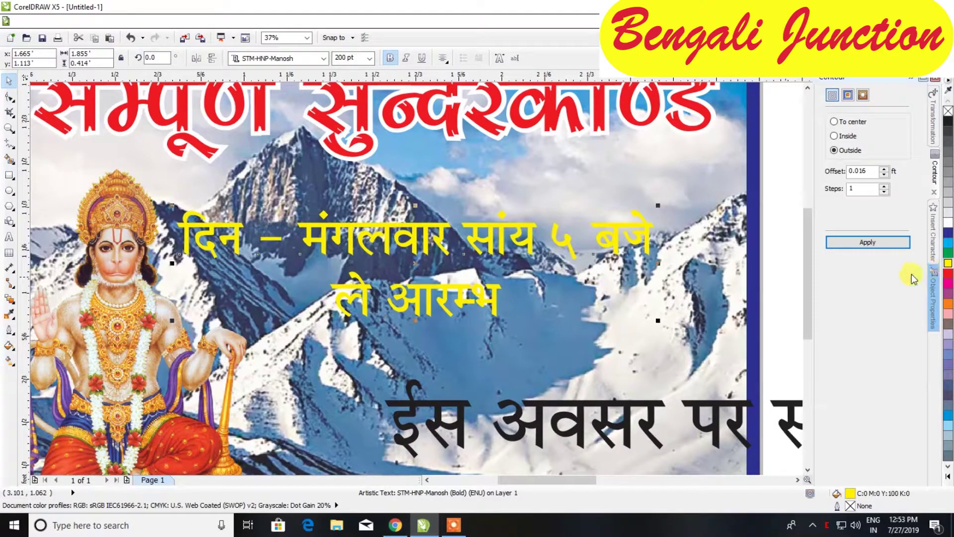
click(870, 241)
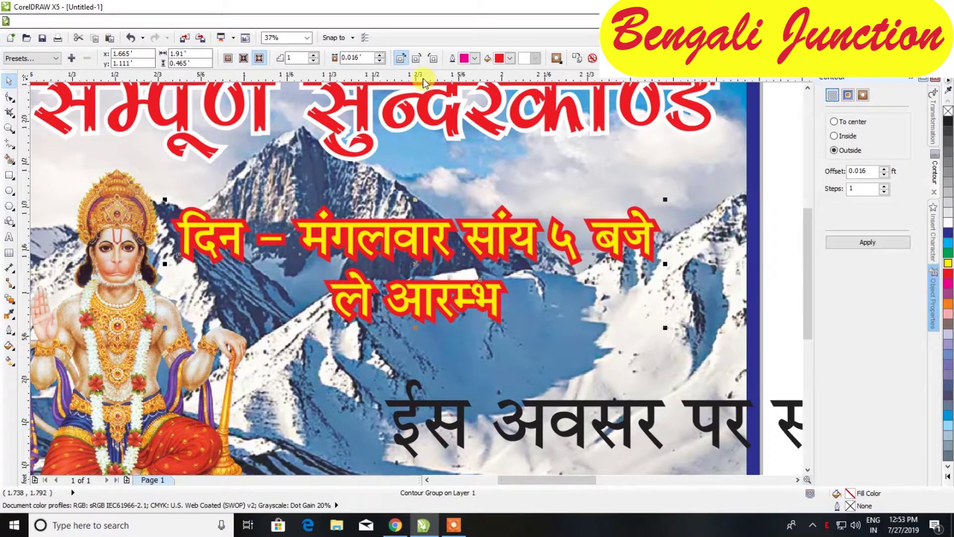
click(510, 58)
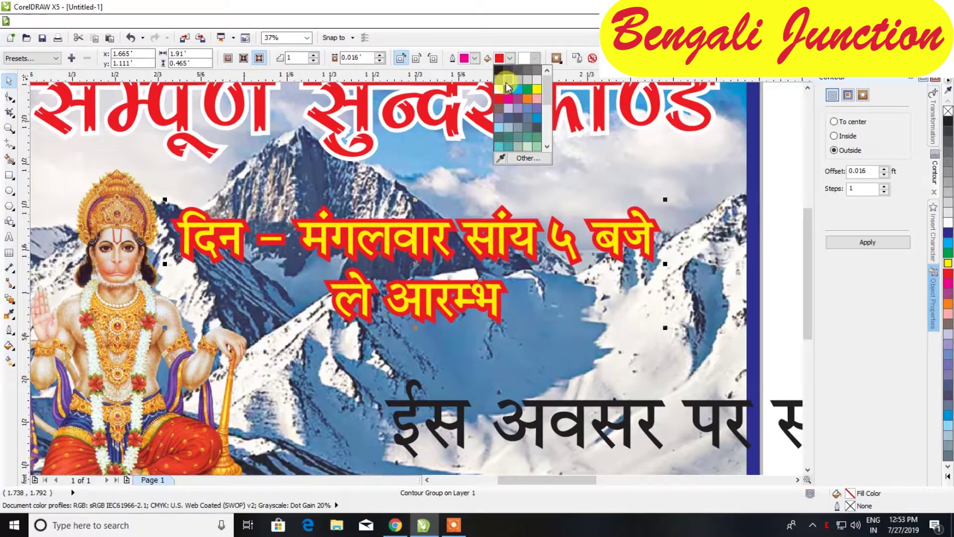
click(500, 80)
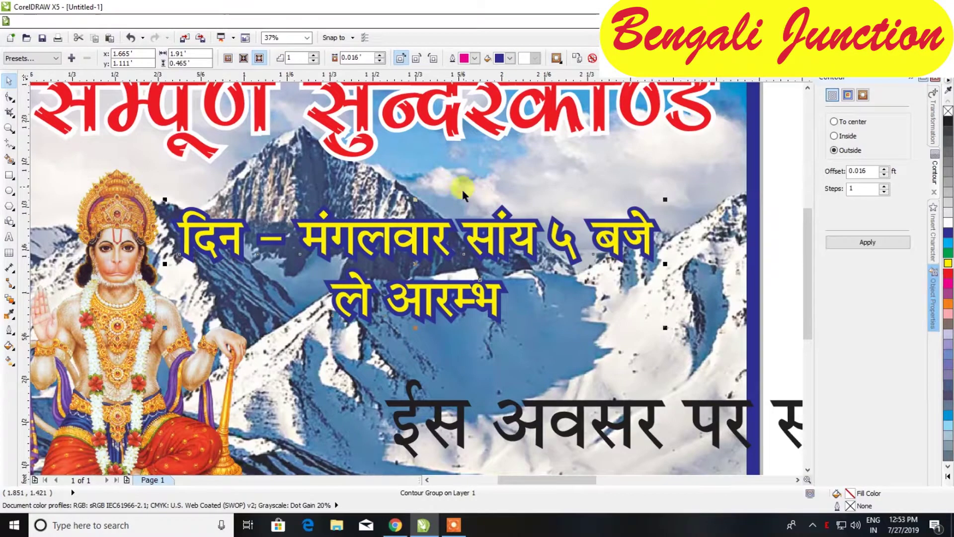
Step: Enlarge the date text block and reposition it to fill the space under the title
scroll(471, 285, down, 2)
scroll(463, 265, up, 2)
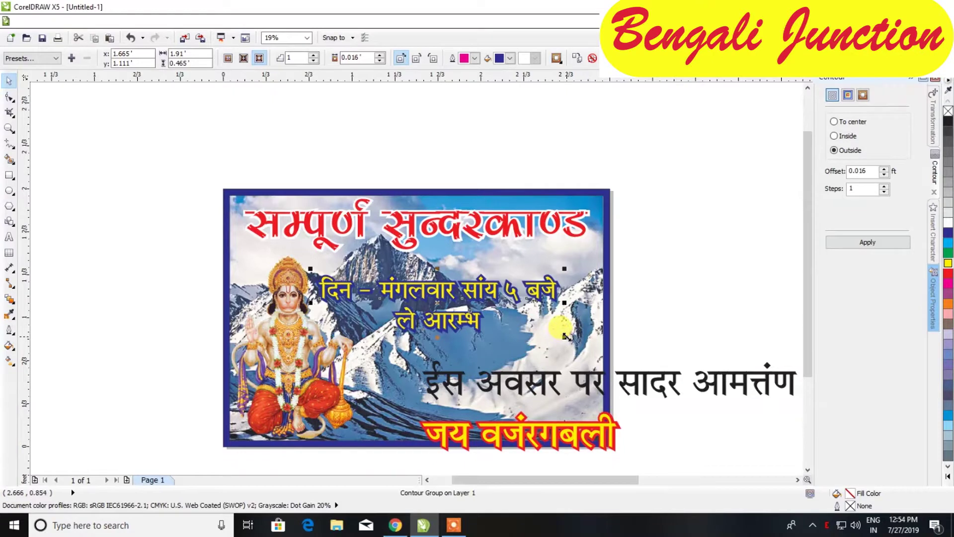
drag(566, 336, 618, 349)
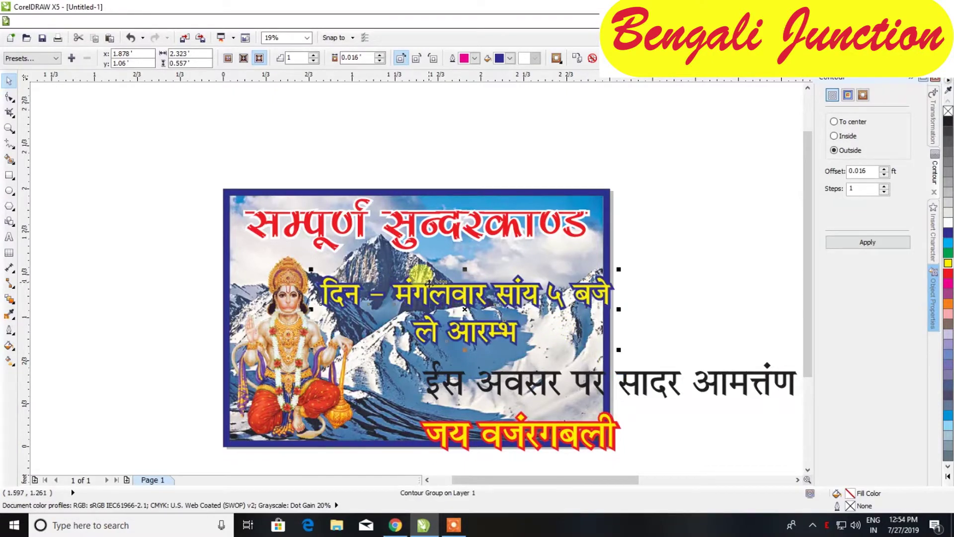
scroll(429, 283, up, 2)
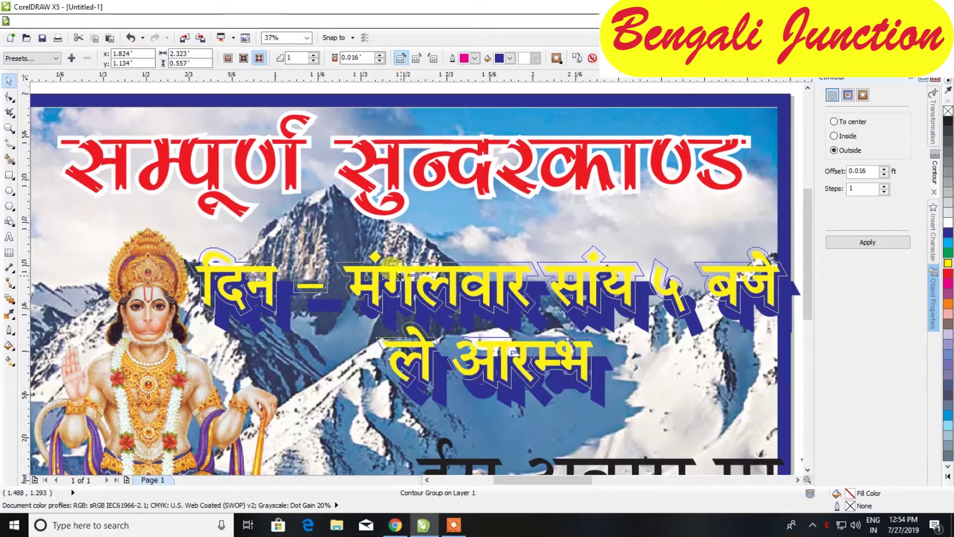
drag(416, 293, 402, 275)
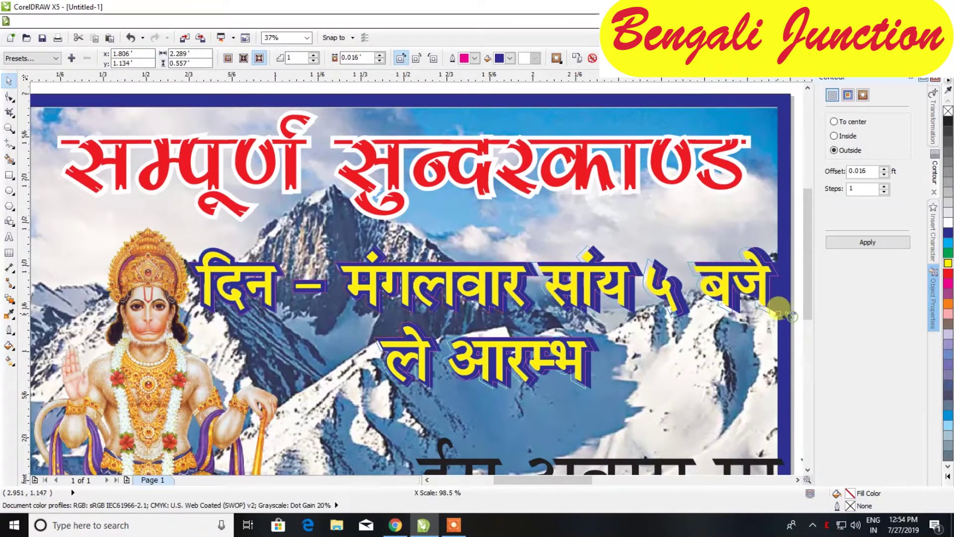
drag(792, 317, 776, 317)
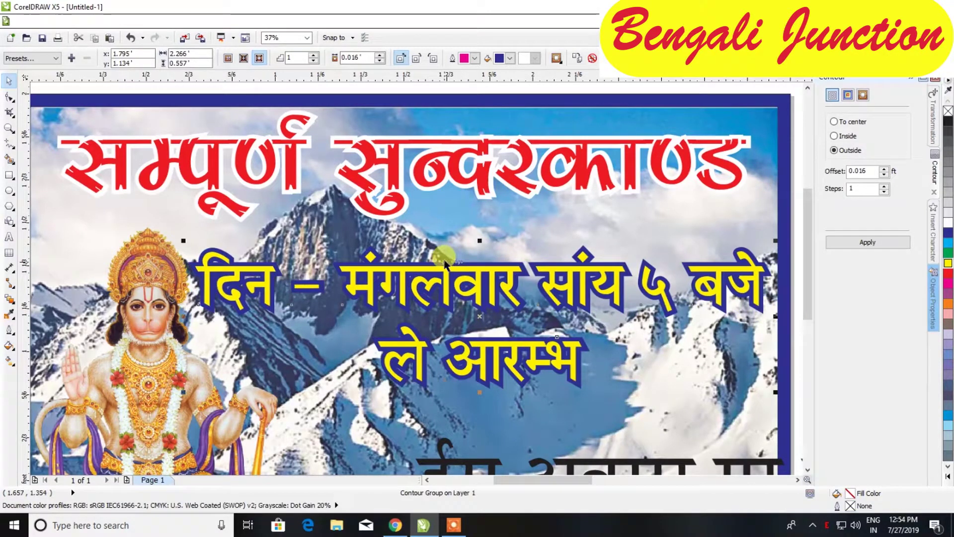
Step: Replace ले with से so the second date line reads से आरम्भ
click(10, 237)
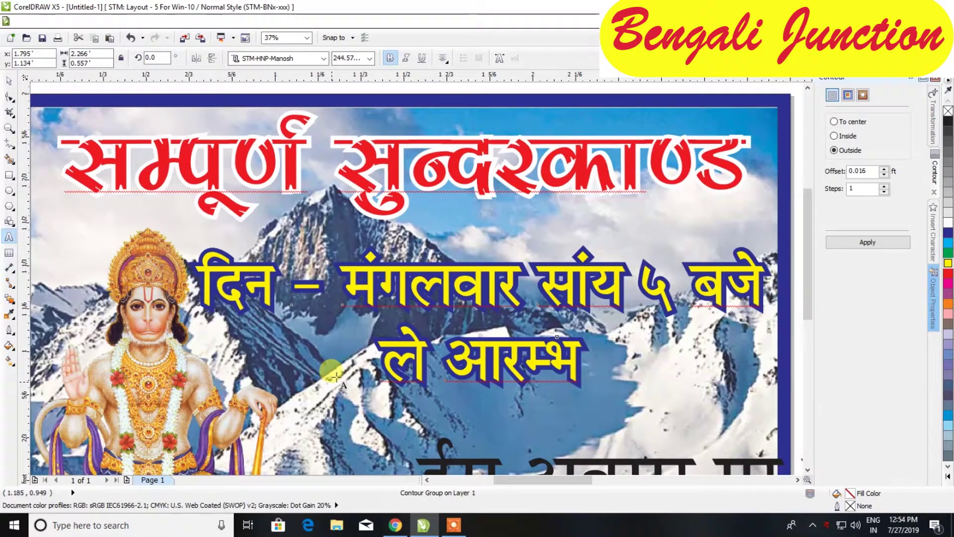
double_click(390, 348)
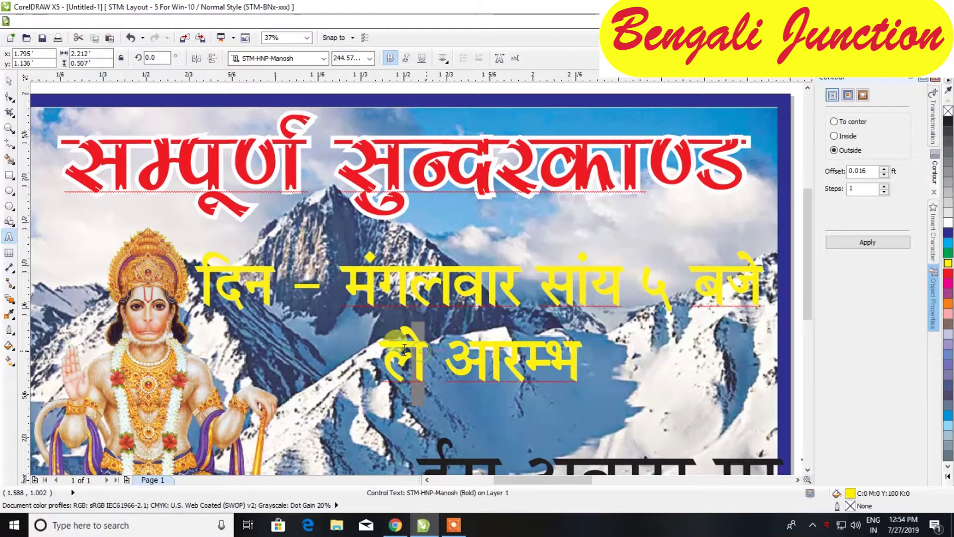
text(ऊे)
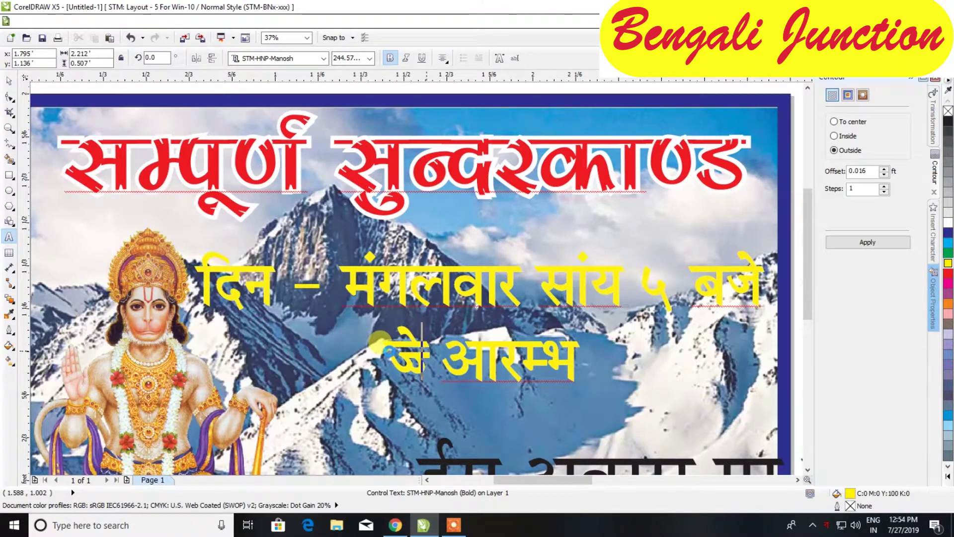
key(ctrl+1)
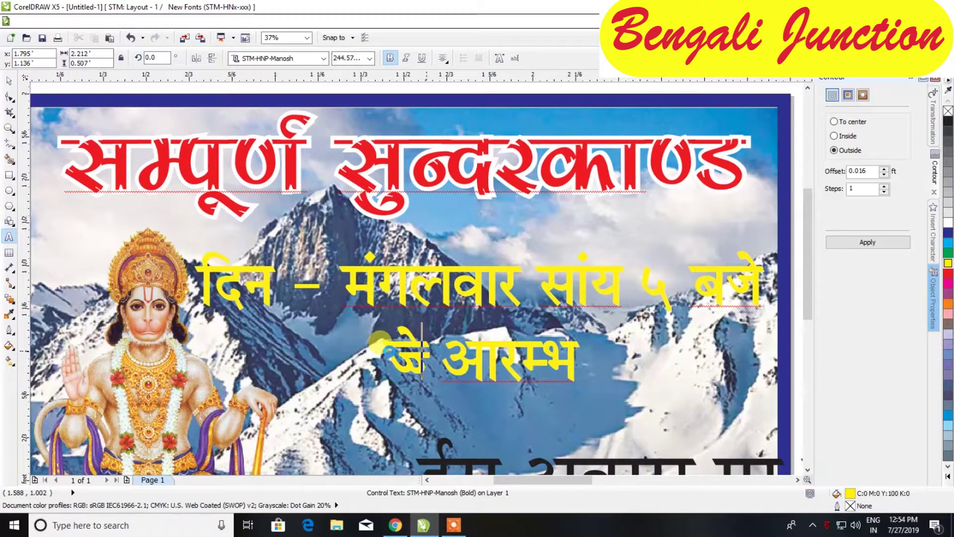
key(BackSpace)
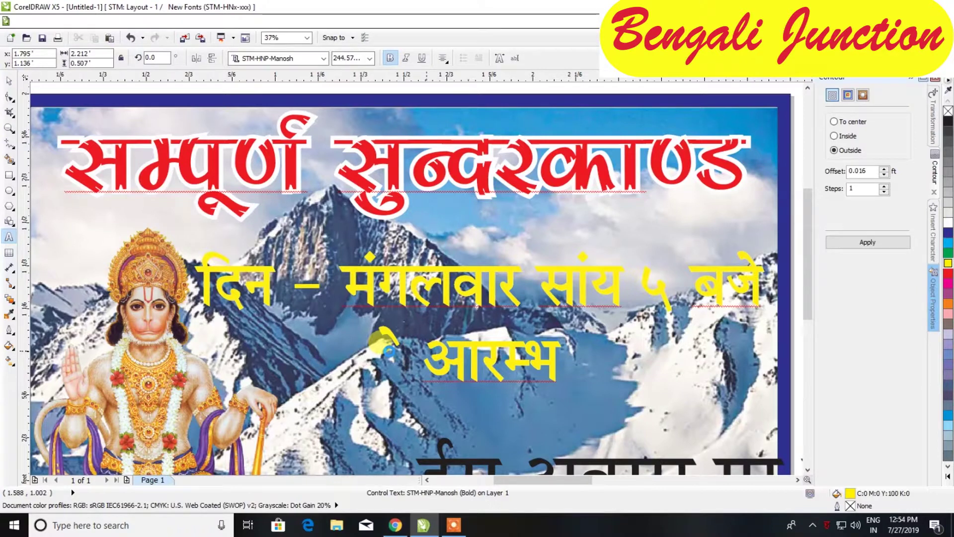
text(से)
click(9, 81)
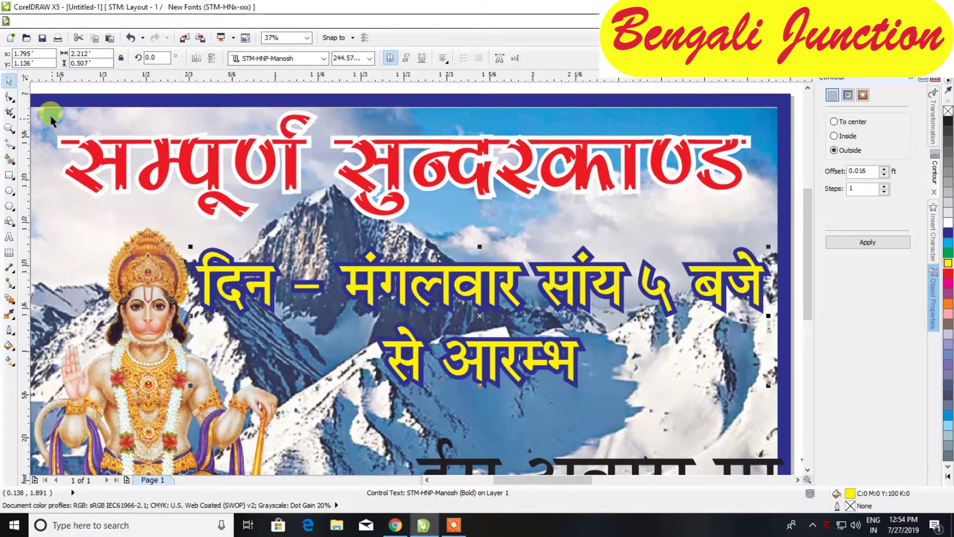
click(11, 98)
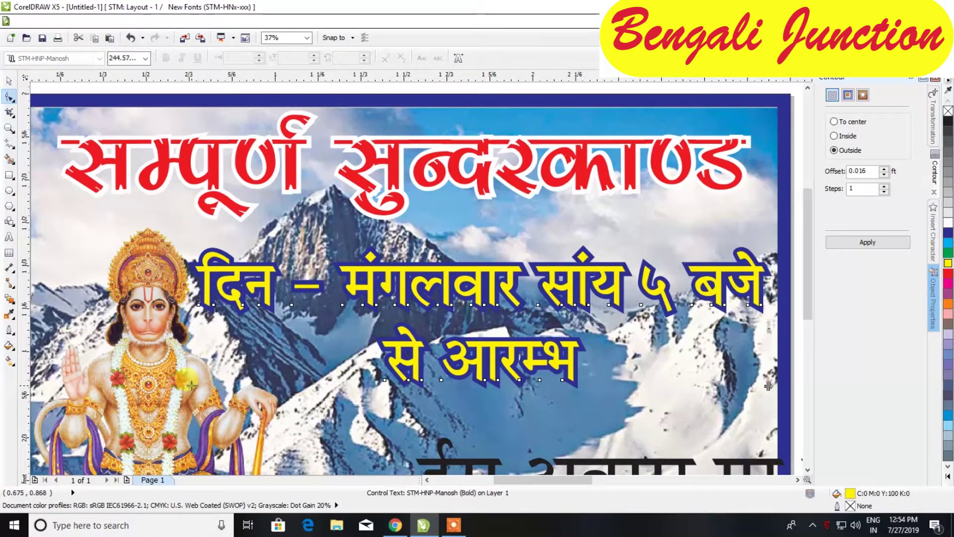
Step: Tighten the spacing between the date lines and stretch the text slightly taller and wider
drag(191, 385, 190, 368)
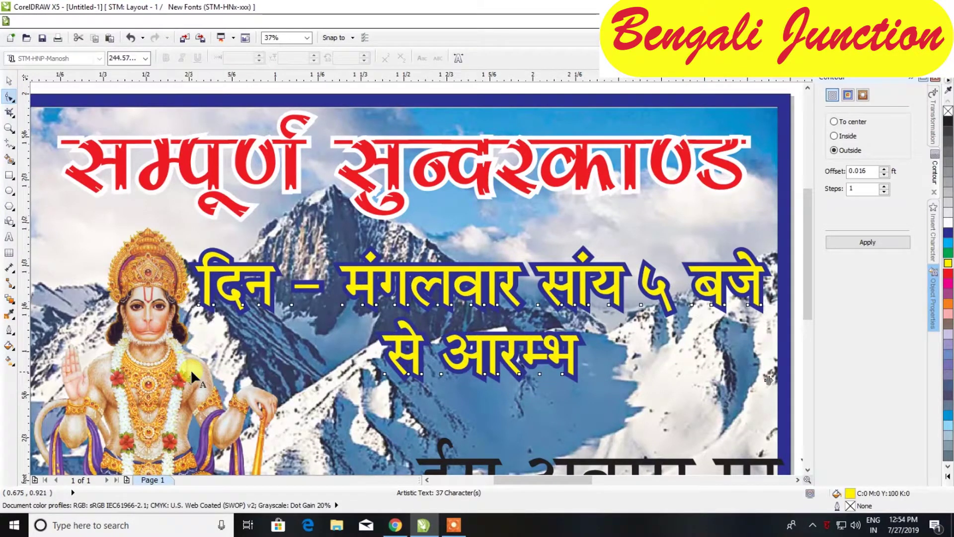
click(8, 89)
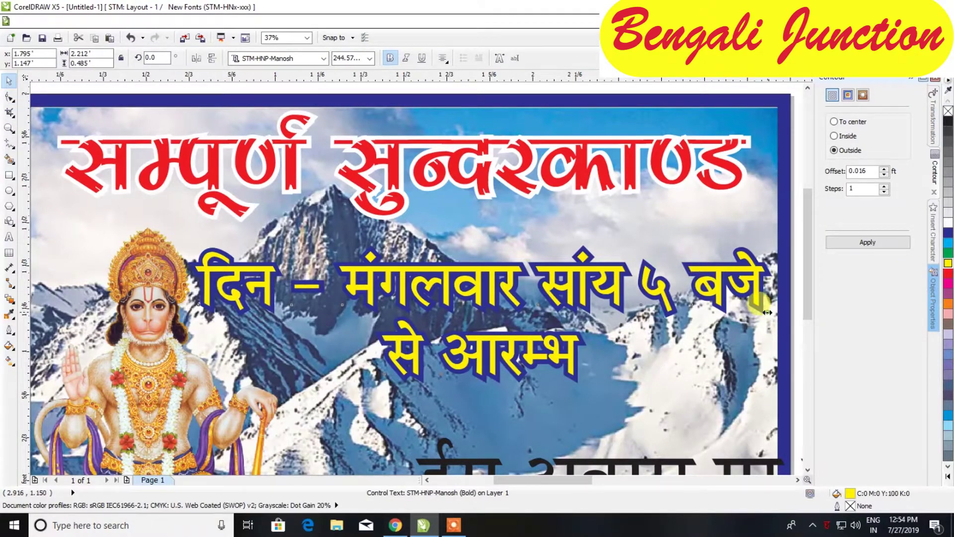
drag(767, 312, 760, 312)
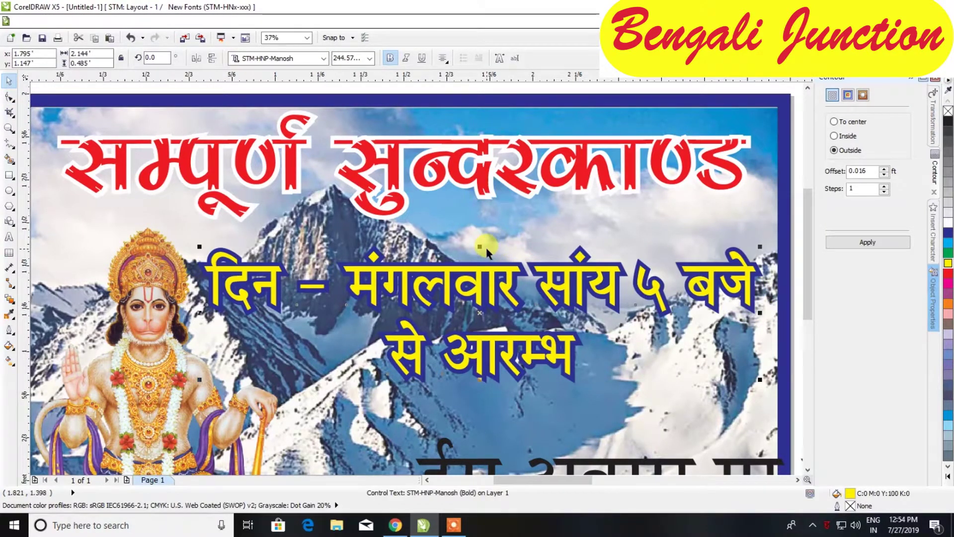
mouse_move(479, 247)
mouse_down()
mouse_move(480, 231)
mouse_move(480, 259)
mouse_up()
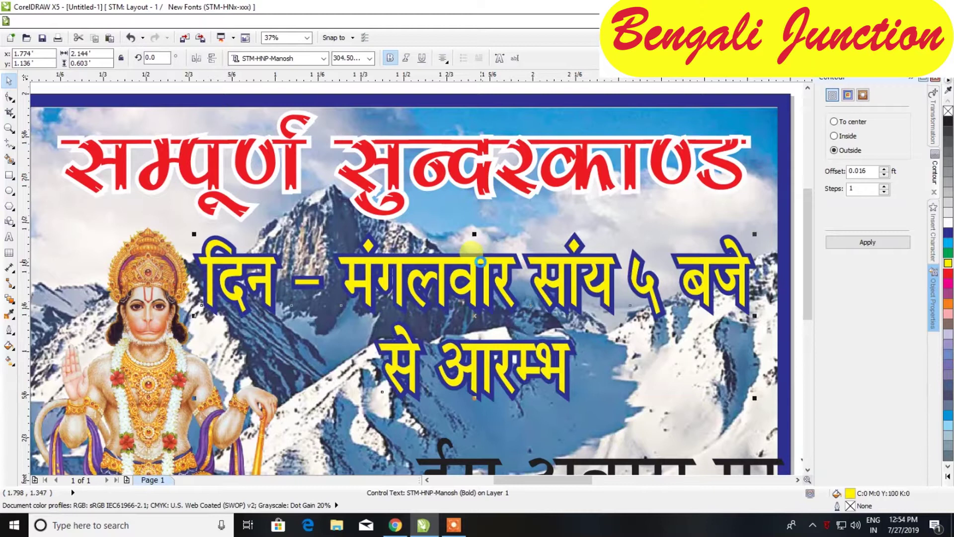
drag(751, 320, 760, 319)
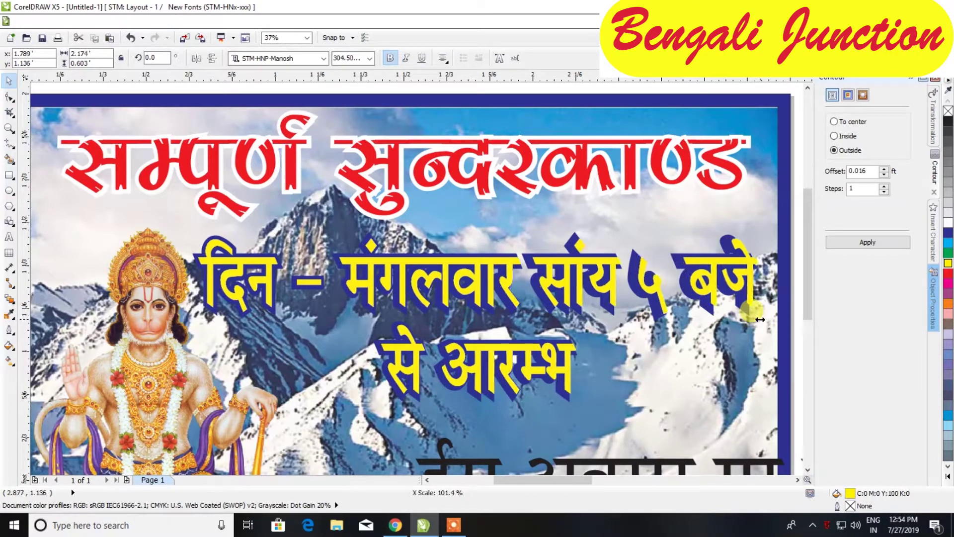
key(F3)
click(531, 427)
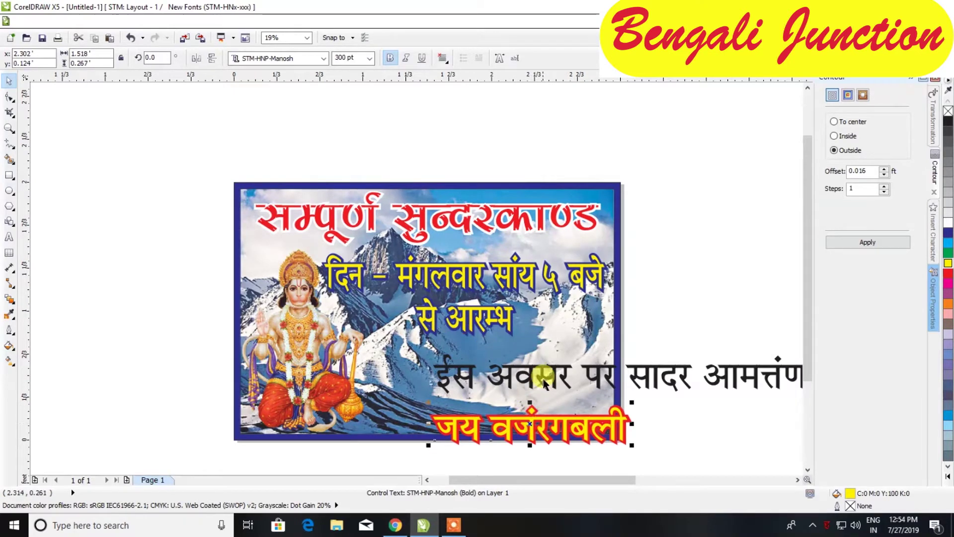
Step: Move the black invitation line left onto the poster and rescale it to fit below the date lines
click(545, 382)
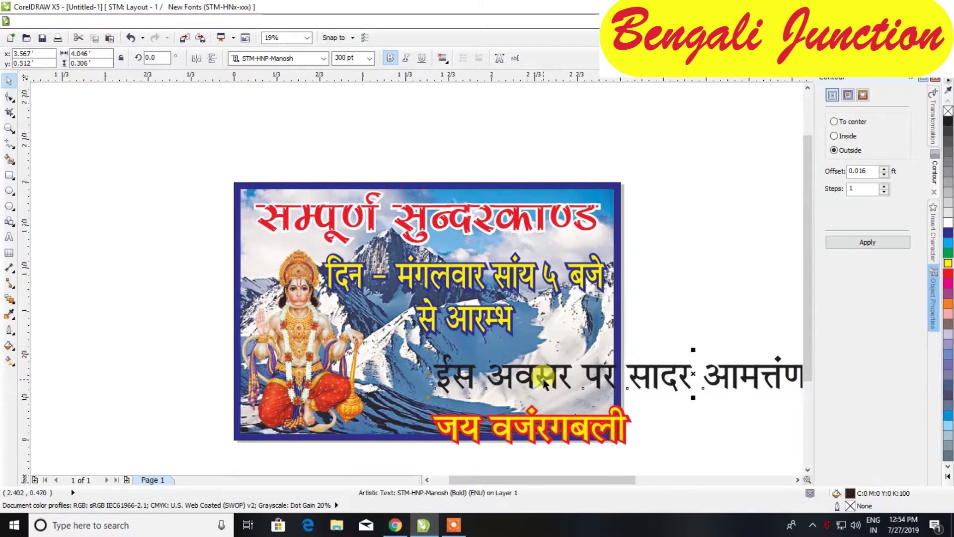
drag(547, 376, 480, 369)
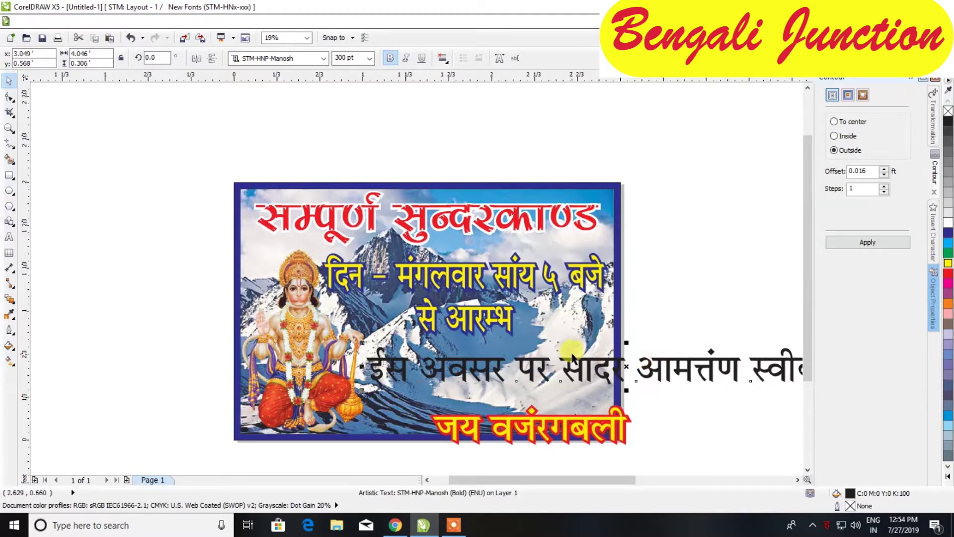
scroll(560, 354, down, 1)
scroll(641, 348, up, 1)
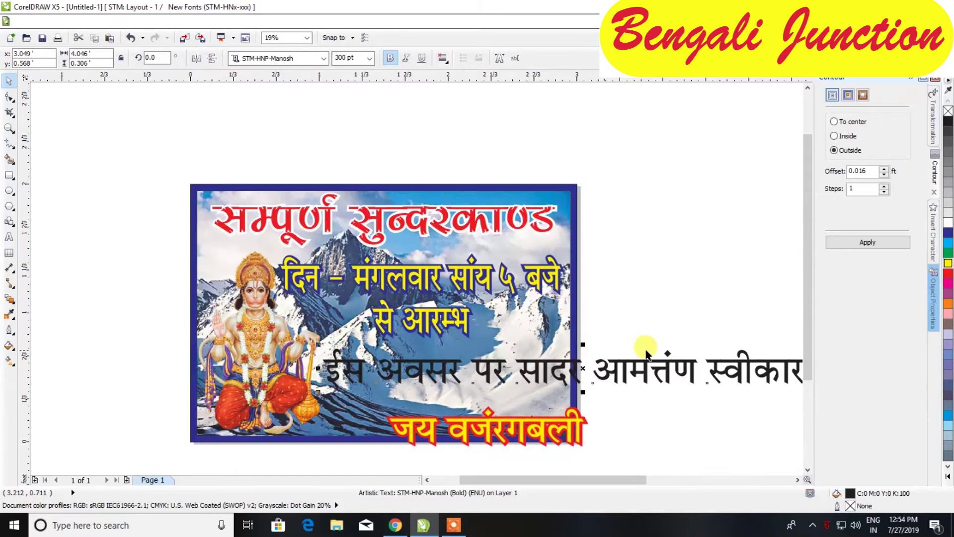
scroll(746, 383, down, 1)
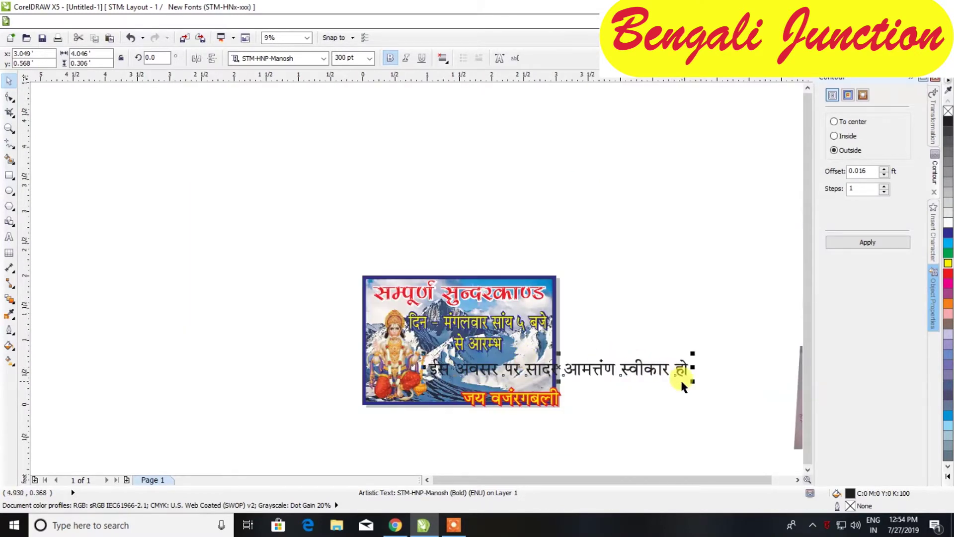
drag(691, 382, 572, 370)
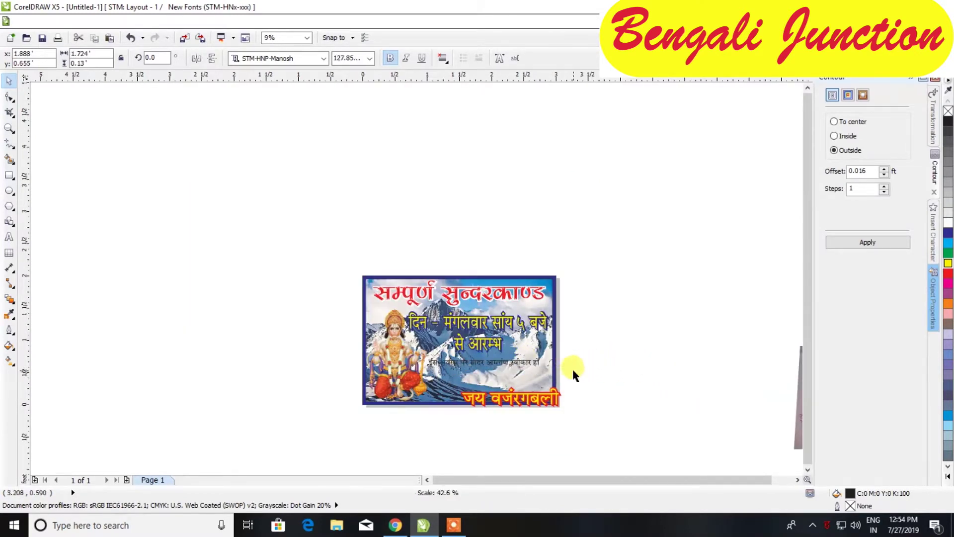
scroll(445, 359, up, 1)
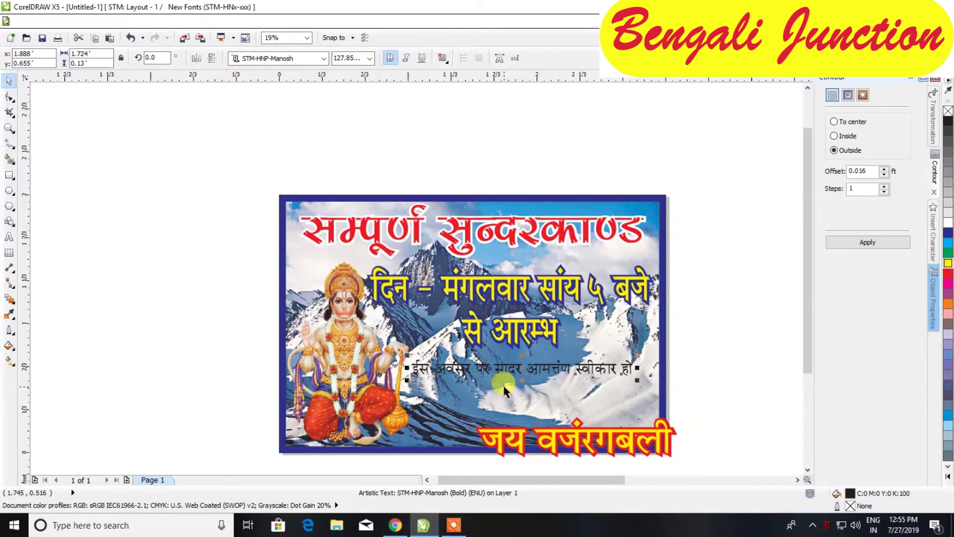
scroll(503, 384, up, 1)
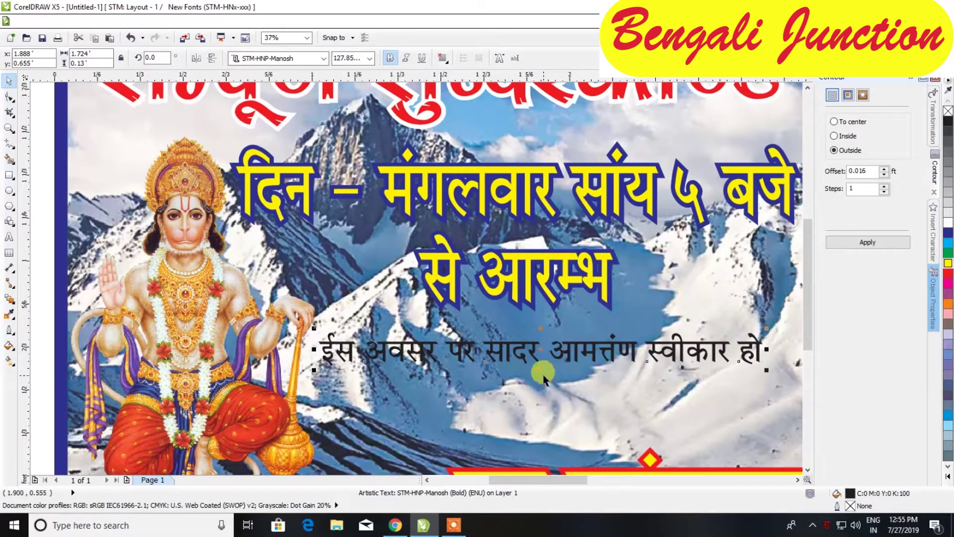
drag(541, 370, 532, 378)
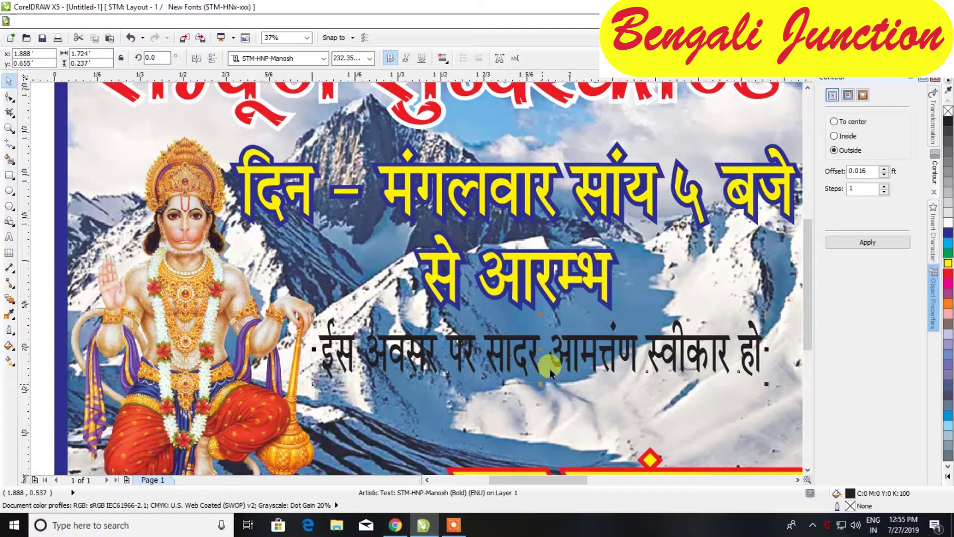
Step: Give the invitation line white text with a green outside contour
click(948, 223)
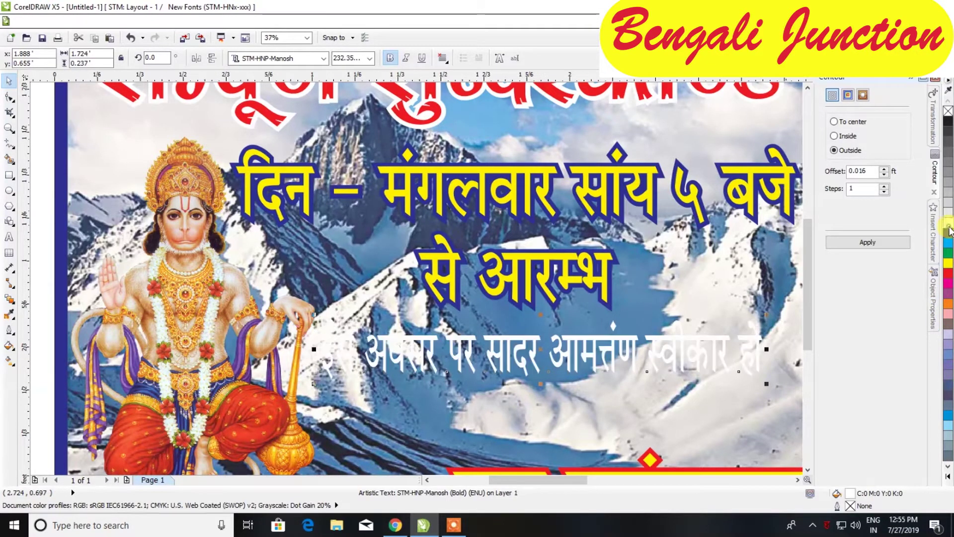
click(889, 245)
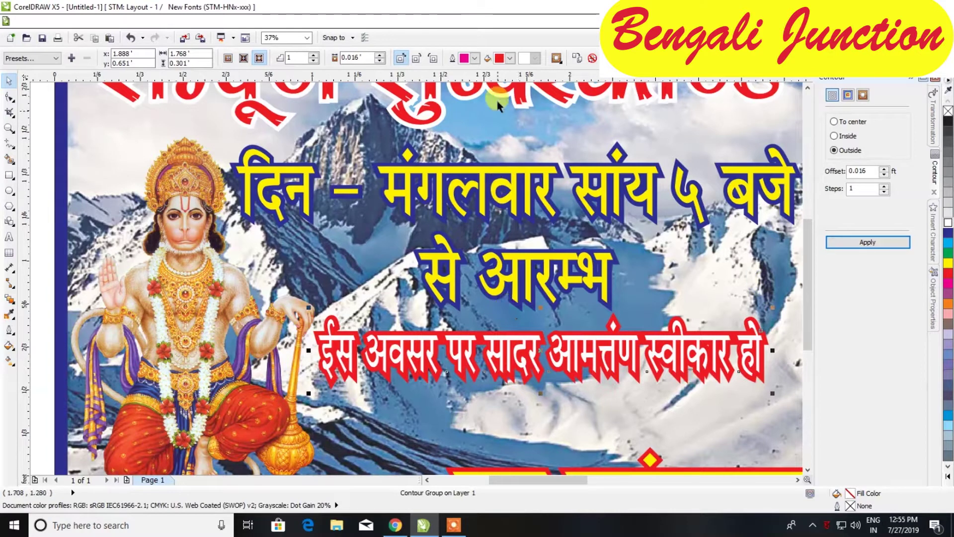
scroll(539, 460, down, 2)
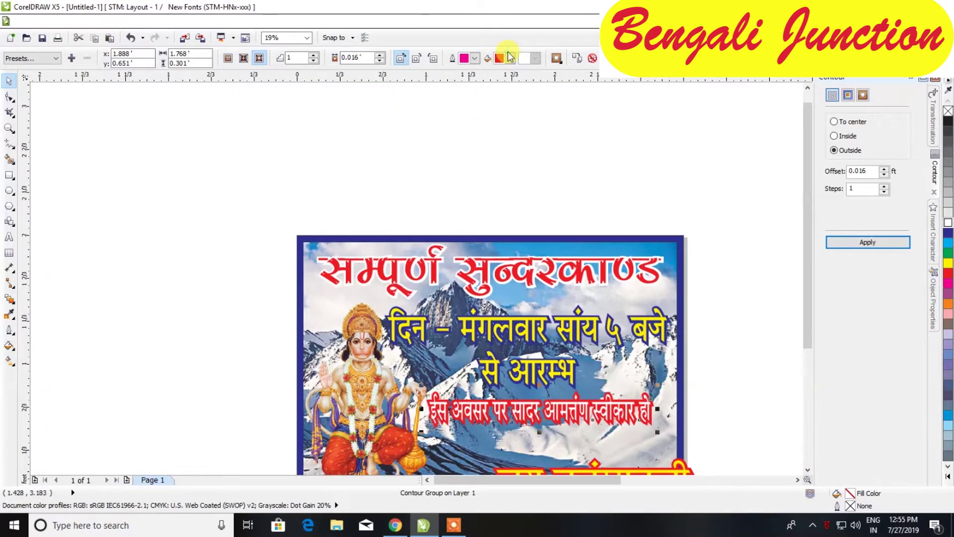
click(511, 58)
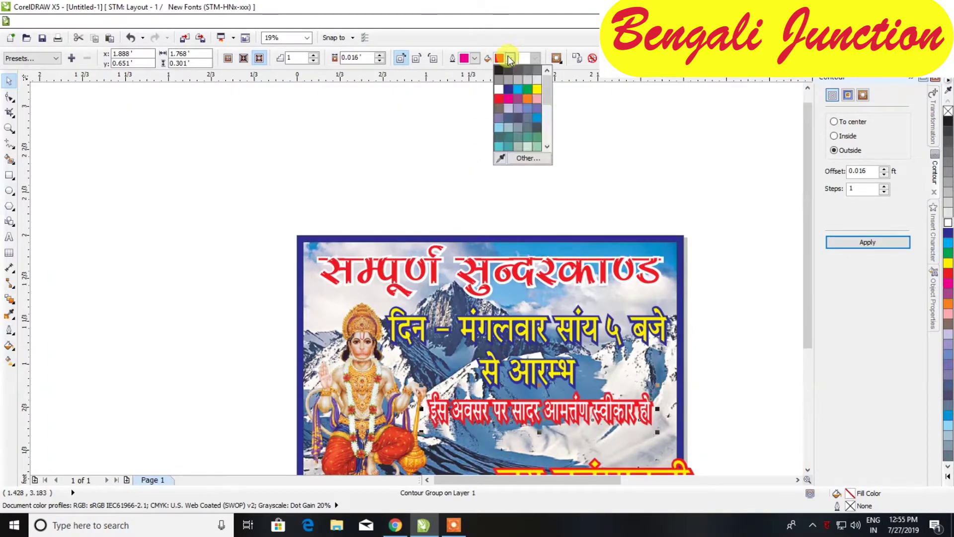
click(528, 90)
scroll(549, 238, down, 3)
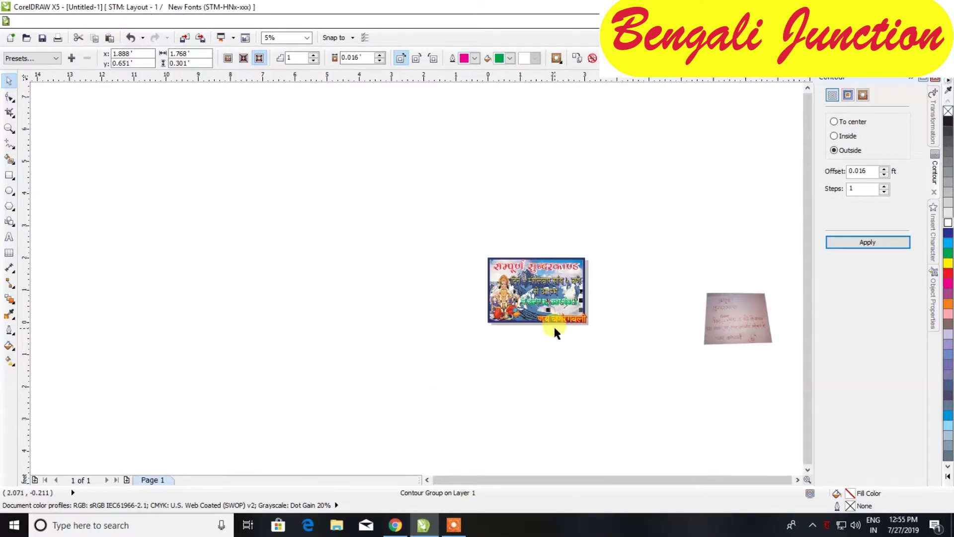
scroll(554, 325, up, 2)
scroll(554, 325, up, 3)
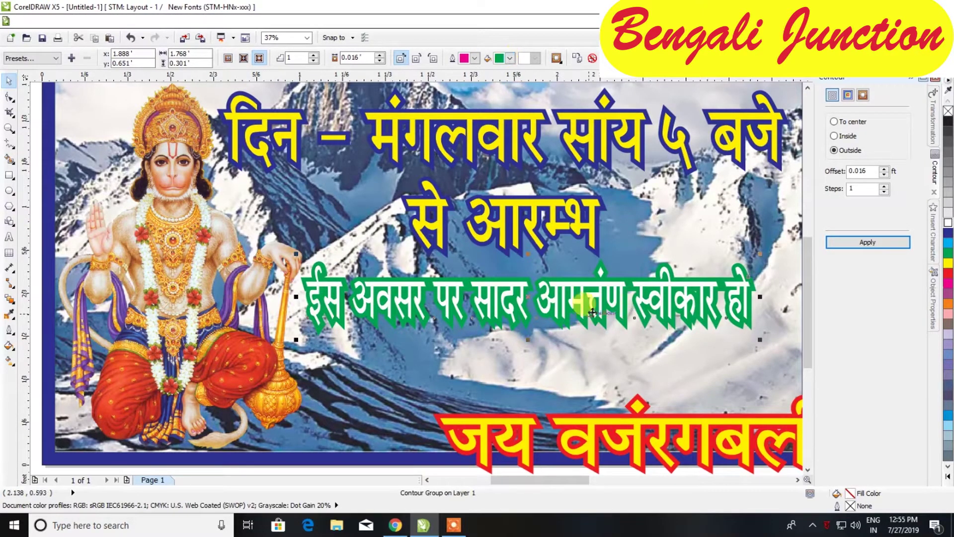
Step: Widen the green invitation line and shift the red जय वजंरगबली line left
scroll(592, 304, down, 2)
scroll(678, 306, up, 2)
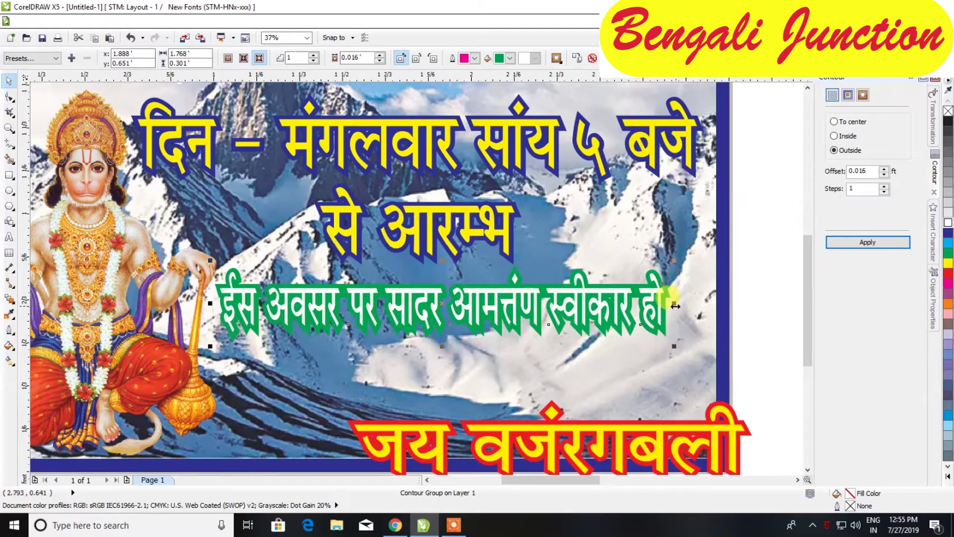
drag(675, 307, 708, 303)
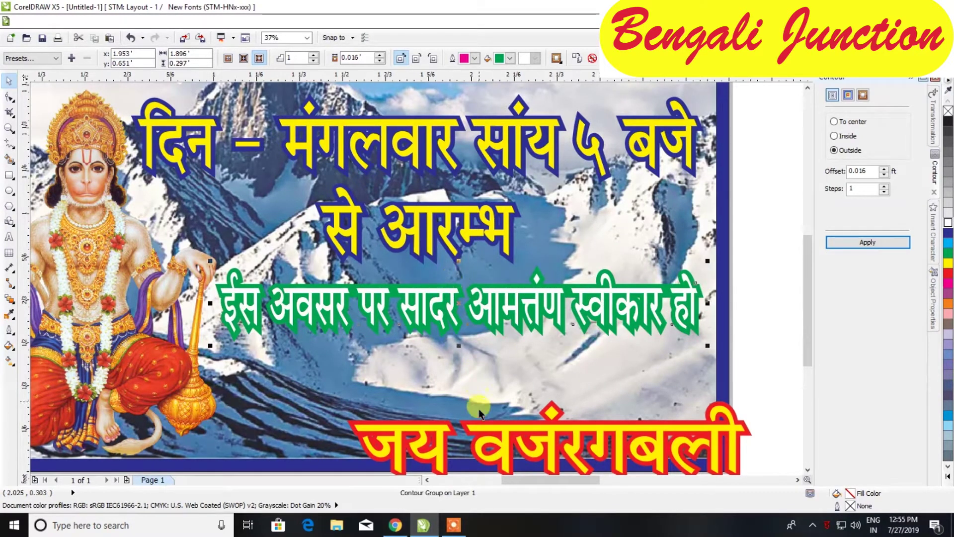
drag(490, 428, 447, 386)
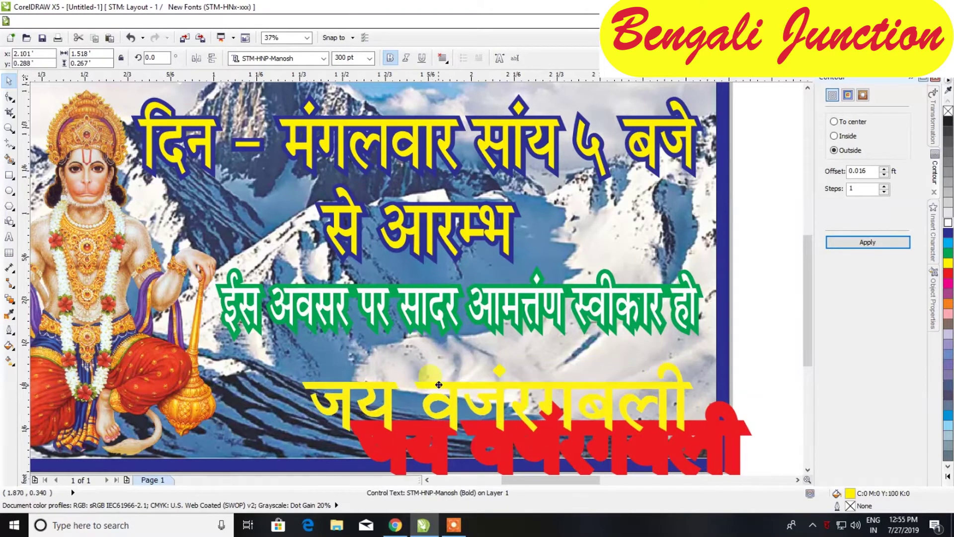
Step: Stretch the green contoured invitation line taller by dragging its bottom edge down
click(474, 313)
drag(460, 345, 460, 361)
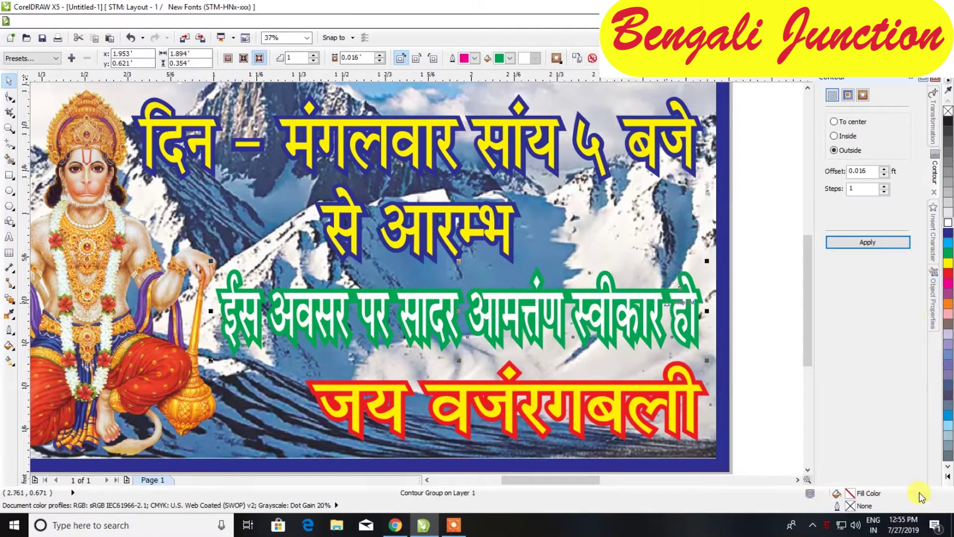
click(945, 477)
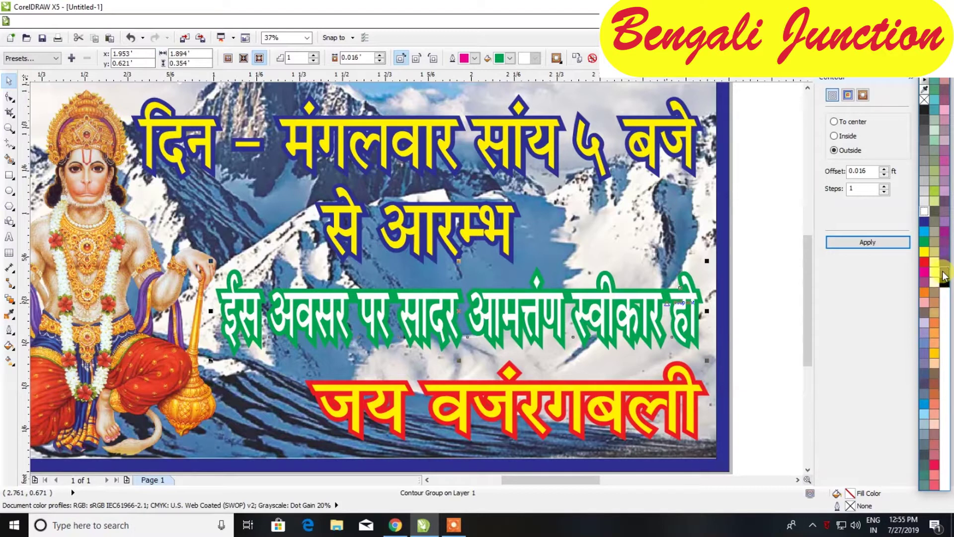
Step: Fill the invitation line letters with purple and set its contour colour to white
click(946, 236)
click(750, 258)
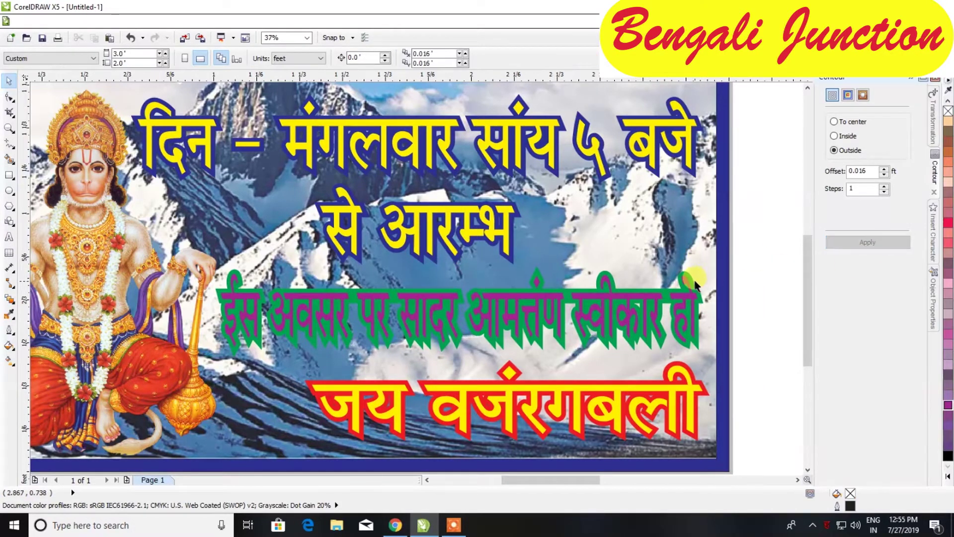
scroll(695, 284, up, 3)
click(690, 281)
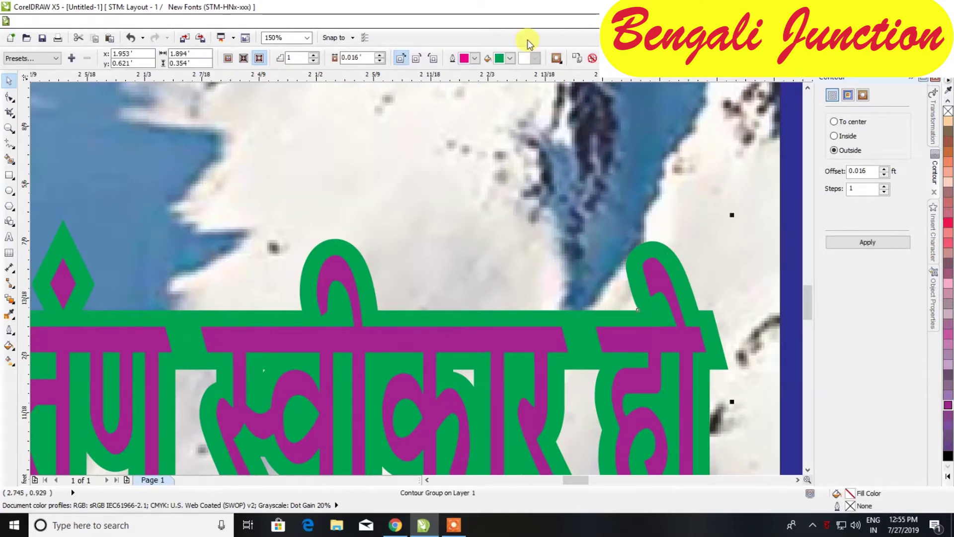
click(513, 59)
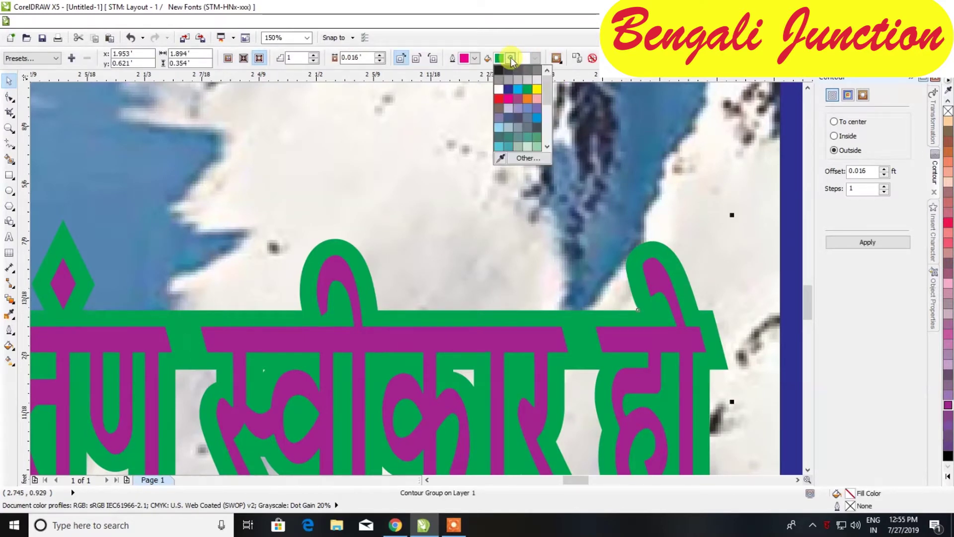
click(503, 93)
Step: Stretch the invitation line slightly wider on both the right and left sides
scroll(544, 234, down, 1)
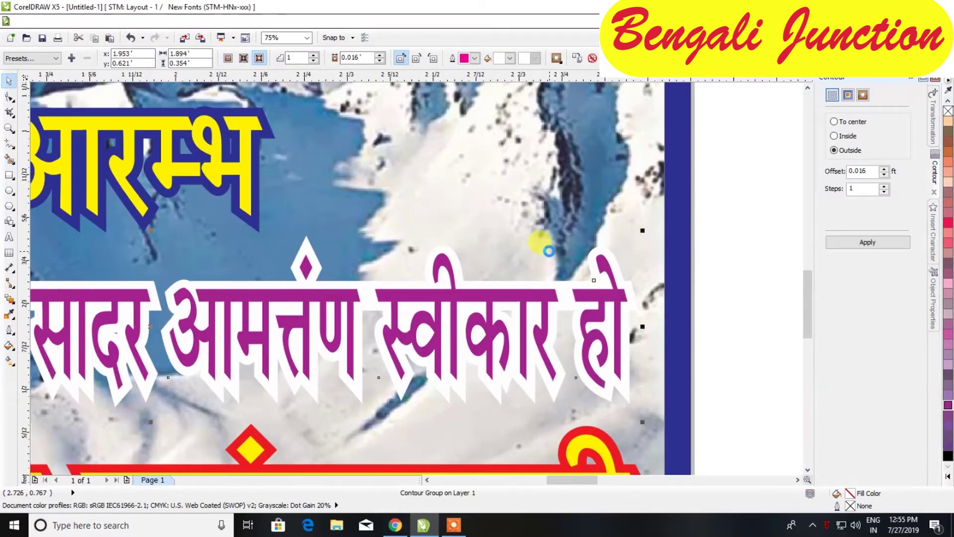
scroll(548, 251, down, 1)
scroll(497, 251, down, 1)
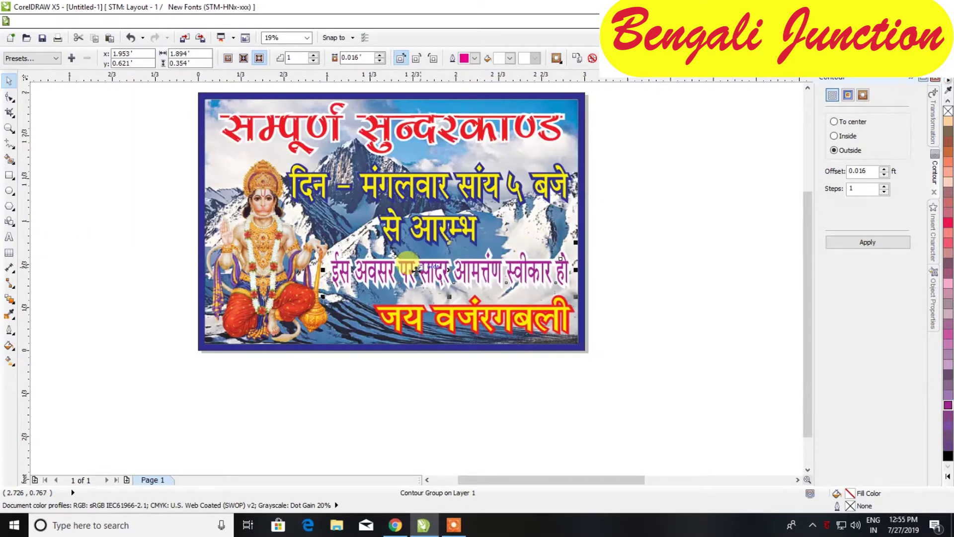
scroll(415, 271, up, 1)
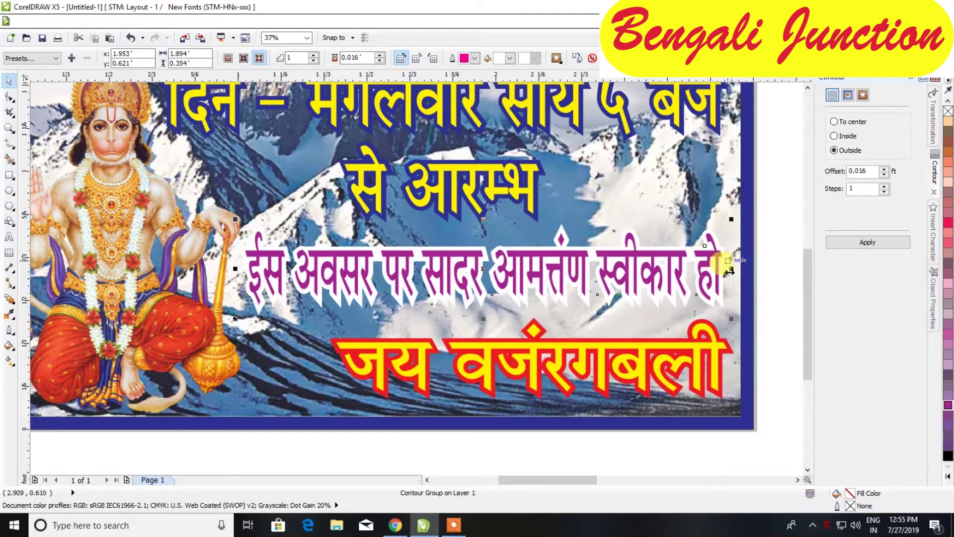
drag(731, 268, 736, 269)
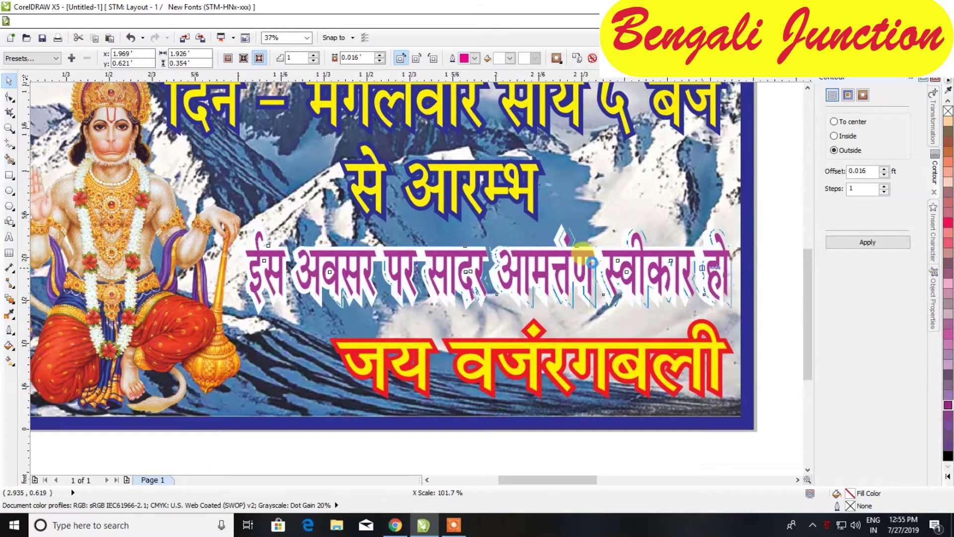
drag(582, 252, 582, 252)
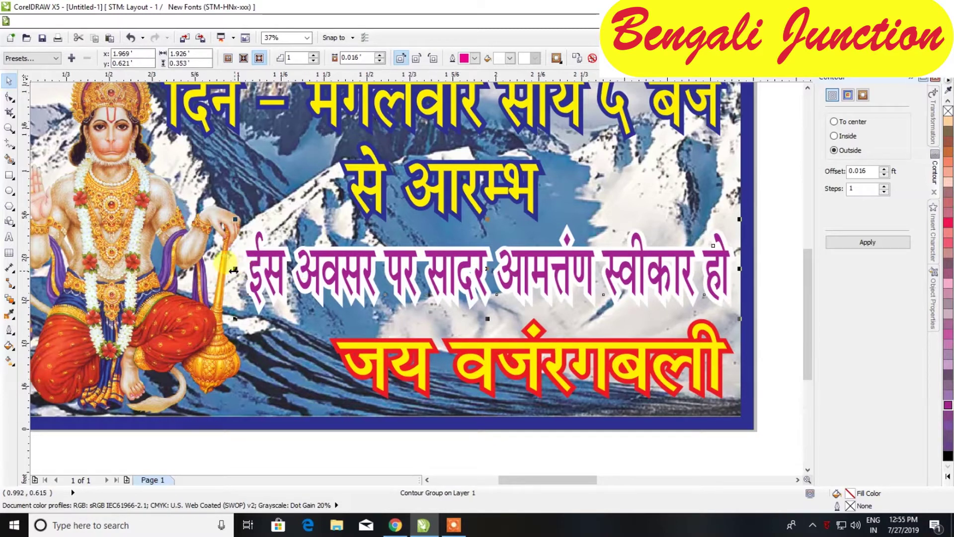
drag(233, 270, 230, 270)
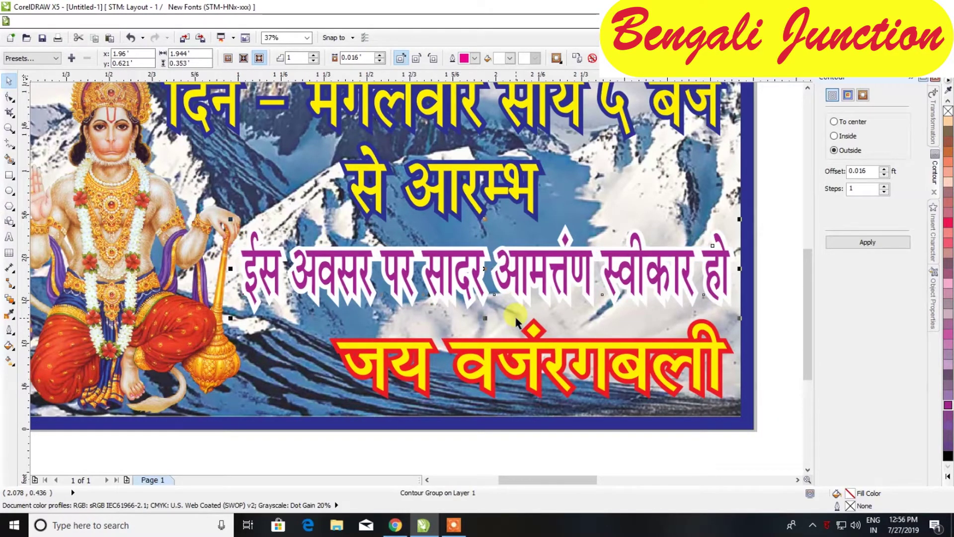
scroll(564, 314, down, 2)
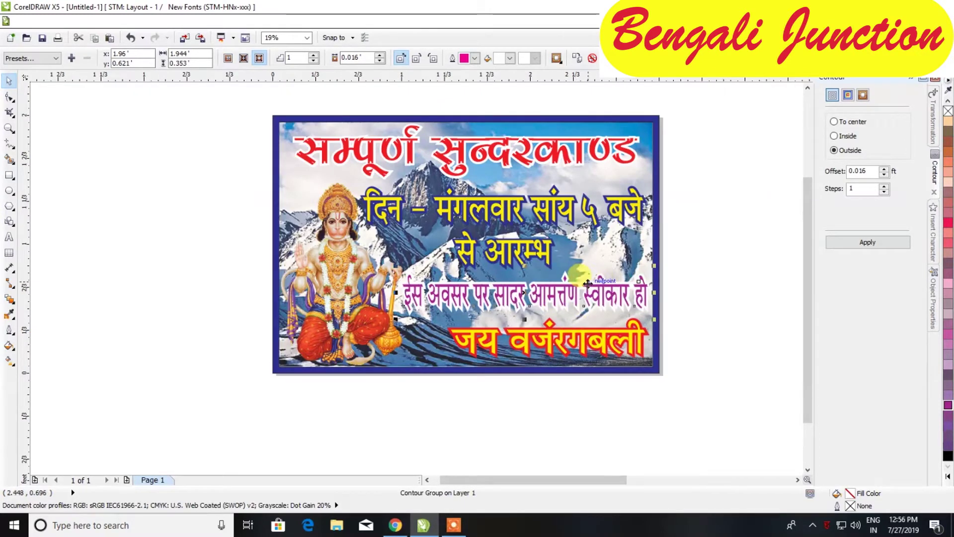
Step: Collapse the Contour docker and delete the reference photo lying beside the page
click(917, 80)
scroll(553, 257, down, 2)
scroll(555, 216, up, 2)
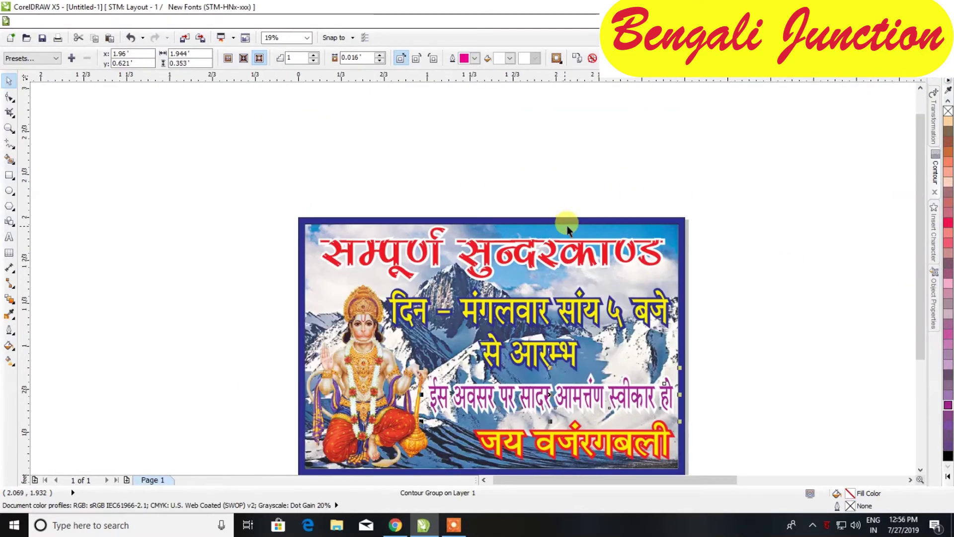
scroll(555, 216, down, 2)
click(891, 318)
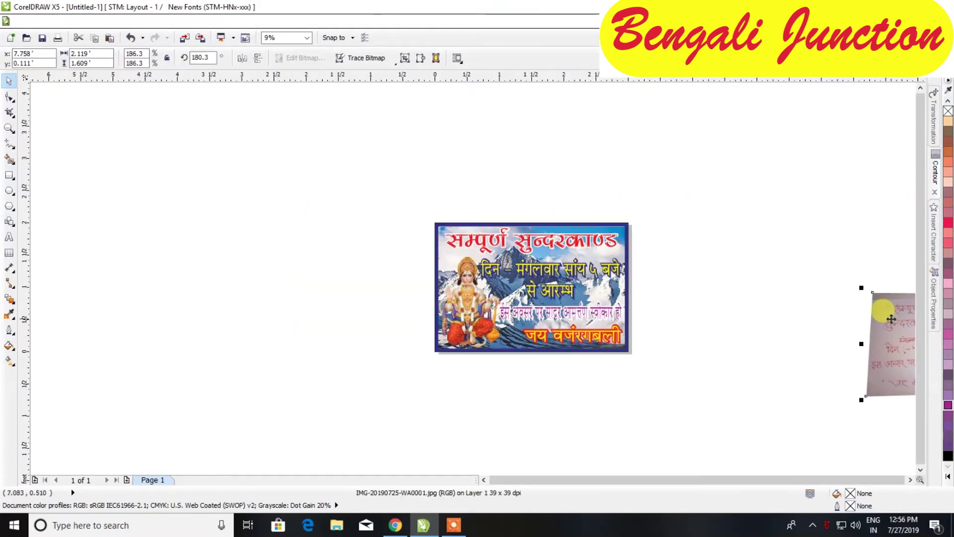
key(Delete)
scroll(526, 262, up, 2)
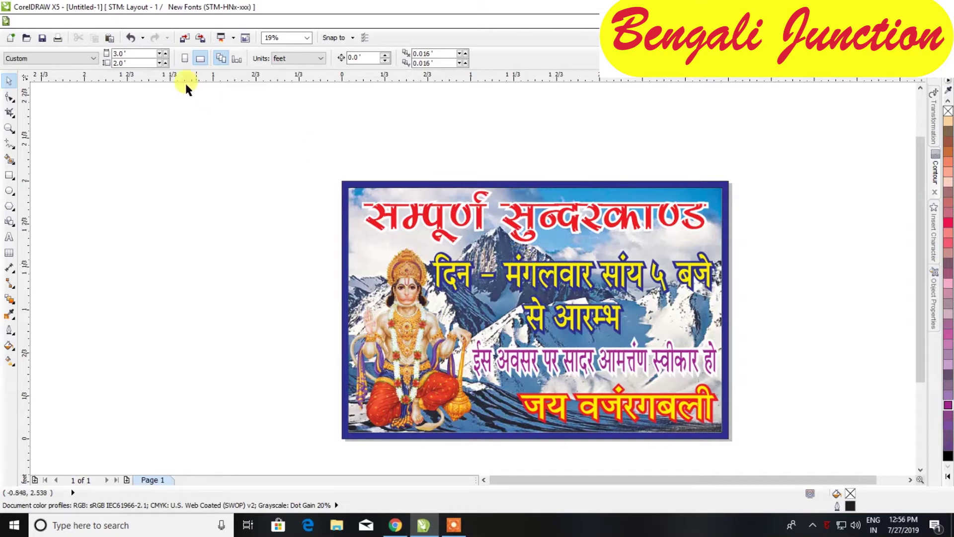
click(20, 22)
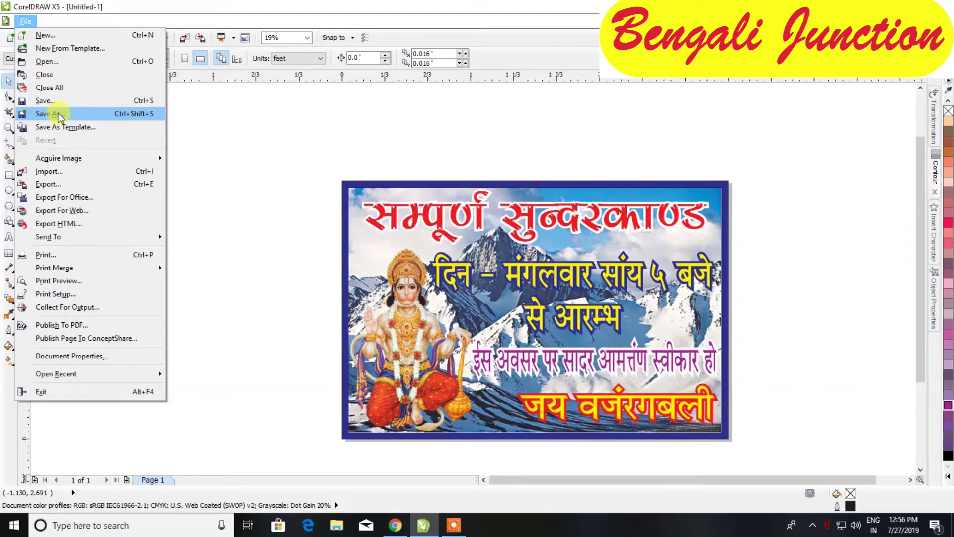
Step: Save As CDR named 'Hanuman Baneer ( chandmari )', fixing garbled keyboard-layout input first
click(60, 117)
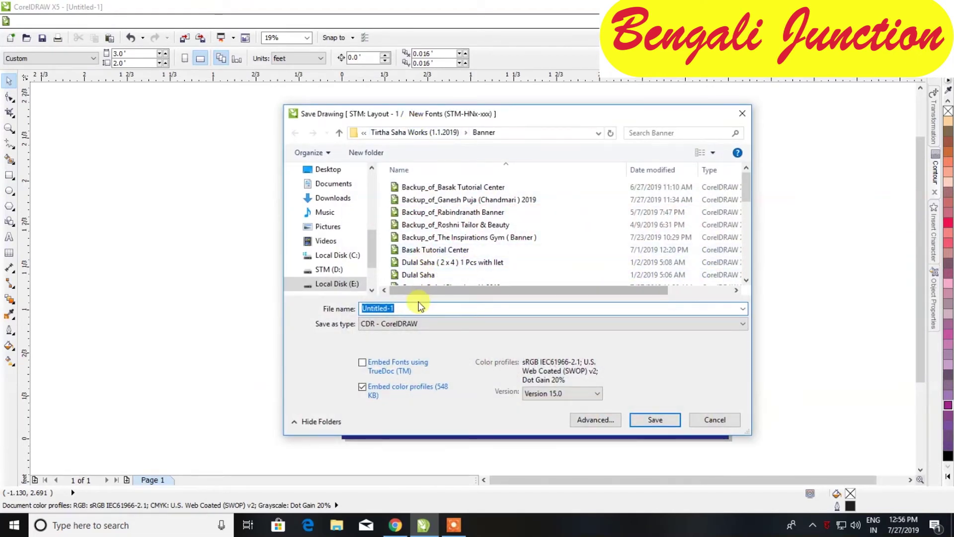
text(×+XăFü)
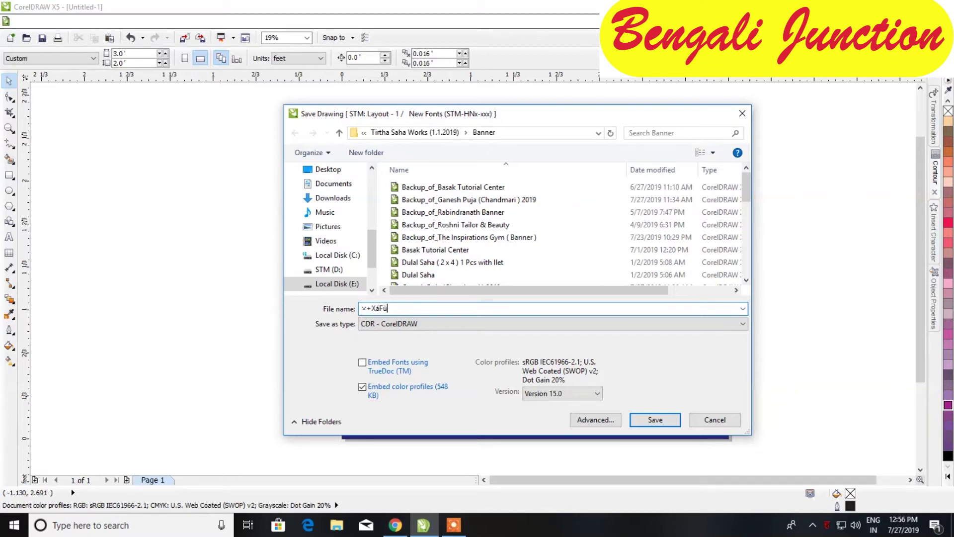
key(ctrl+alt+5)
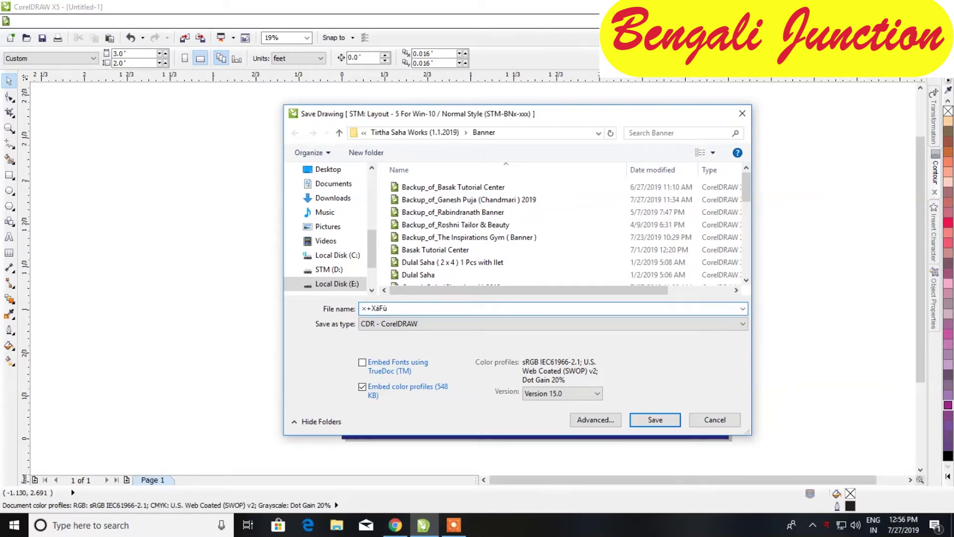
key(BackSpace)
key(BackSpace)
key(BackSpace)
key(BackSpace)
text(þĂ£œ¢)
text(Ă)
key(ctrl+alt+1)
key(BackSpace)
key(BackSpace)
key(BackSpace)
key(BackSpace)
text(Hanu)
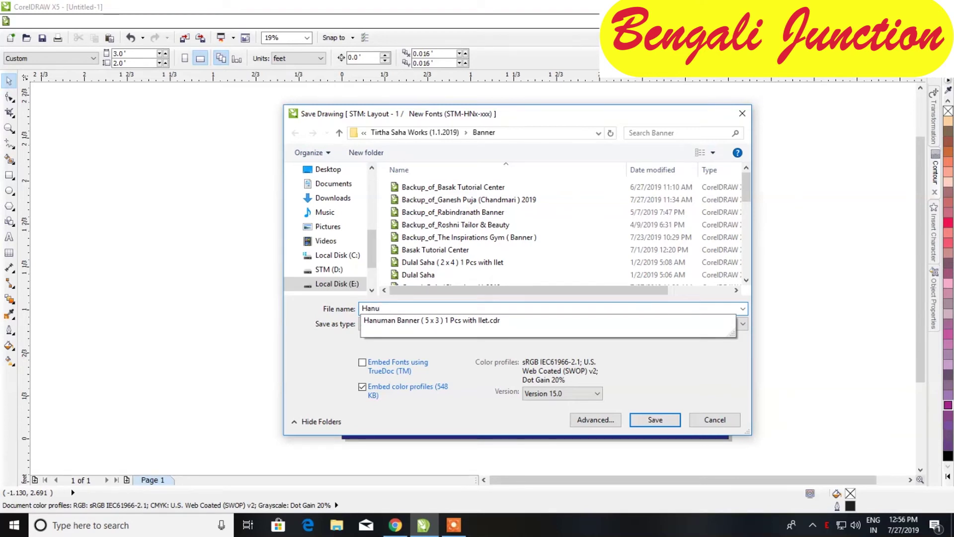
text(man)
text( Baneer )
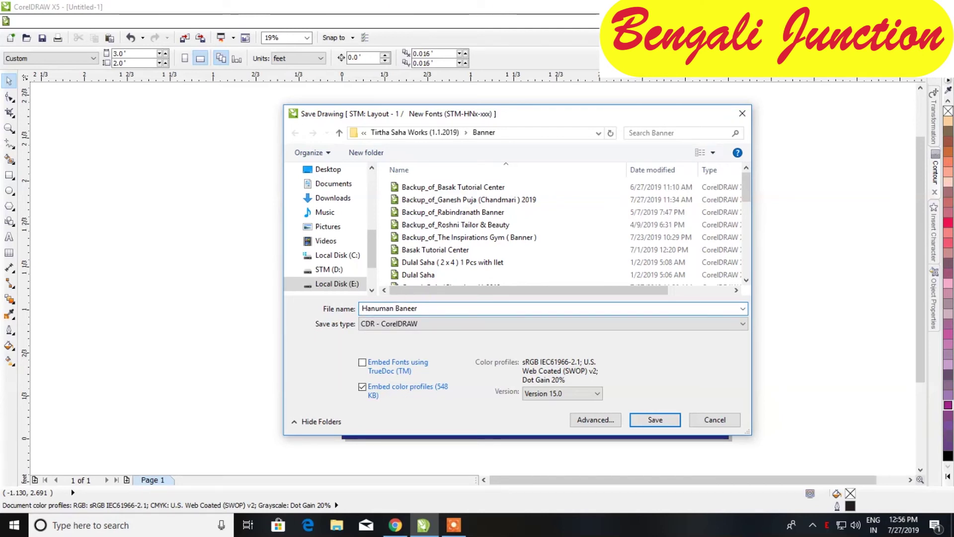
text(()
text( chandmari)
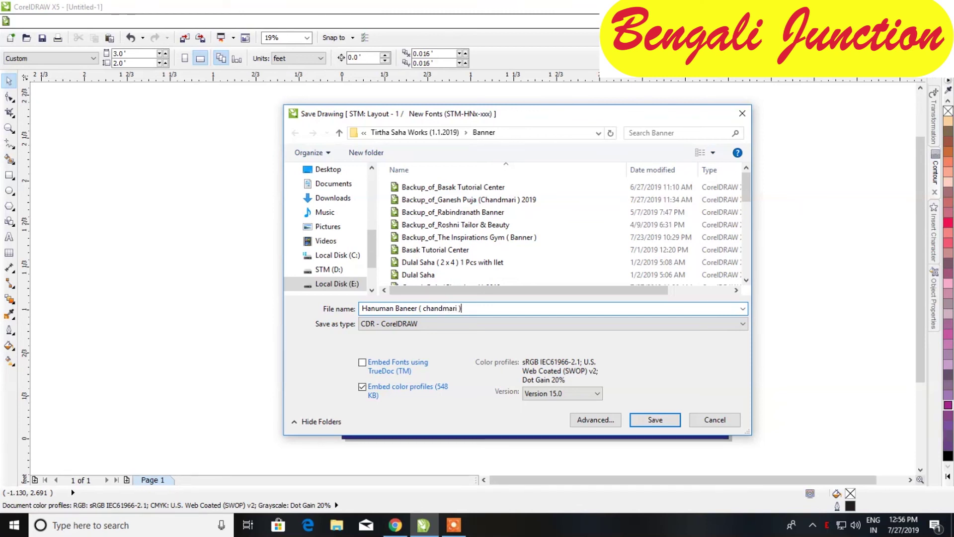
key(Return)
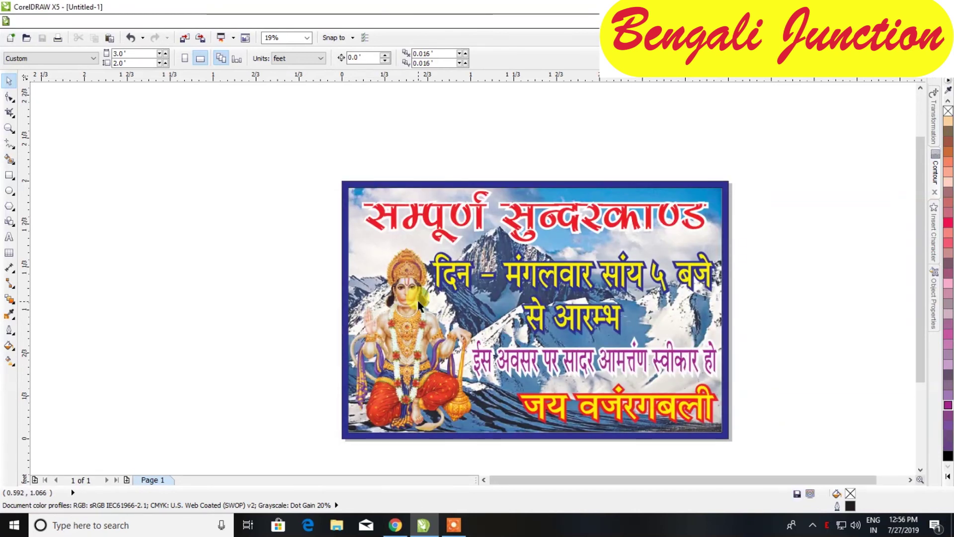